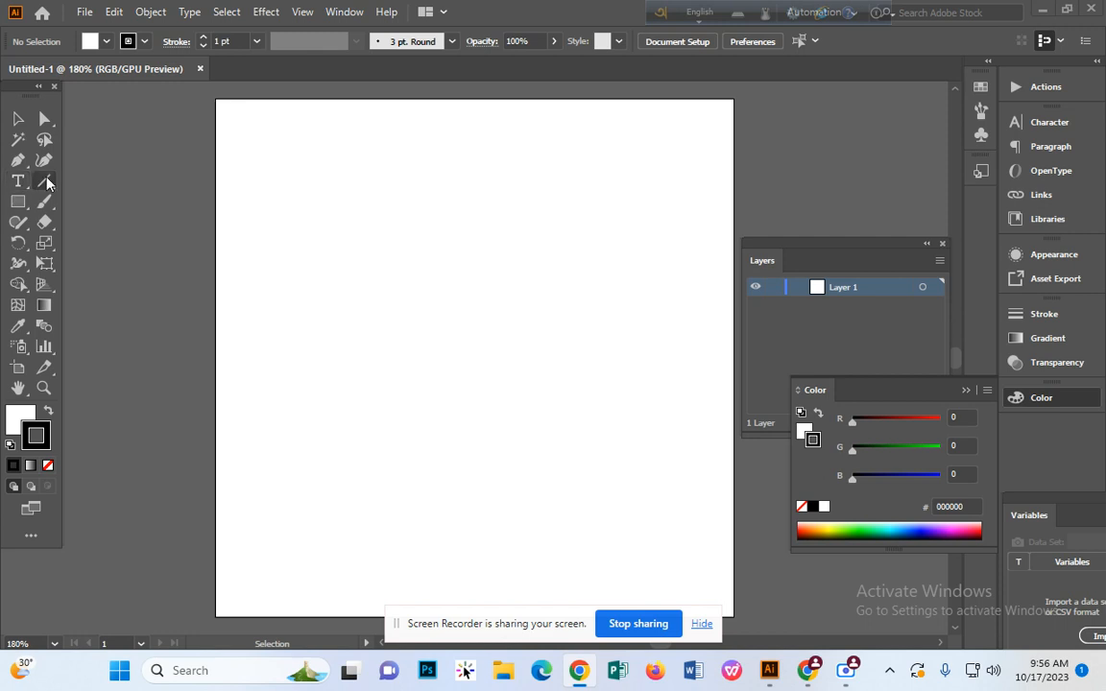
left_click(19, 203)
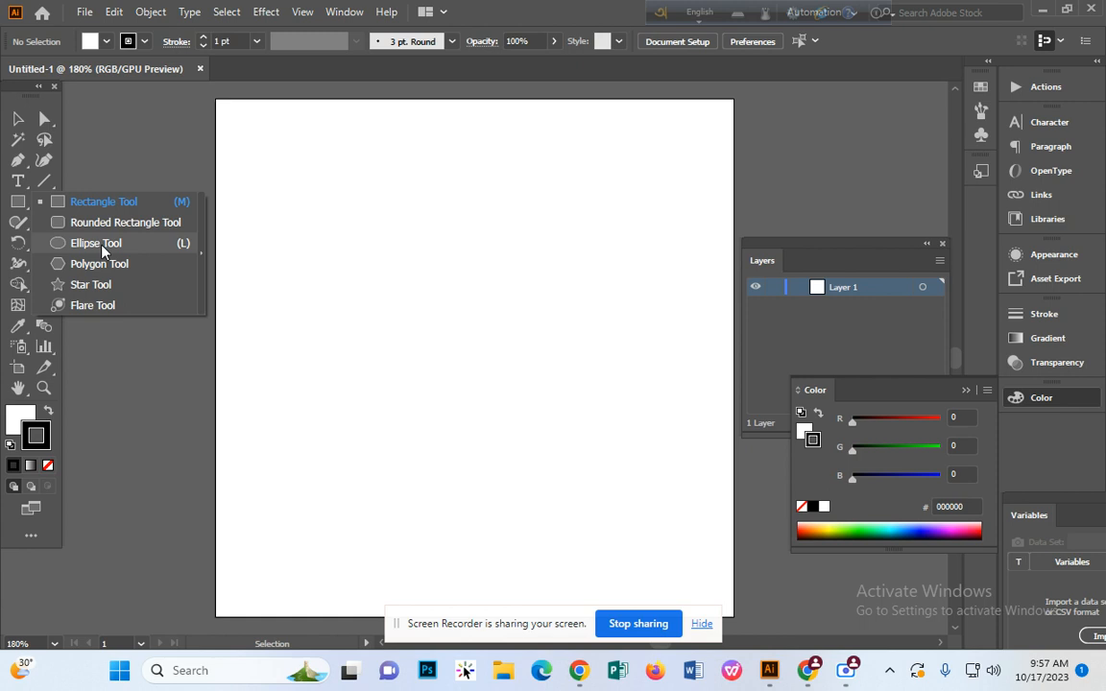
left_click(19, 180)
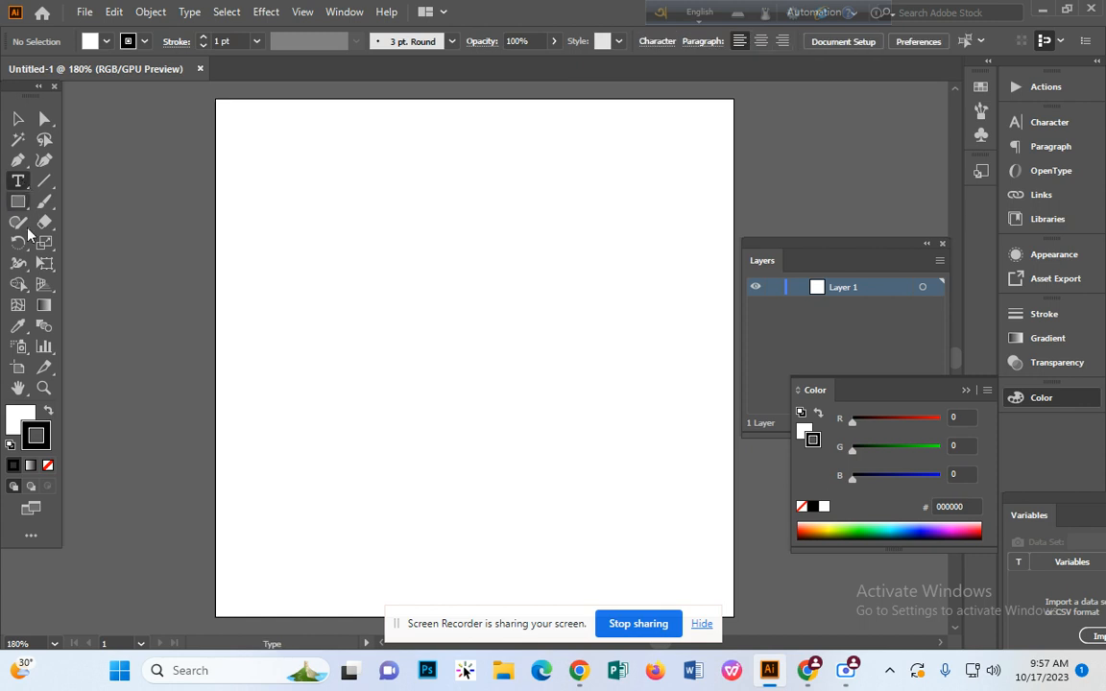
left_click(20, 329)
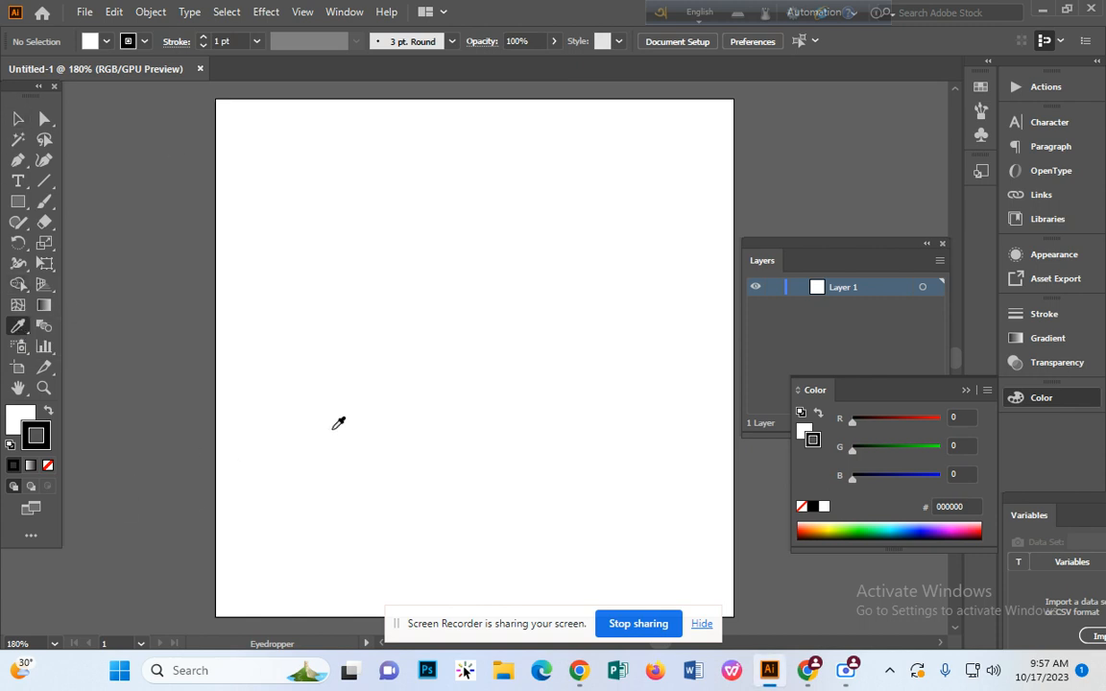
- Draw a closed triangle with the Pen tool, with corners at about X 375.5/Y 212.5, X 652.5/Y 137.5 and X 652.5/Y 351.5 px
left_click(19, 162)
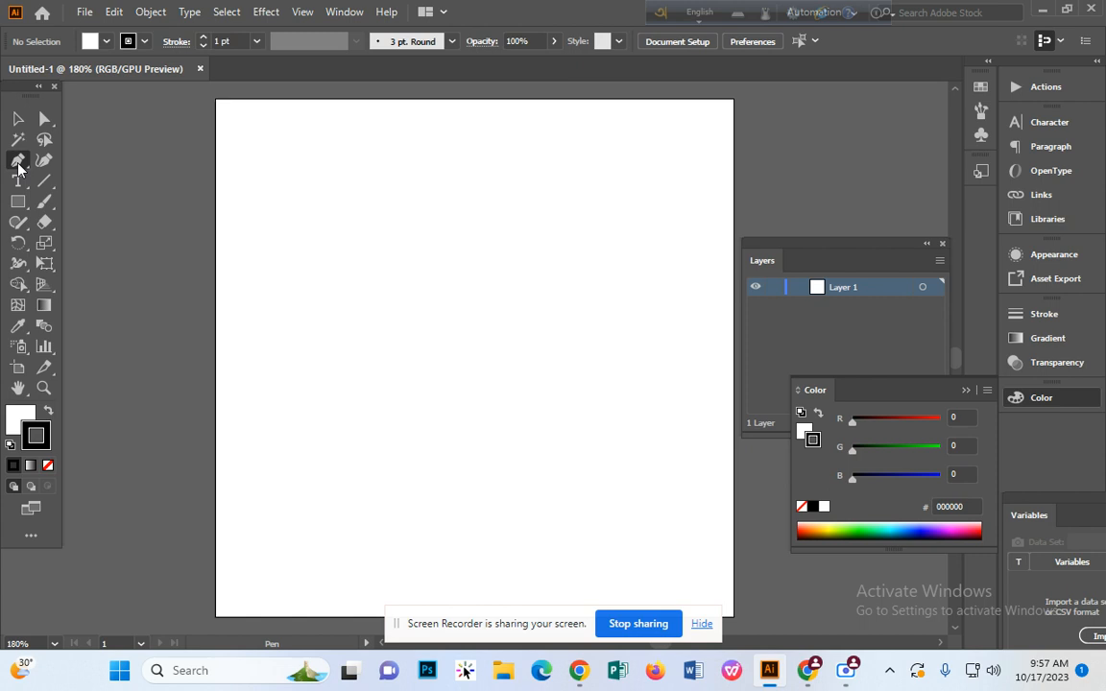
left_click(18, 164)
left_click(409, 208)
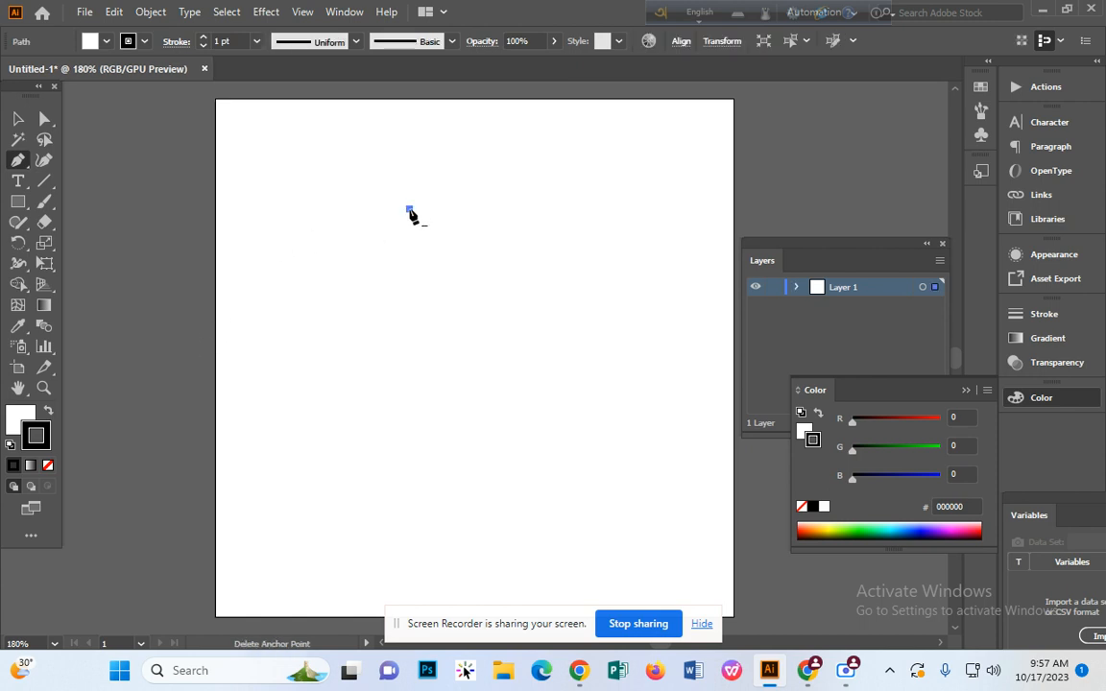
left_click(553, 171)
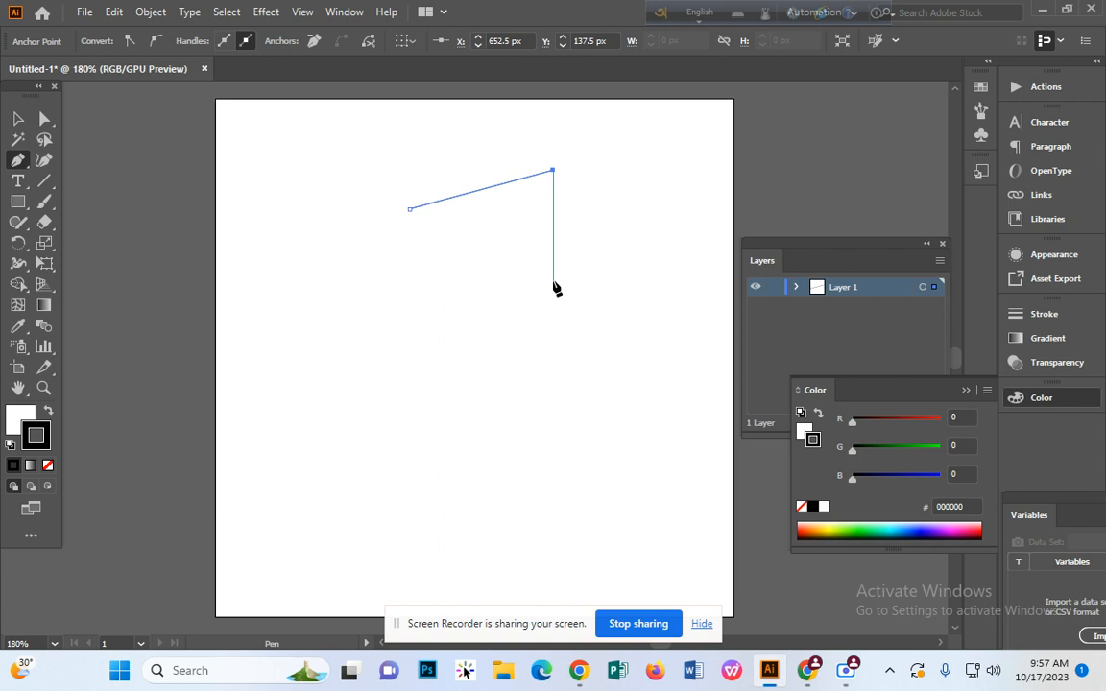
left_click(553, 279)
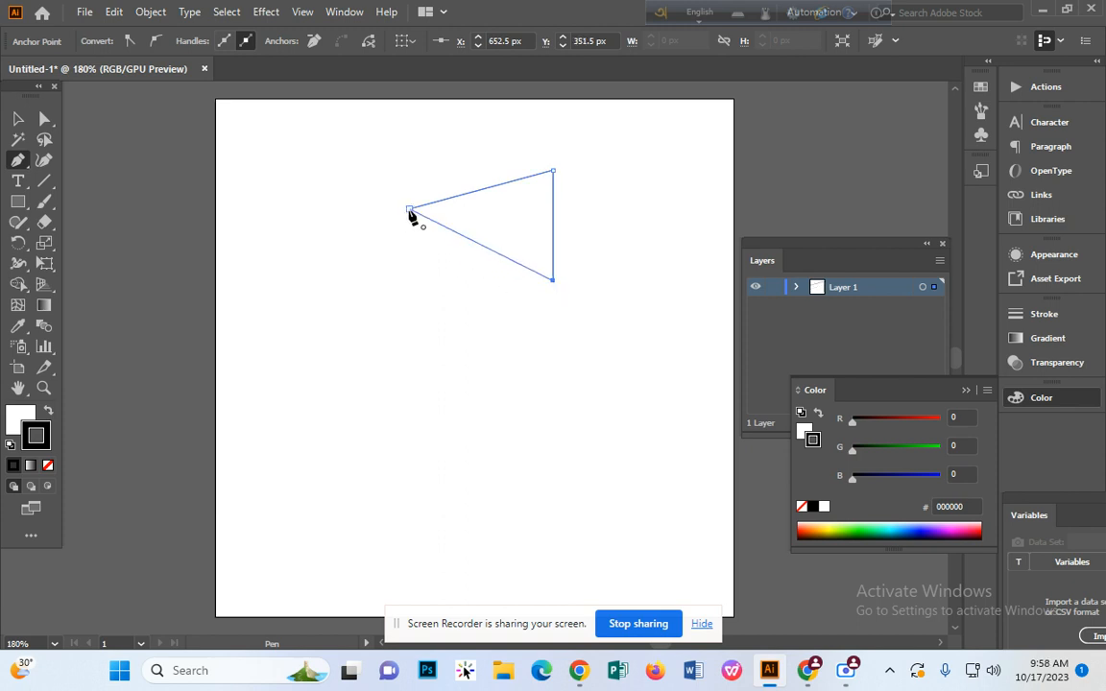
left_click(409, 209)
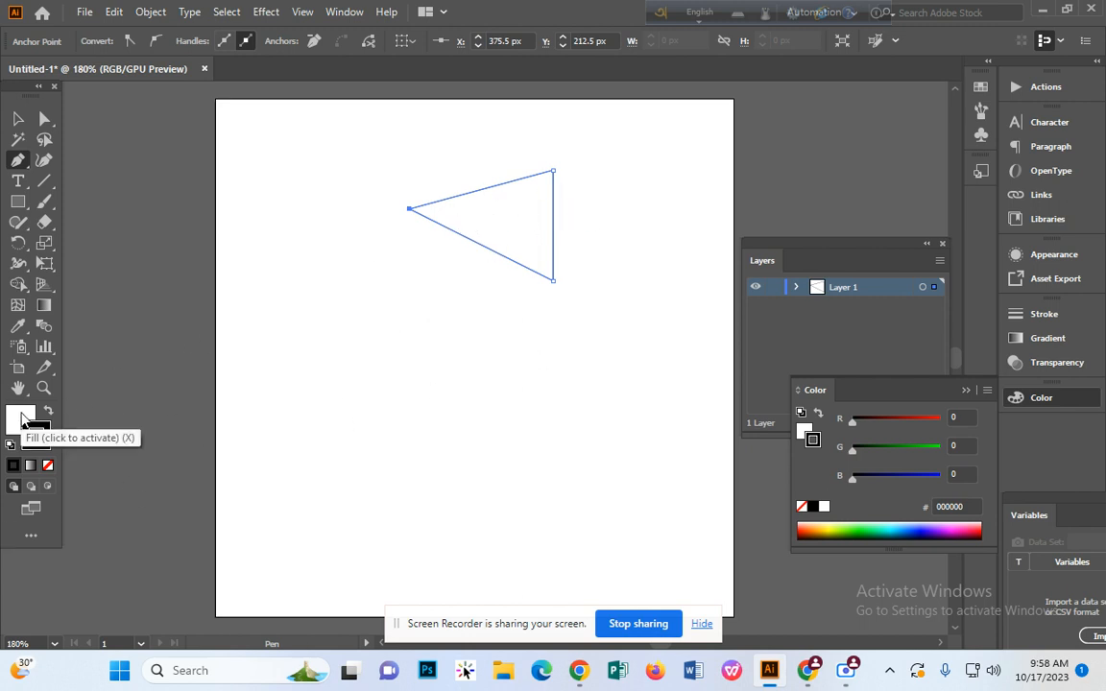
- Fill the triangle with orange FC6E03
left_click(23, 420)
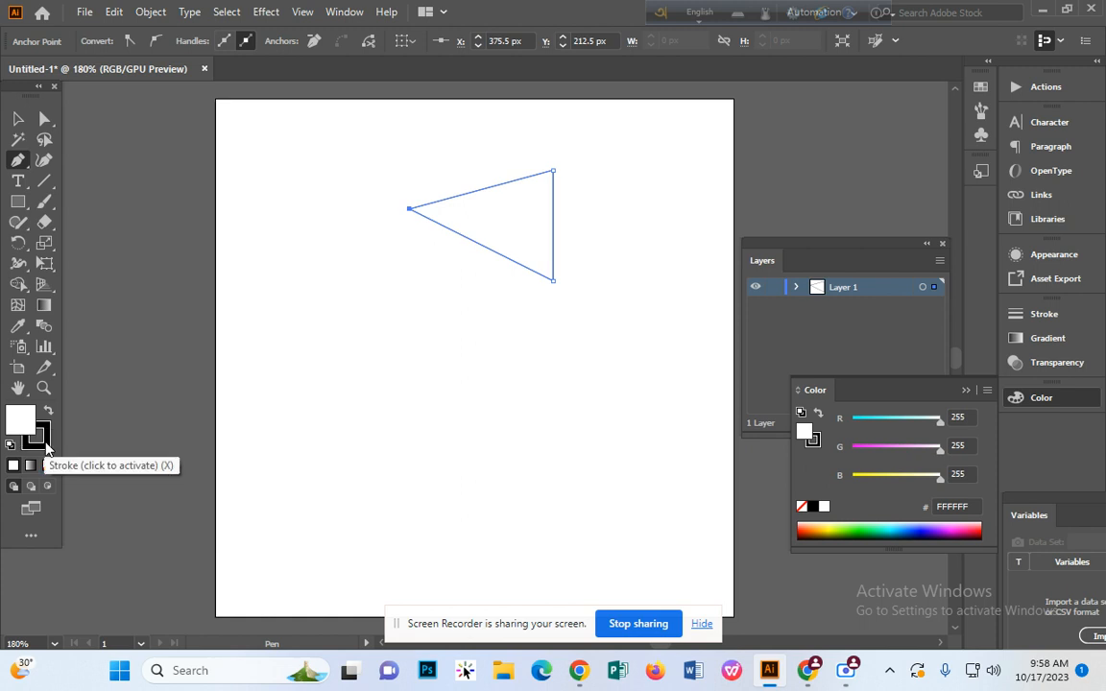
double_click(32, 428)
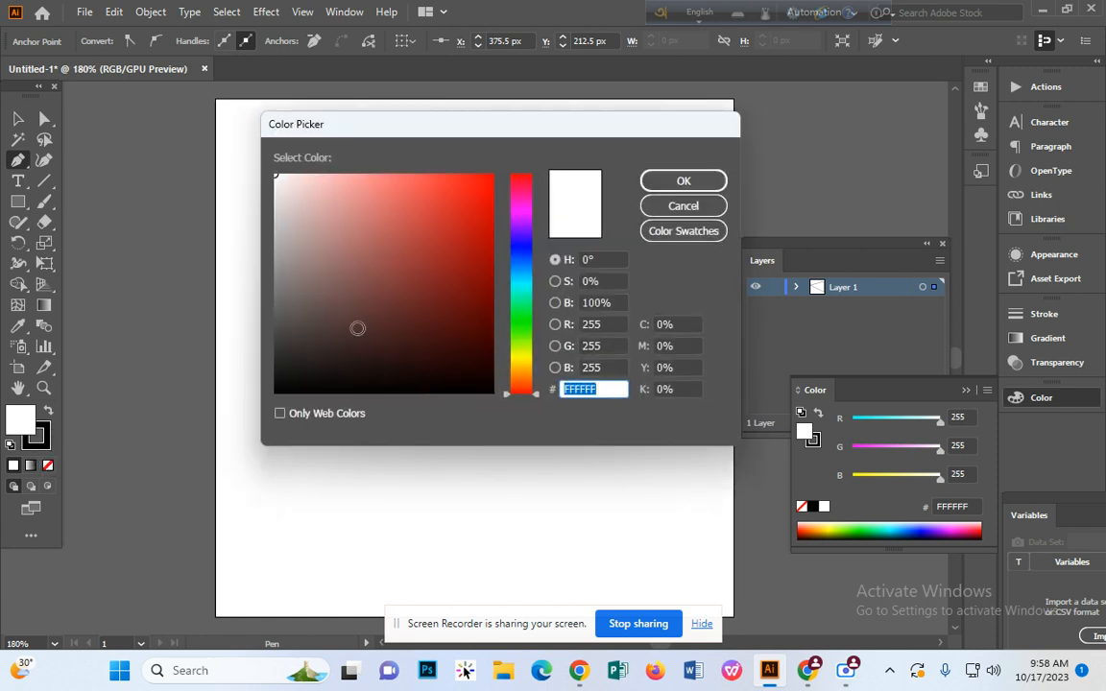
left_click_drag(538, 308, 536, 377)
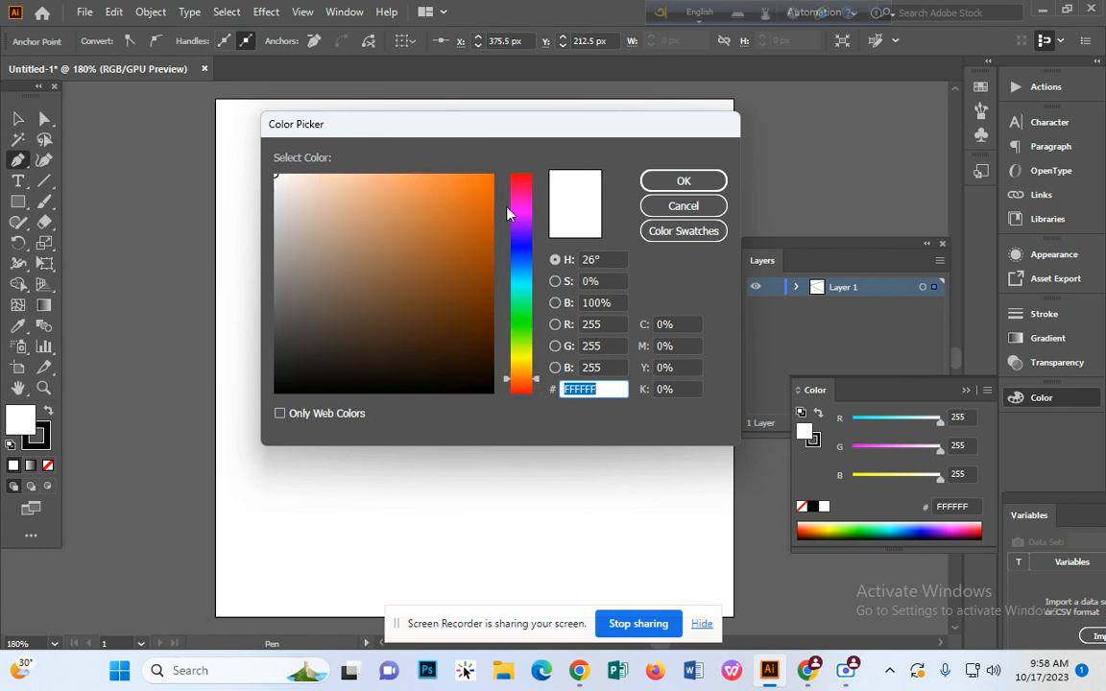
left_click(491, 176)
left_click(686, 189)
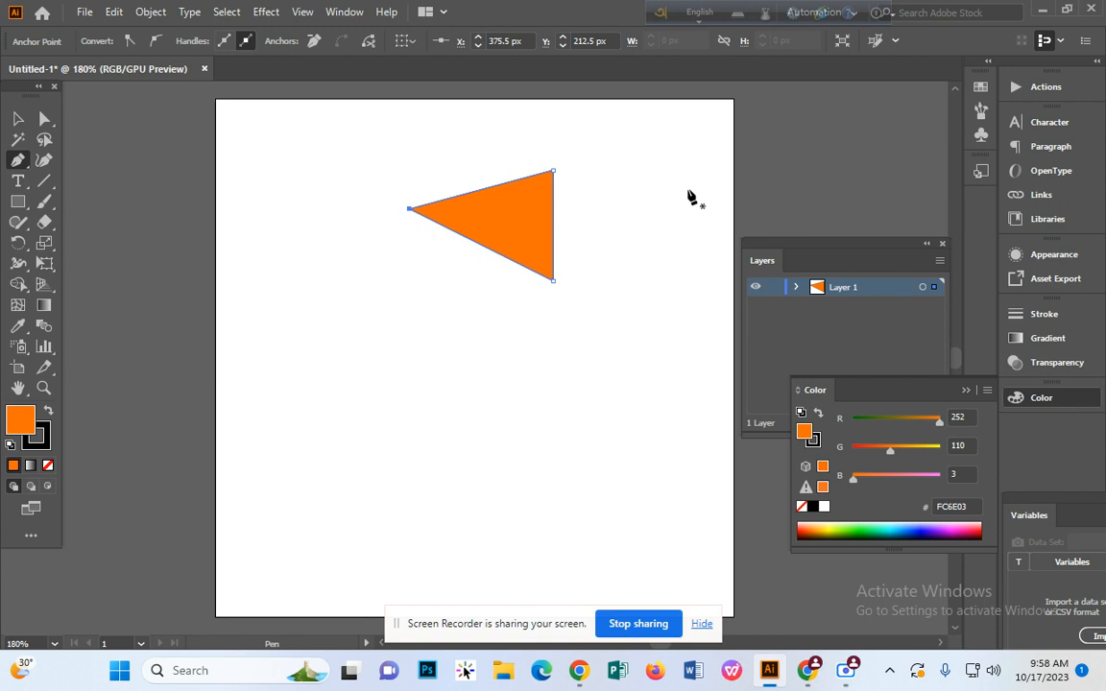
left_click(373, 366)
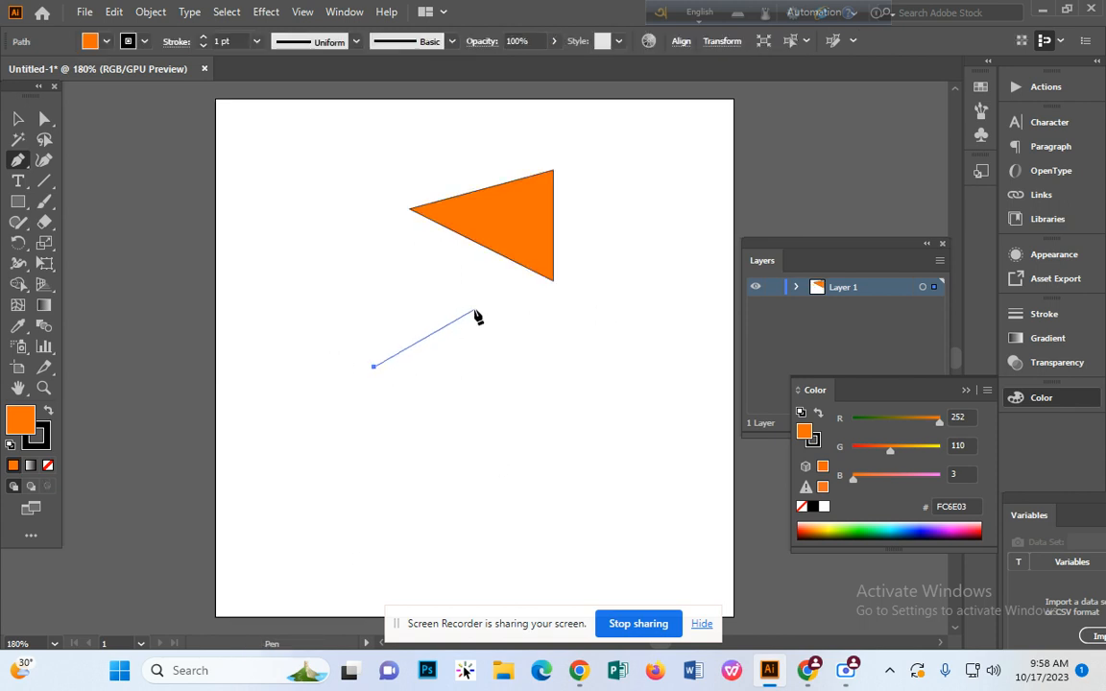
left_click(475, 311)
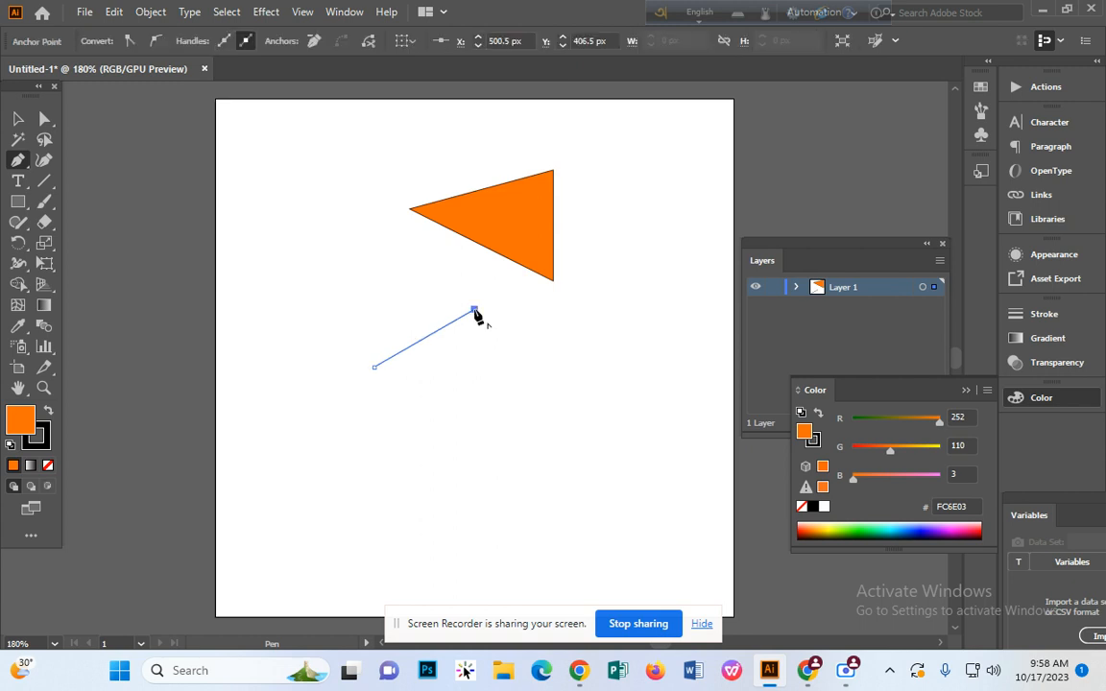
key("ctrl+z")
key("plus")
left_click(374, 373)
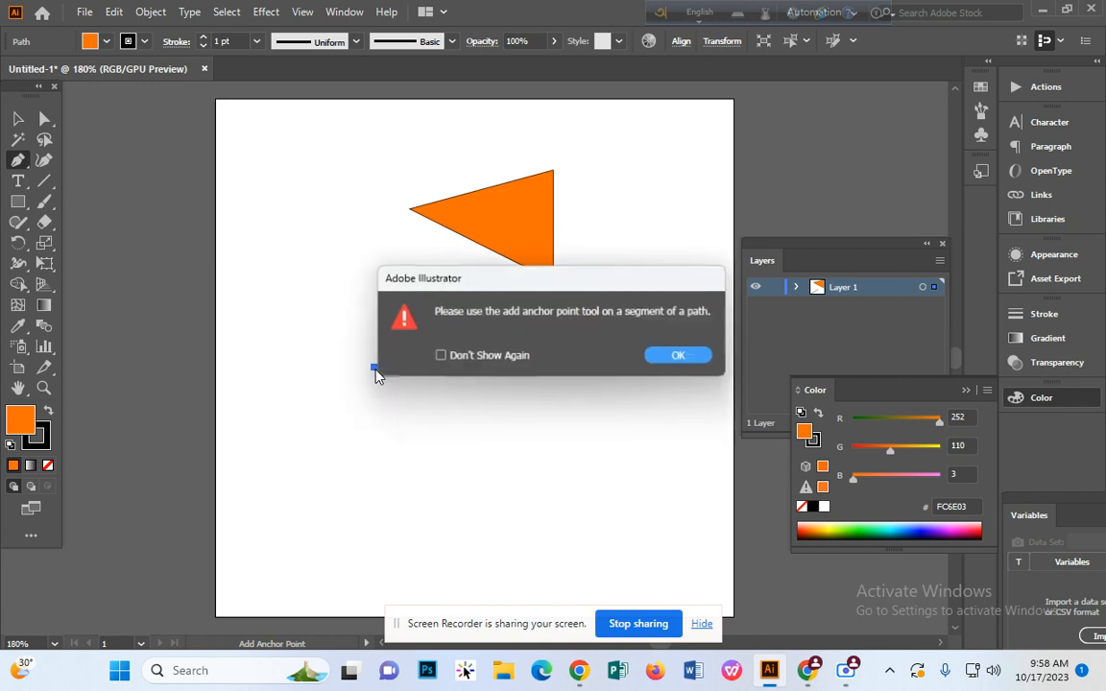
left_click(663, 365)
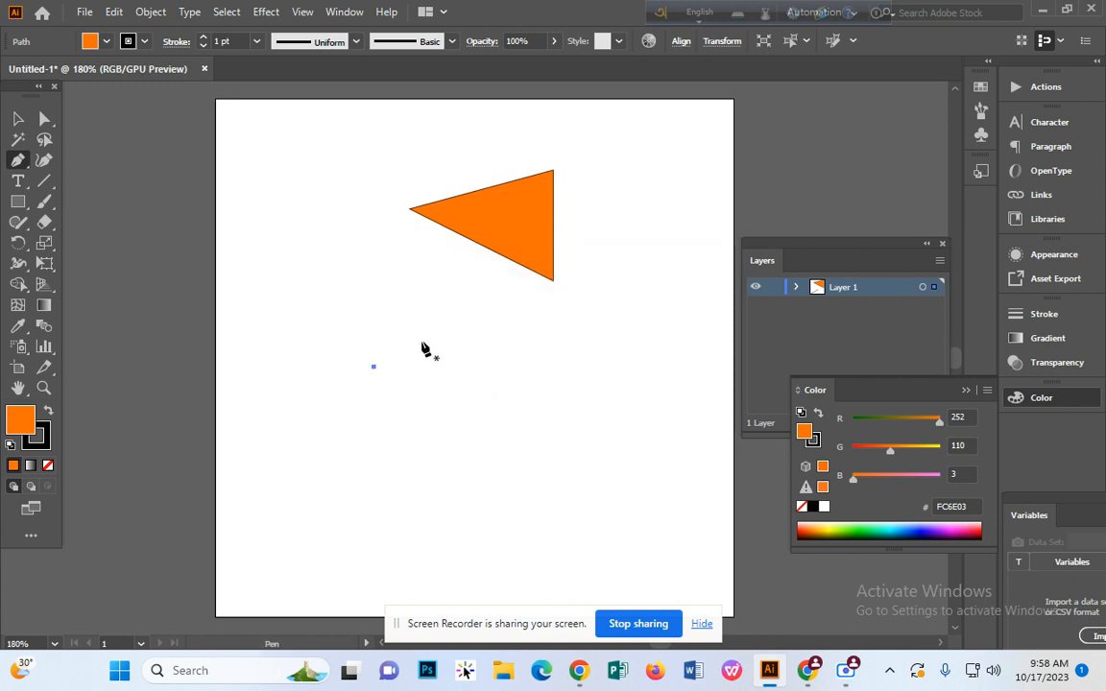
- Try to draw a closed arched shape below the triangle using the Pen tool with a curved anchor
key("minus")
key("p")
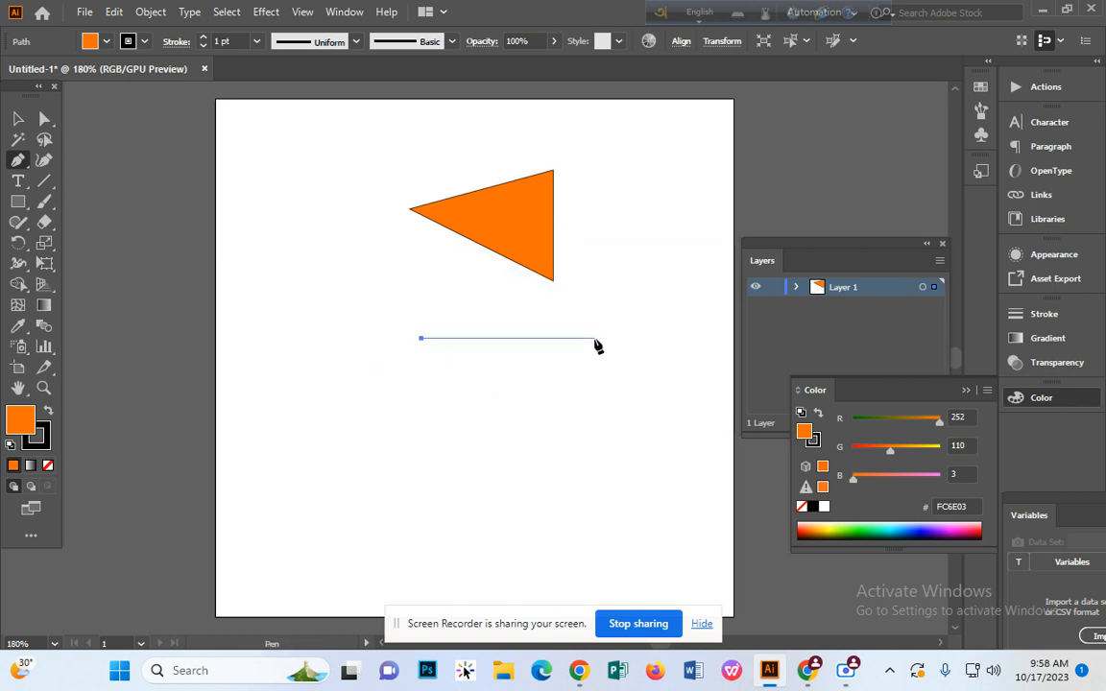
left_click(591, 338)
left_click_drag(590, 337, 636, 413)
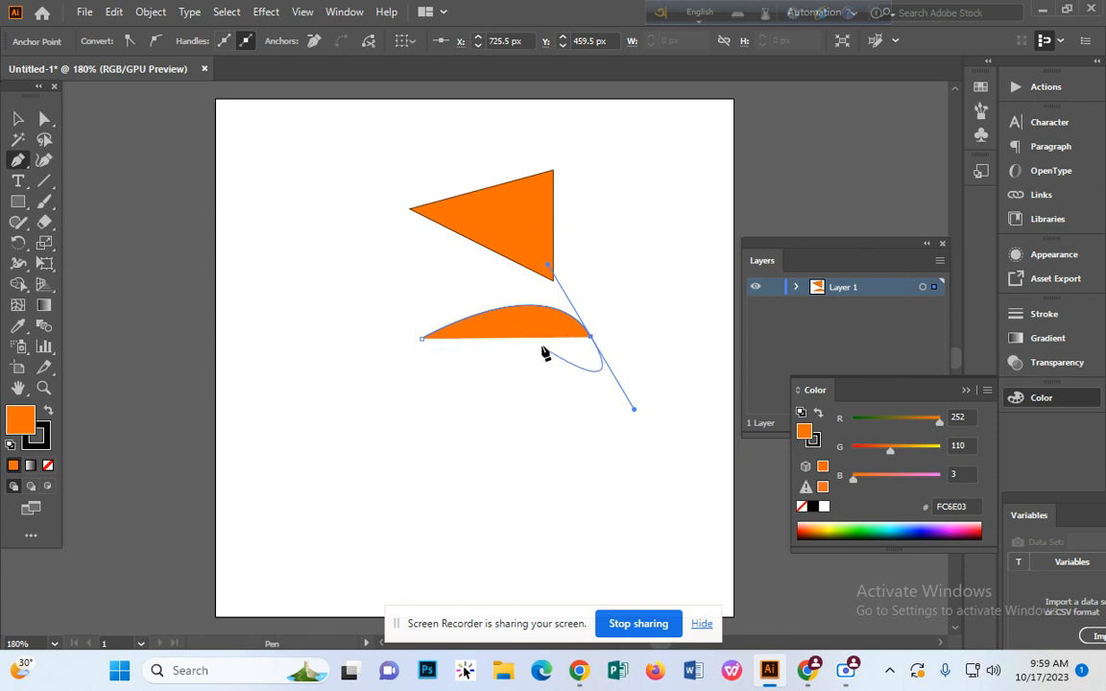
left_click(589, 337)
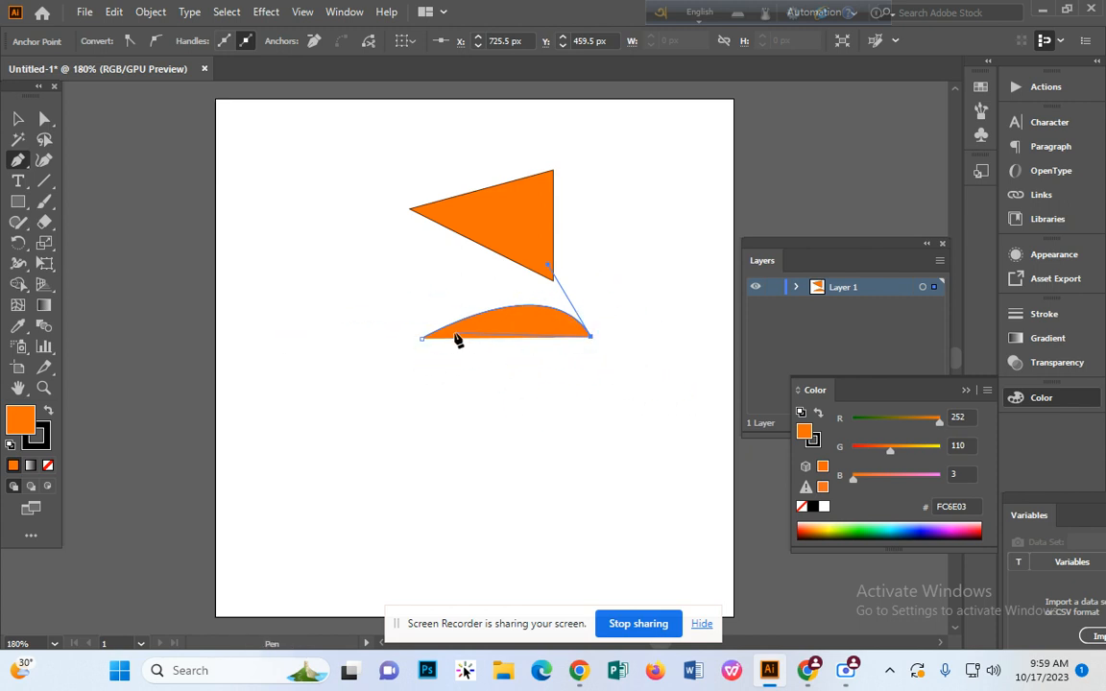
left_click_drag(424, 342, 300, 402)
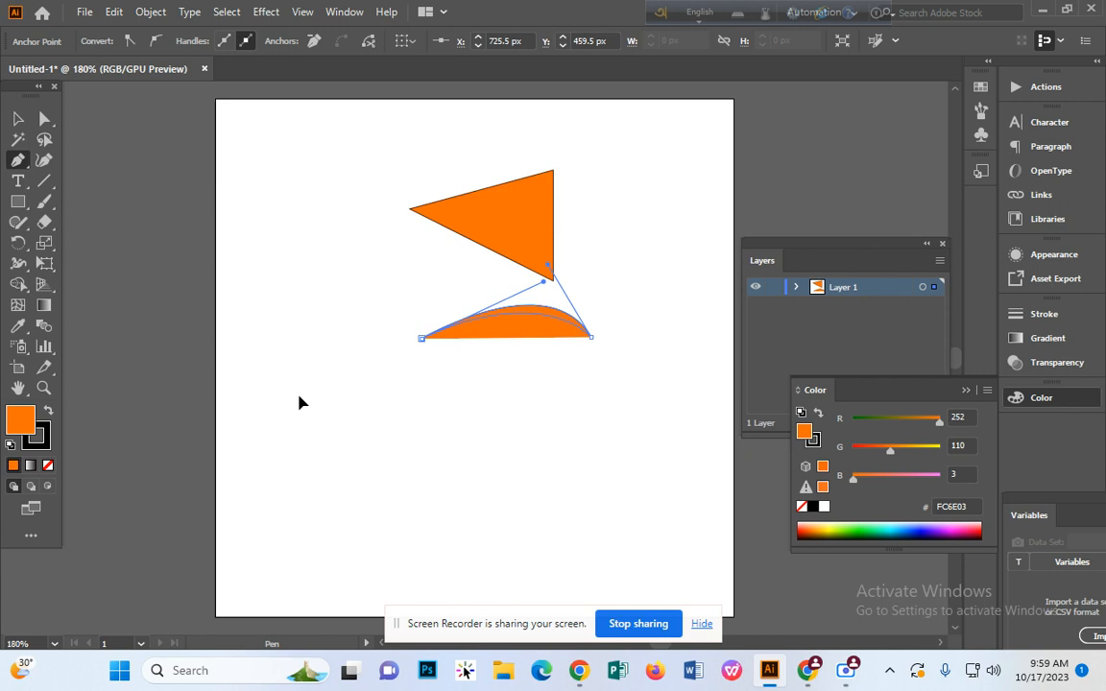
left_click_drag(299, 395, 299, 395)
- Undo the arched shape and the stray anchor point below the triangle
key("ctrl+z")
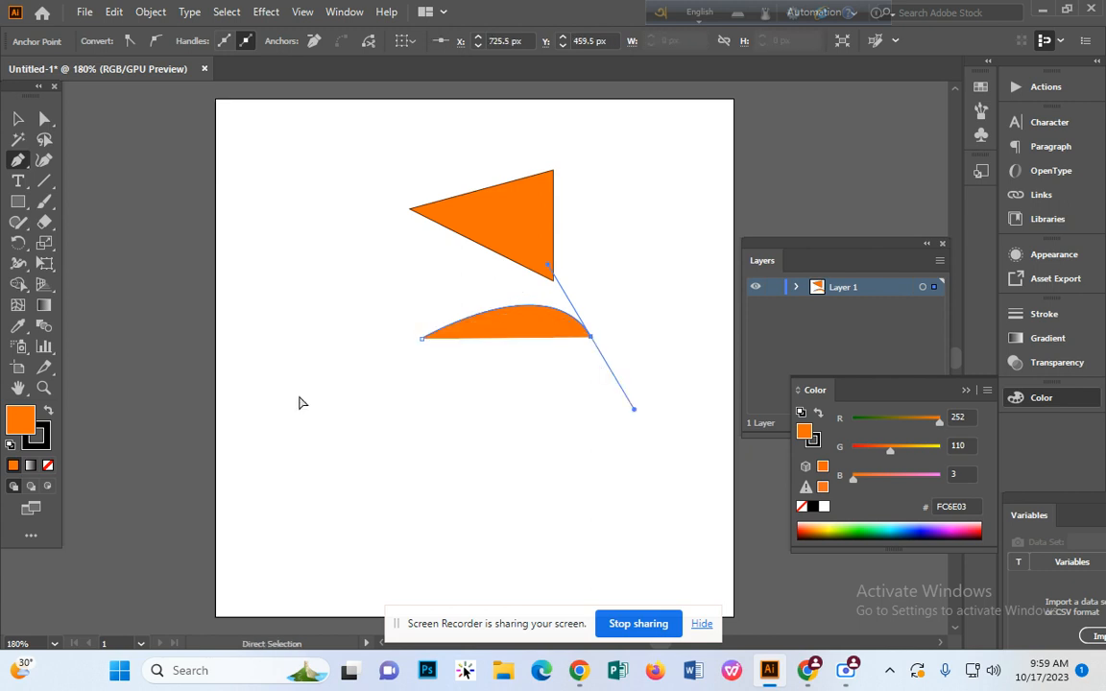
key("ctrl+z")
key("ctrl+z")
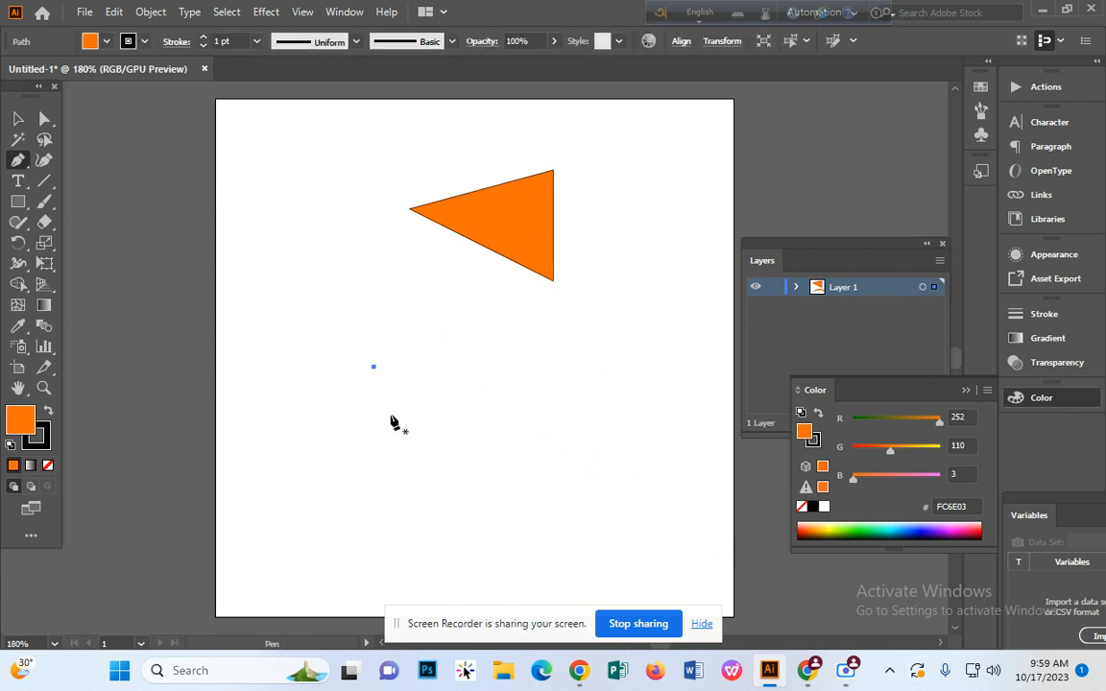
key("ctrl+z")
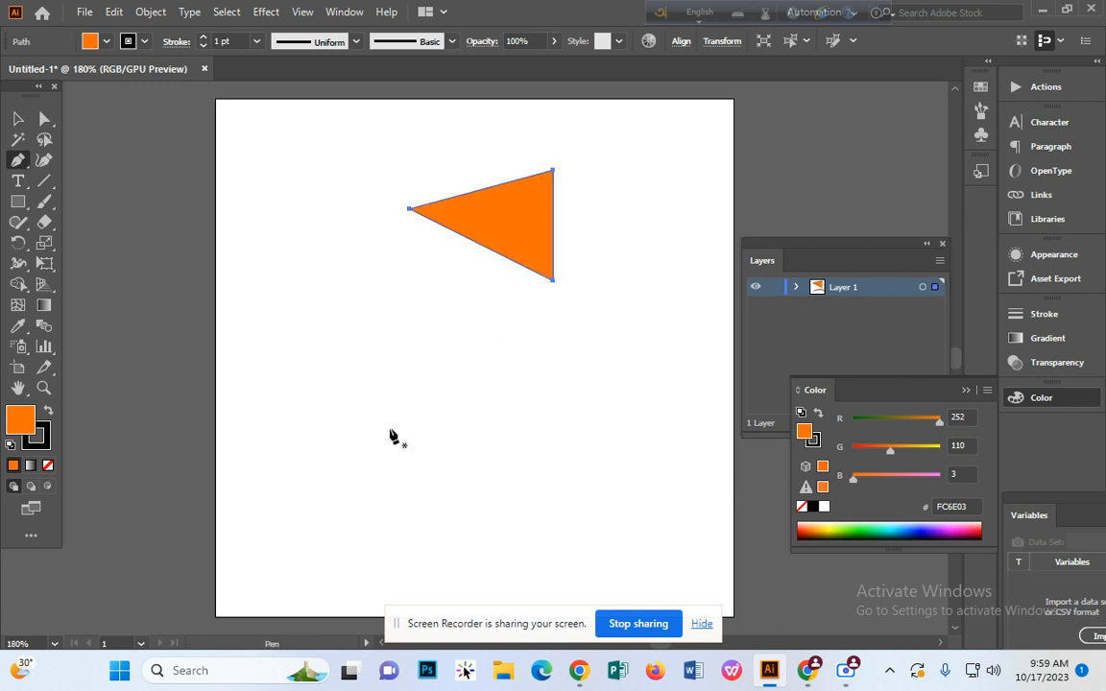
left_click(340, 372)
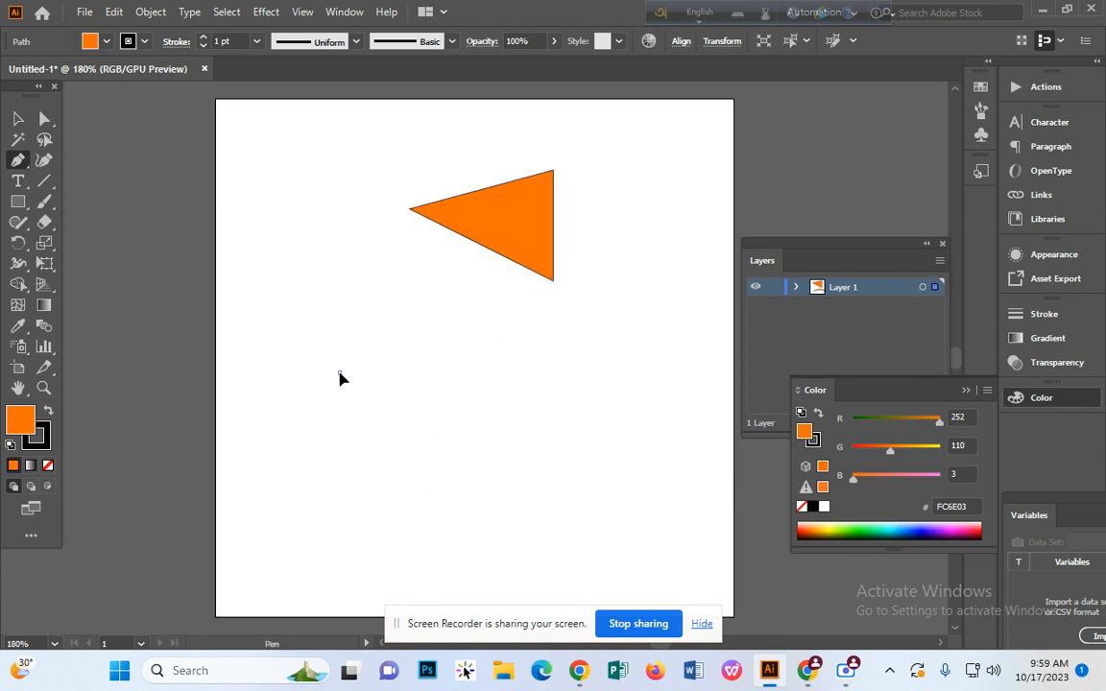
left_click(536, 373)
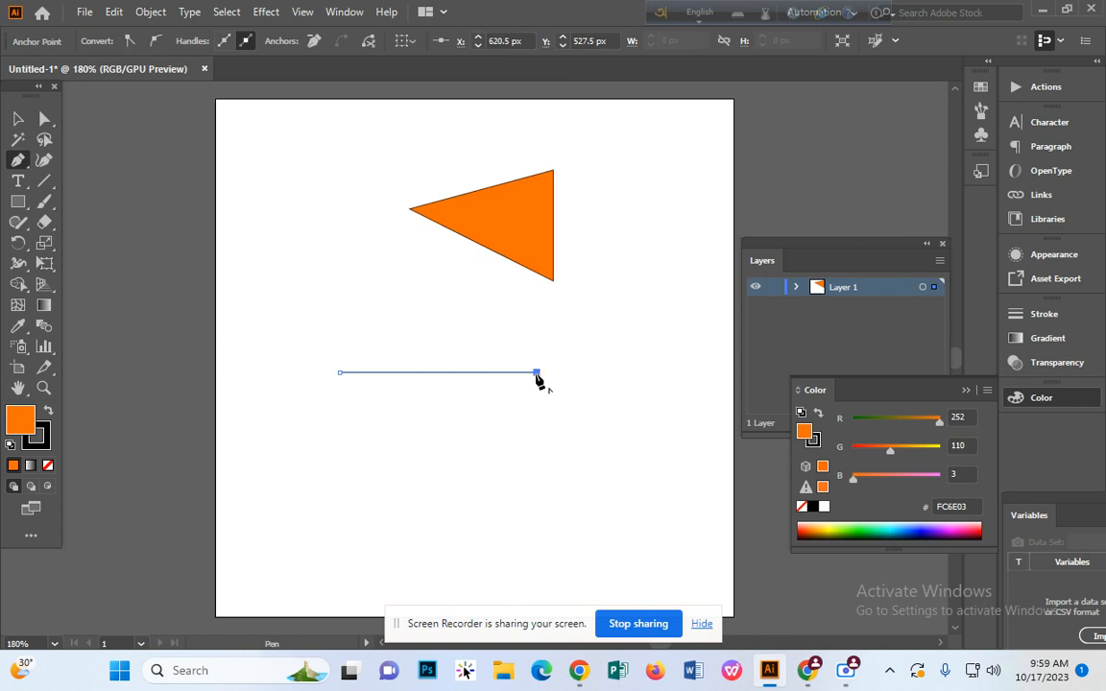
left_click(536, 374)
key("ctrl+z")
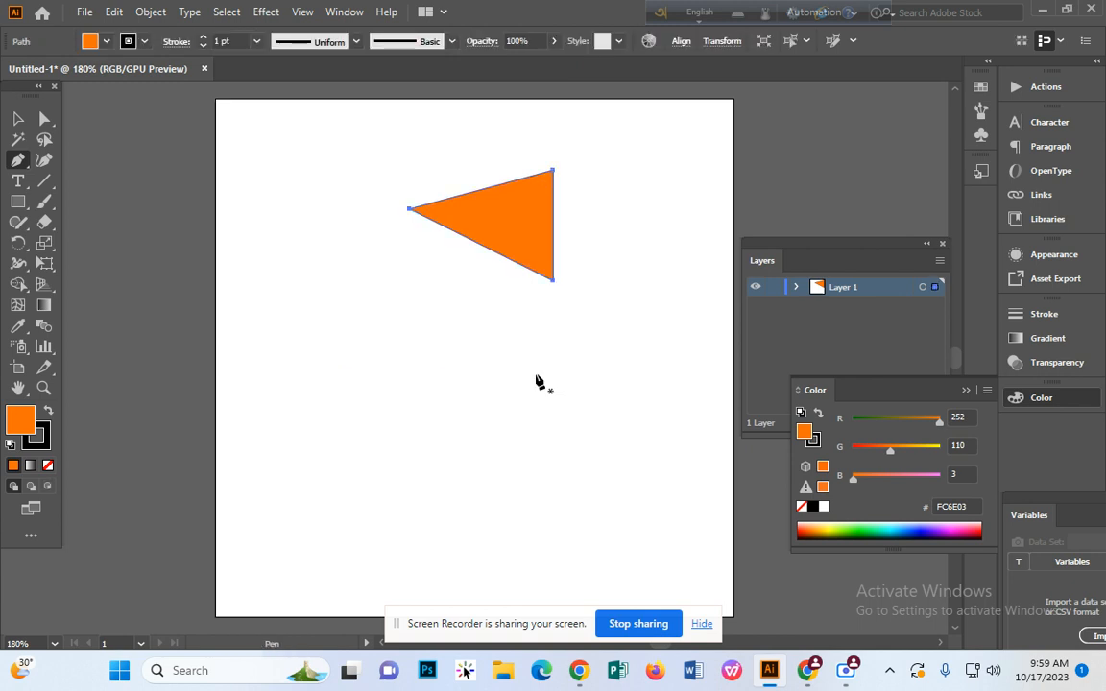
- Draw a downward-bulging curve below the triangle with the Pen tool, ending in a smooth anchor at about X 683.5/Y 559.5 px
left_click(352, 389)
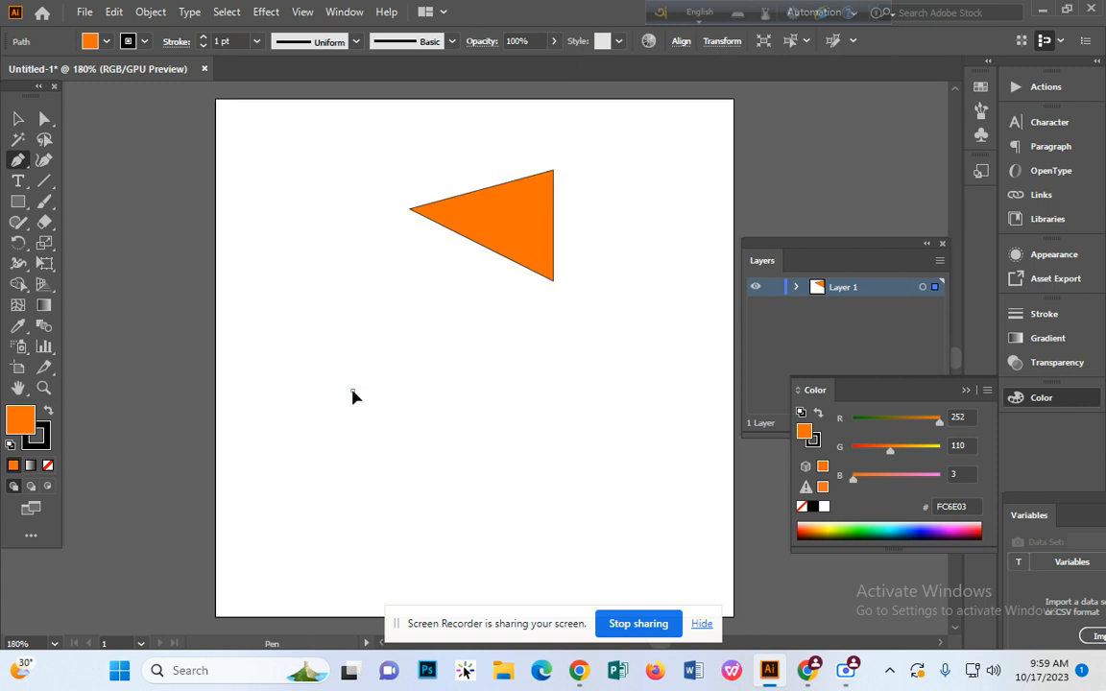
left_click(569, 389)
left_click_drag(569, 389, 612, 258)
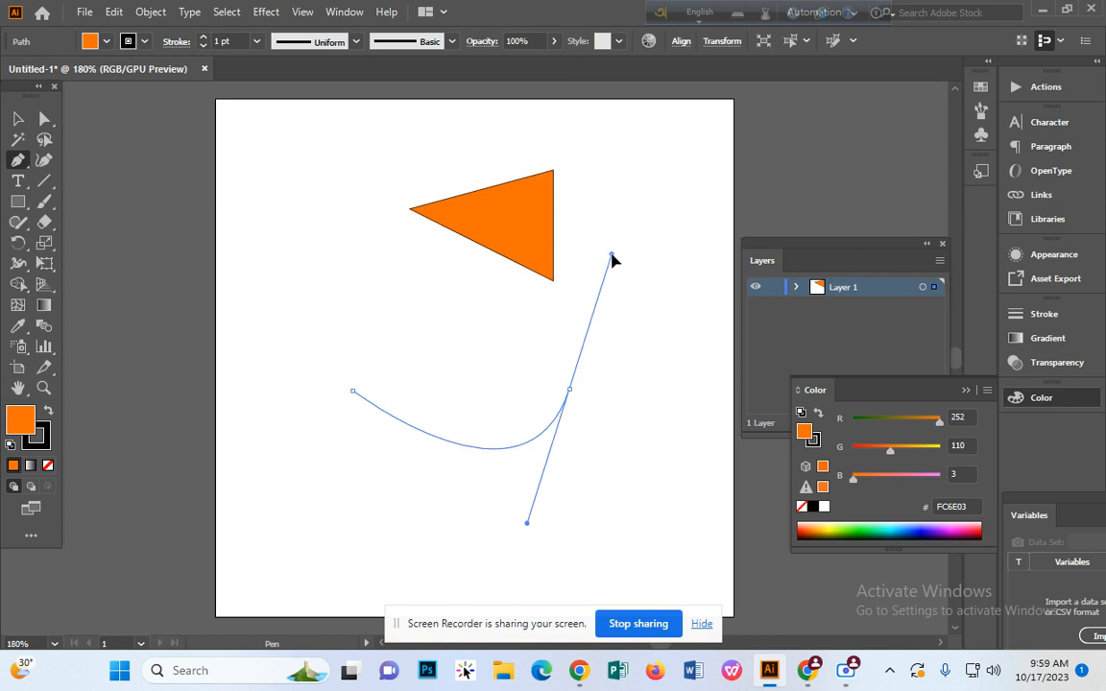
left_click_drag(612, 257, 659, 316)
left_click_drag(667, 321, 620, 197)
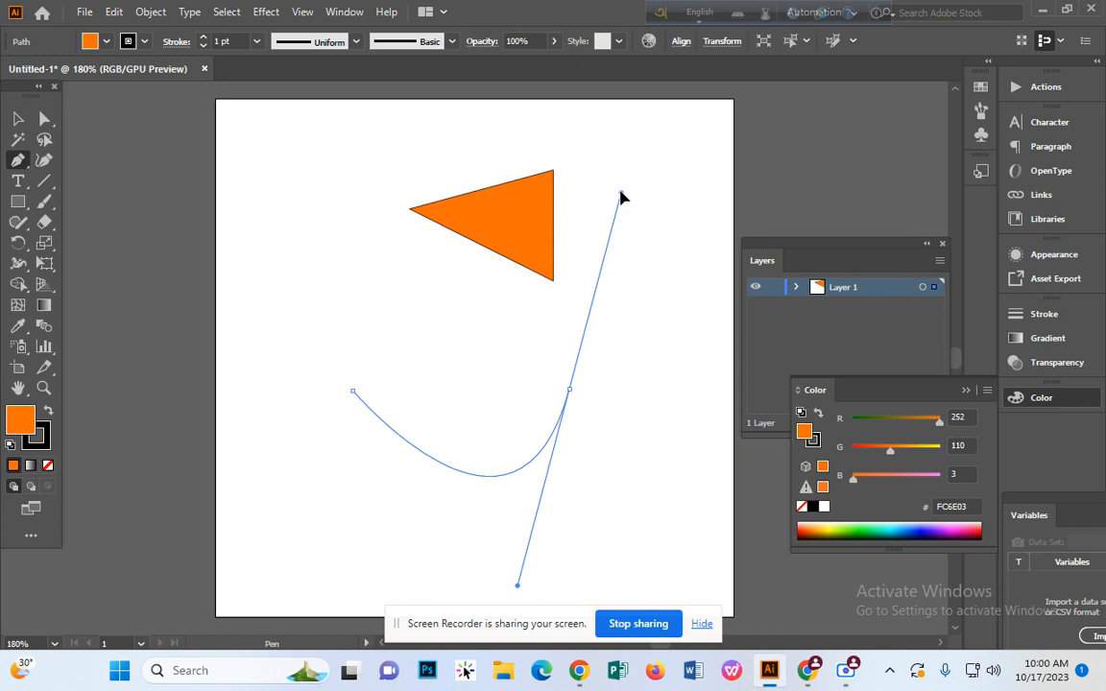
left_click_drag(620, 197, 675, 266)
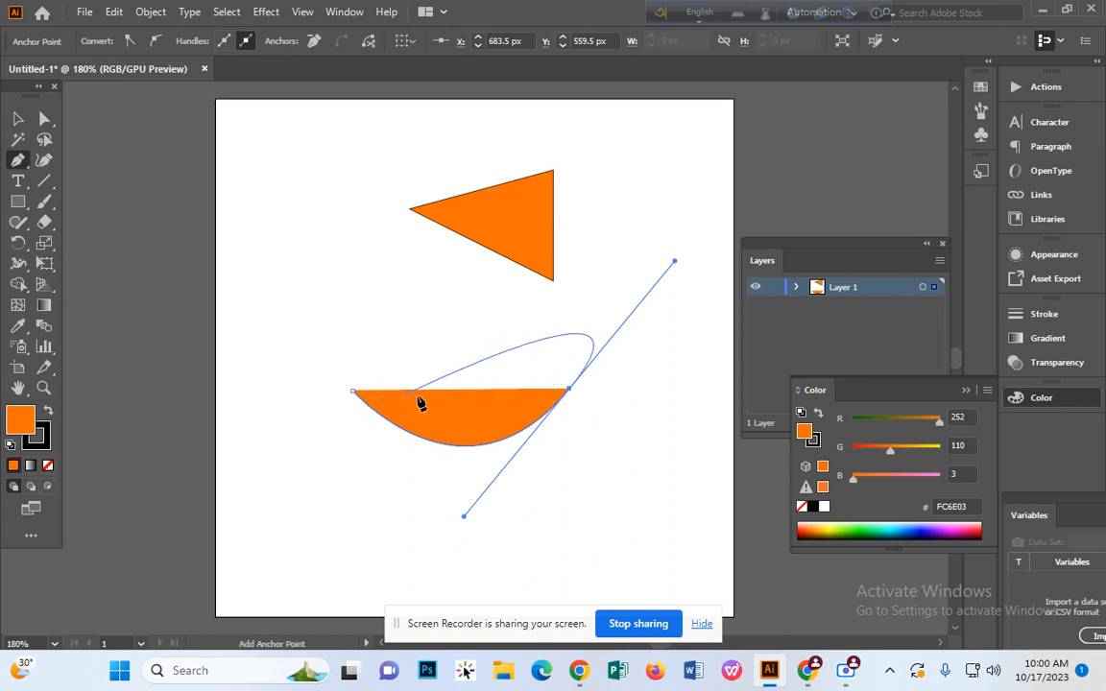
- Remove the end anchor's outgoing handle and close the path with a second curve, forming a thin crescent about 418 px wide and 111 px high
left_click(570, 391)
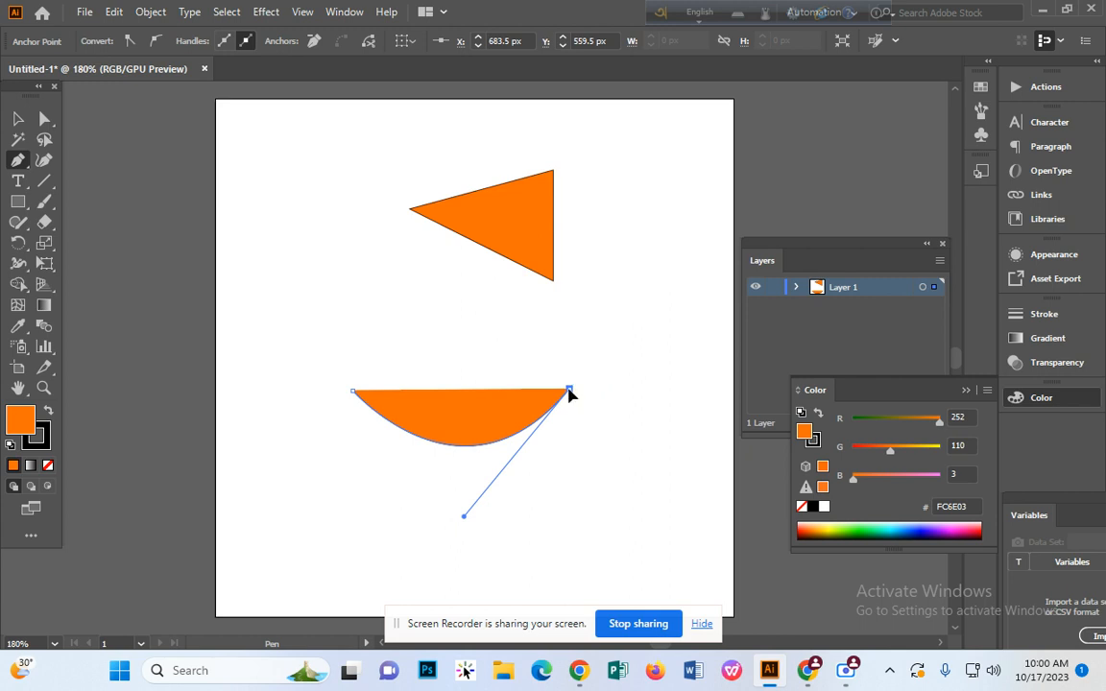
left_click(353, 392)
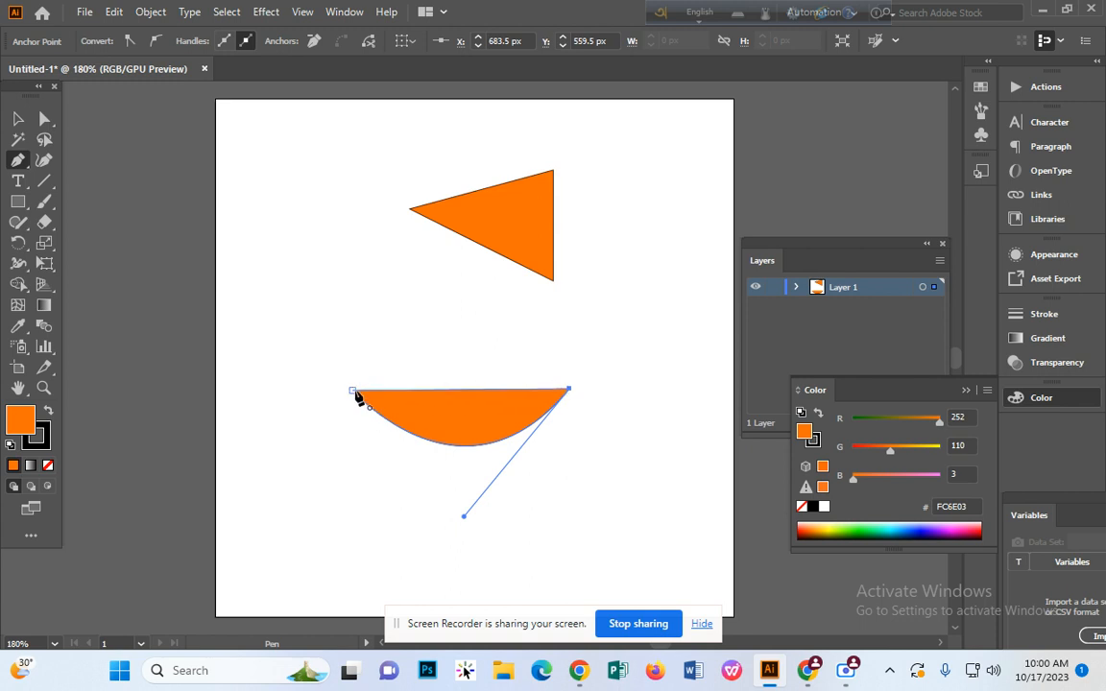
left_click_drag(353, 391, 220, 294)
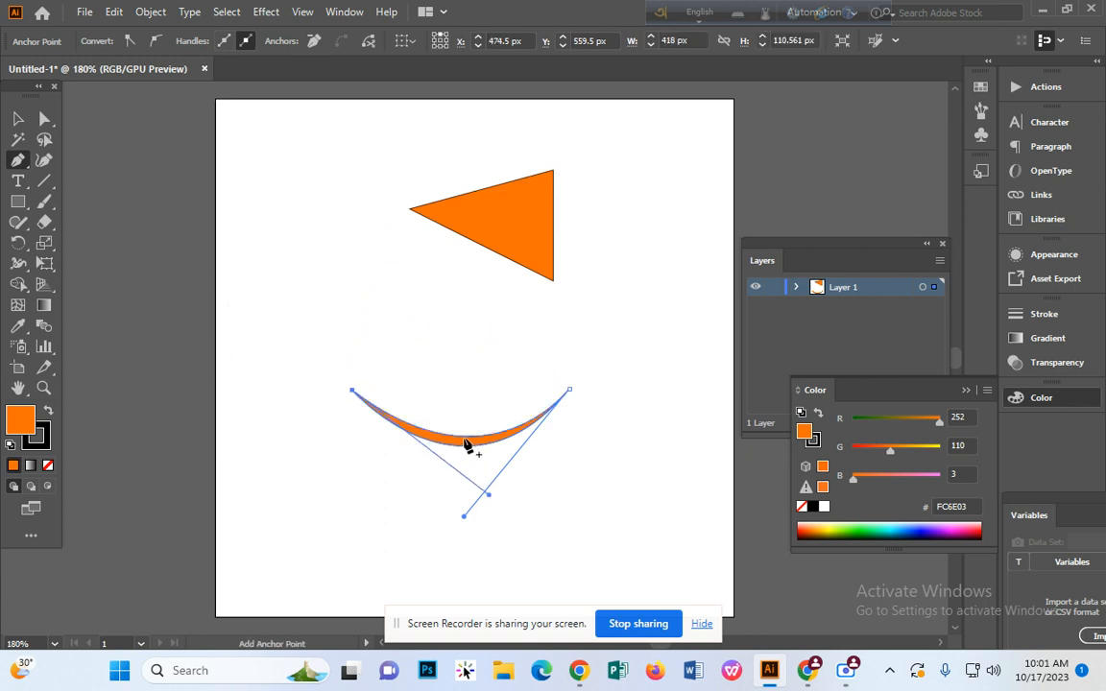
- Fill the crescent with purple 720472
double_click(36, 428)
left_click_drag(528, 248, 519, 210)
left_click(492, 293)
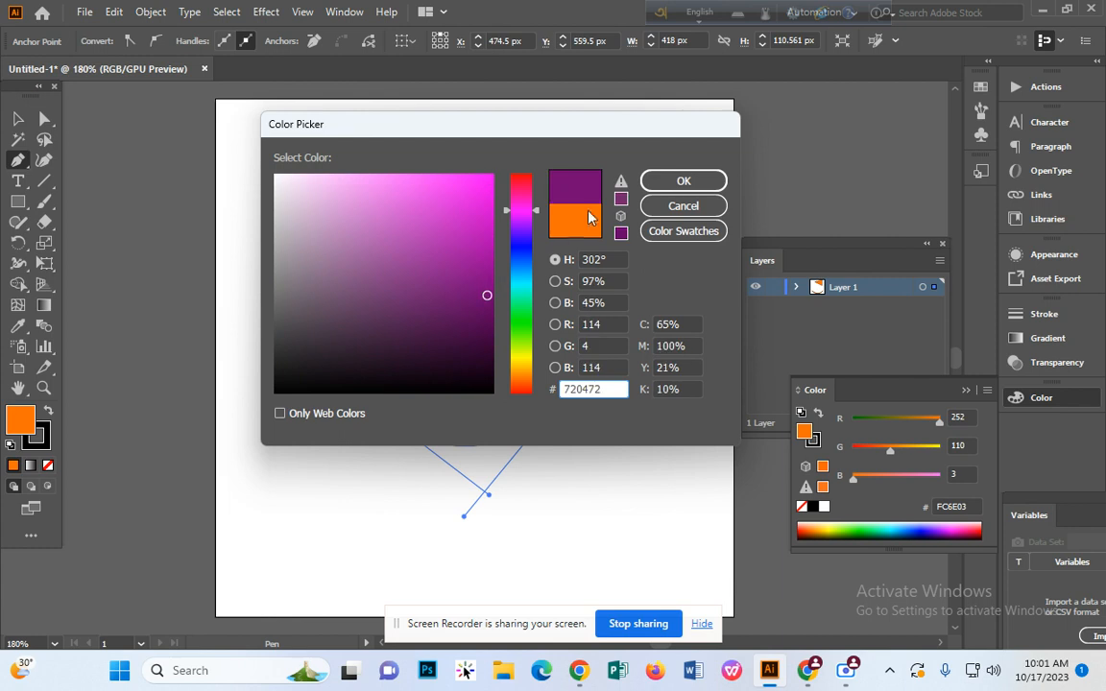
left_click(683, 181)
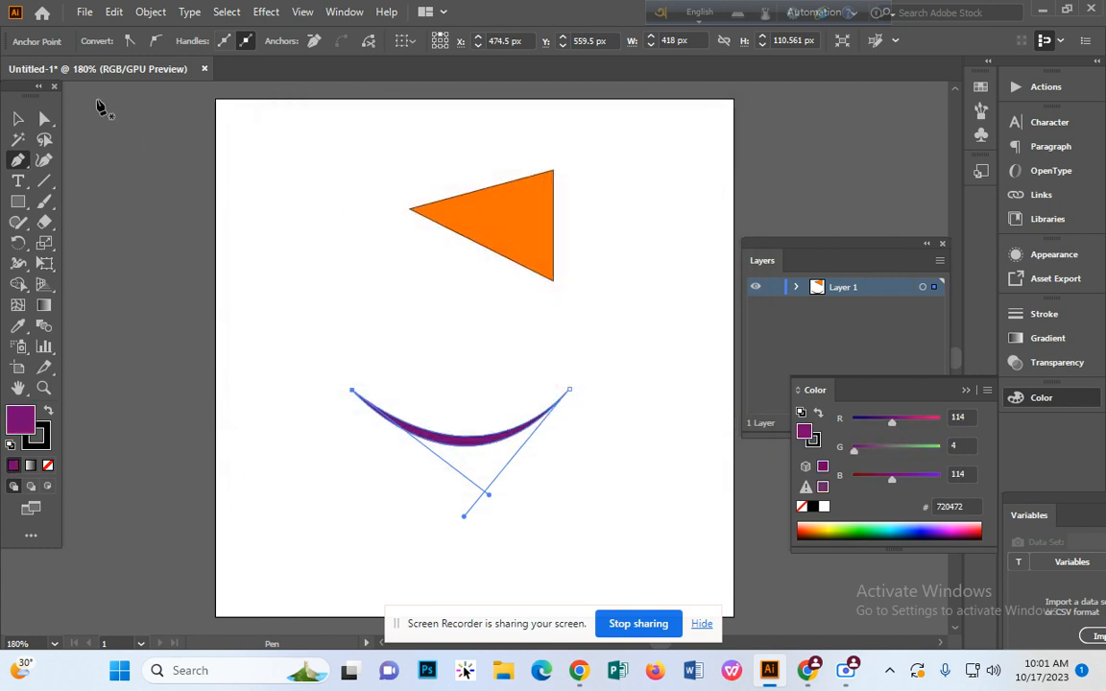
- Move the orange triangle off the artboard's left edge and the purple crescent above it, clearing the artboard's centre
left_click(17, 118)
left_click(211, 177)
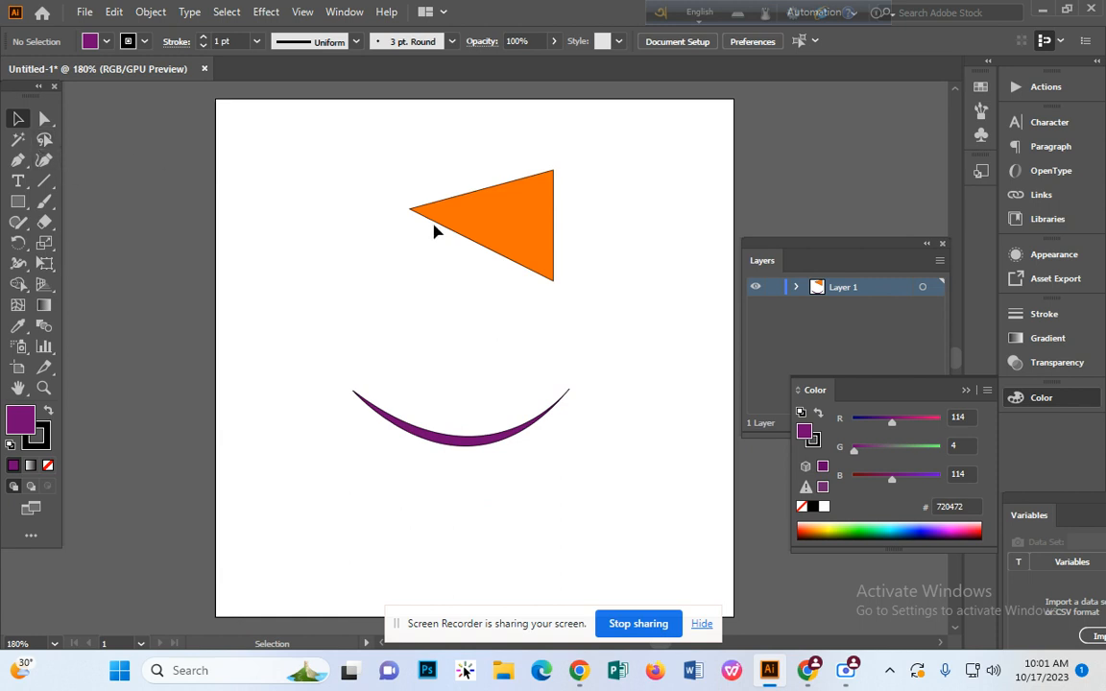
left_click_drag(509, 226, 168, 268)
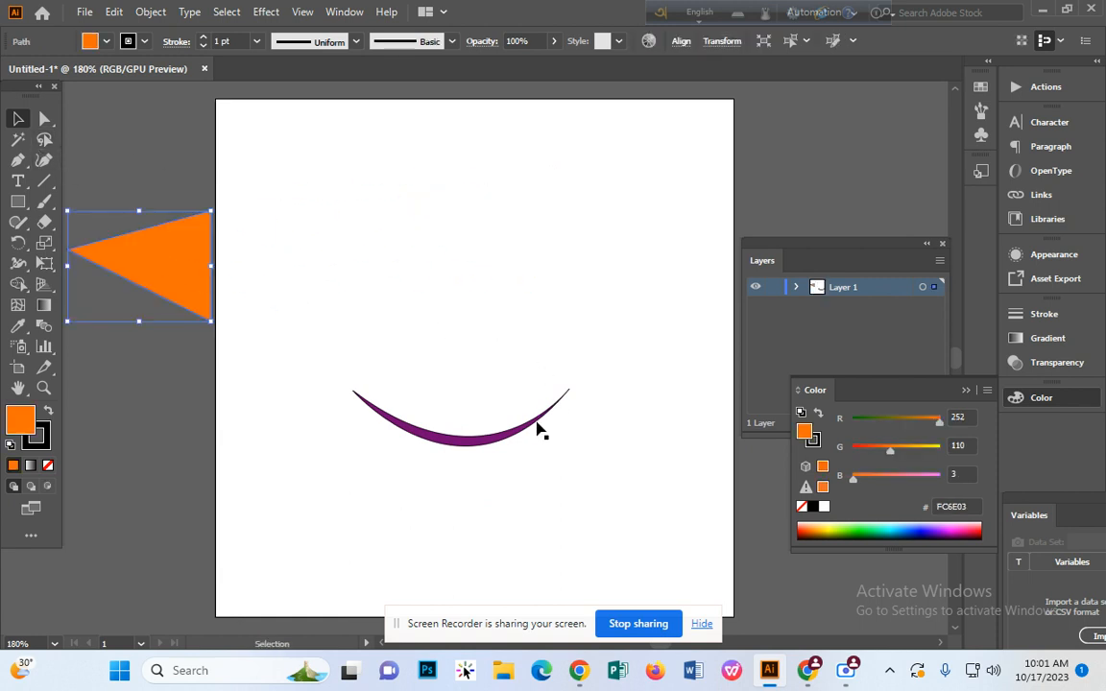
left_click_drag(501, 446, 246, 185)
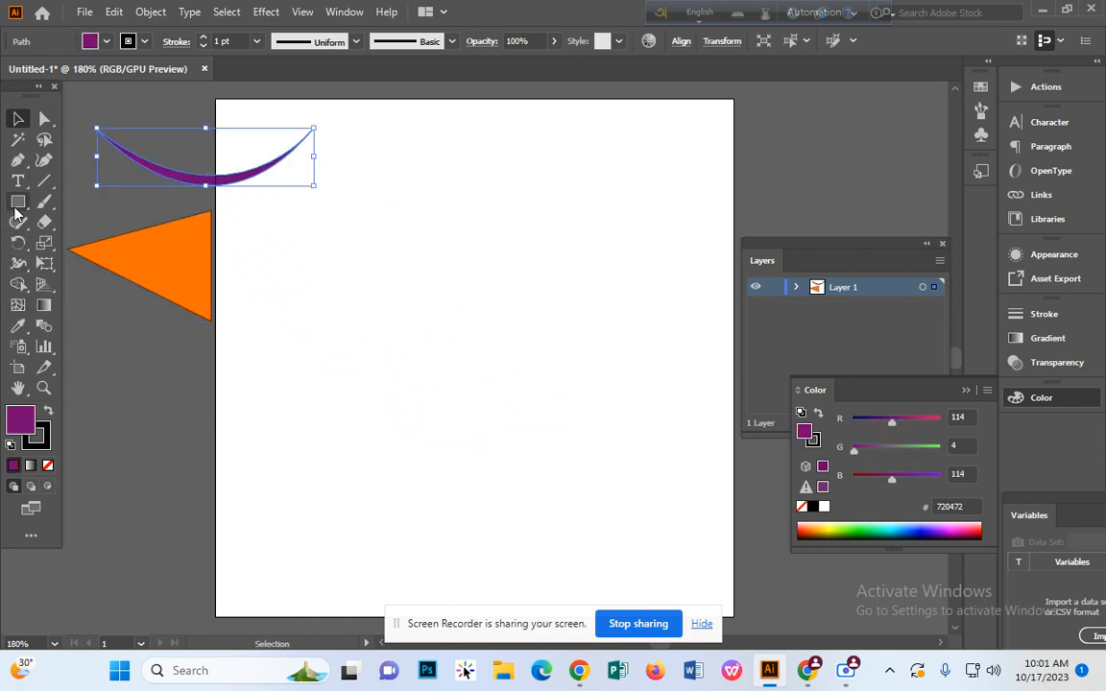
- Draw a closed petal with the Pen tool in the artboard's centre, about 202 px wide and 126 px high, and deselect it
left_click(17, 159)
left_click(436, 323)
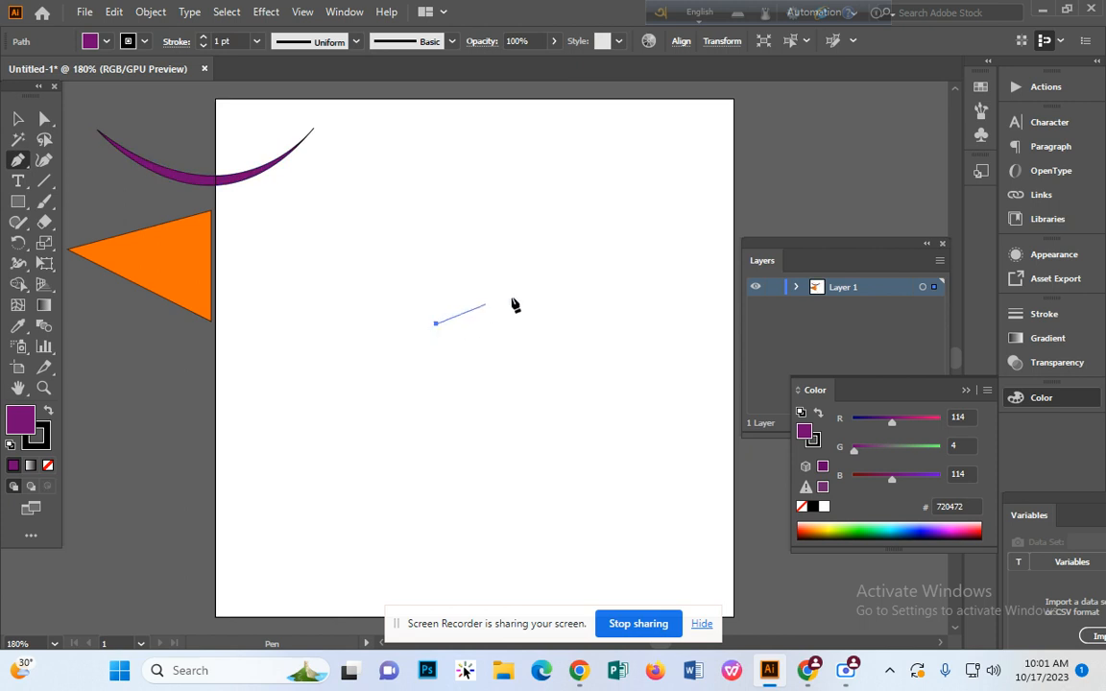
left_click_drag(531, 285, 577, 352)
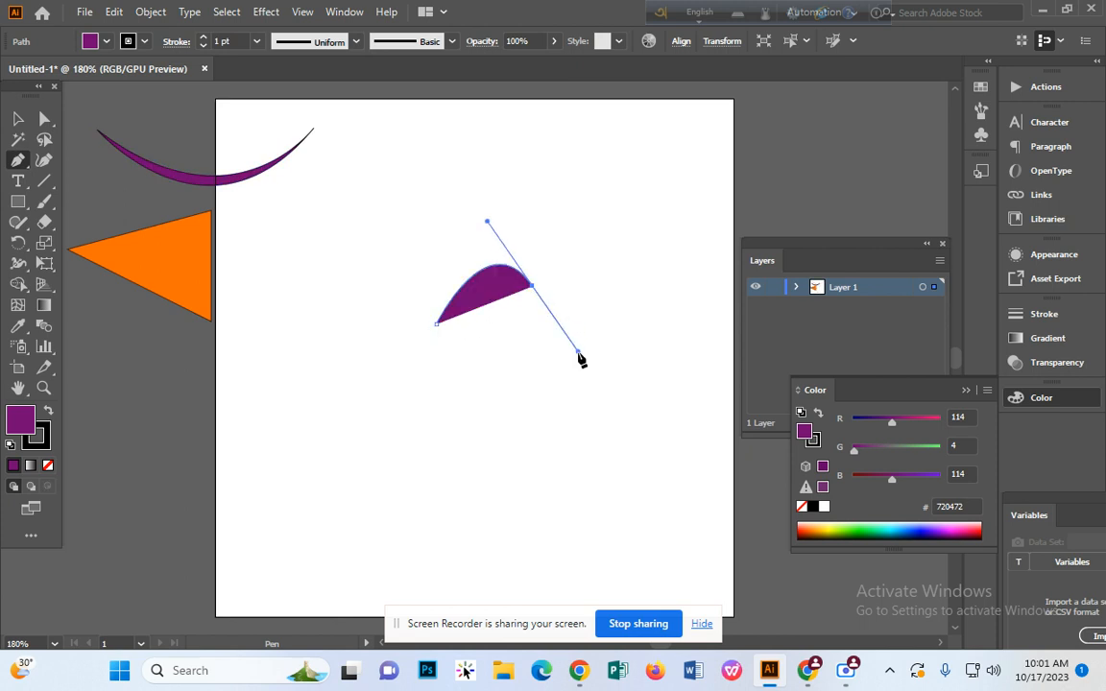
left_click(437, 324)
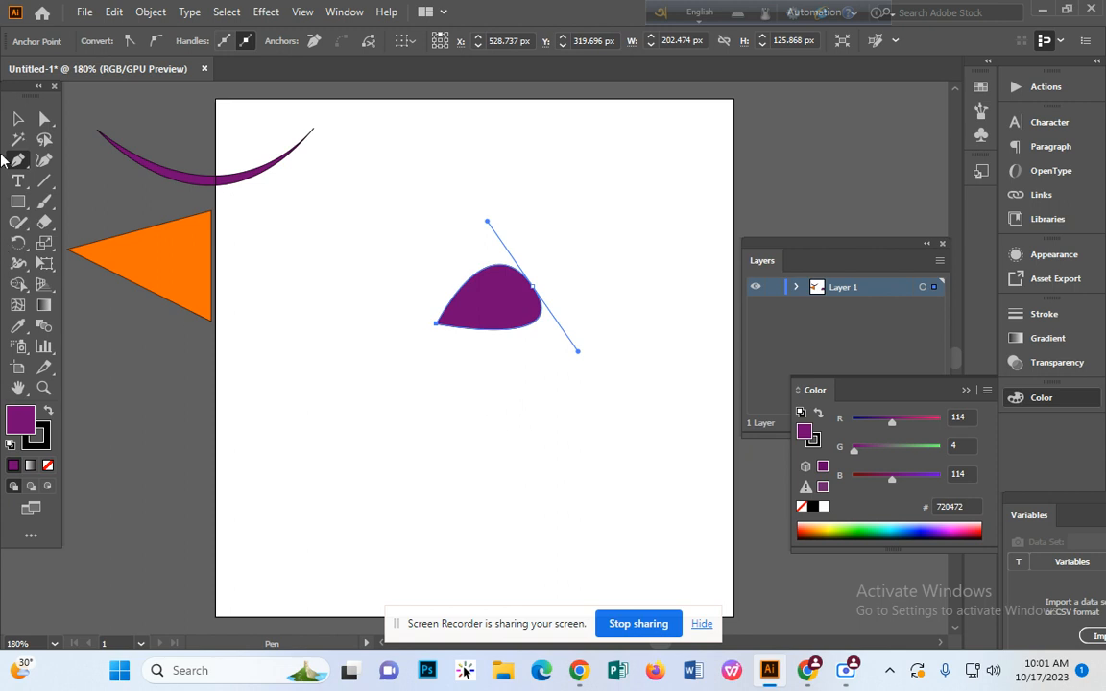
left_click(21, 120)
left_click(345, 328)
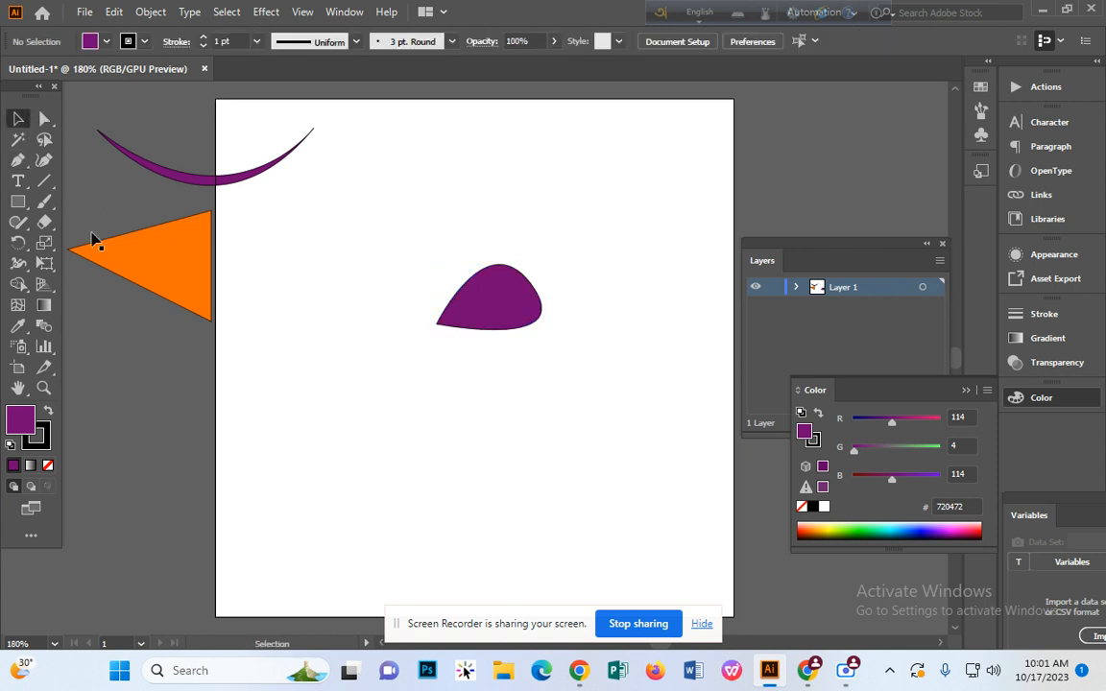
- Draw a second closed petal just below the first, fanning from the same tip, about 208 px wide and 115 px high
left_click(17, 160)
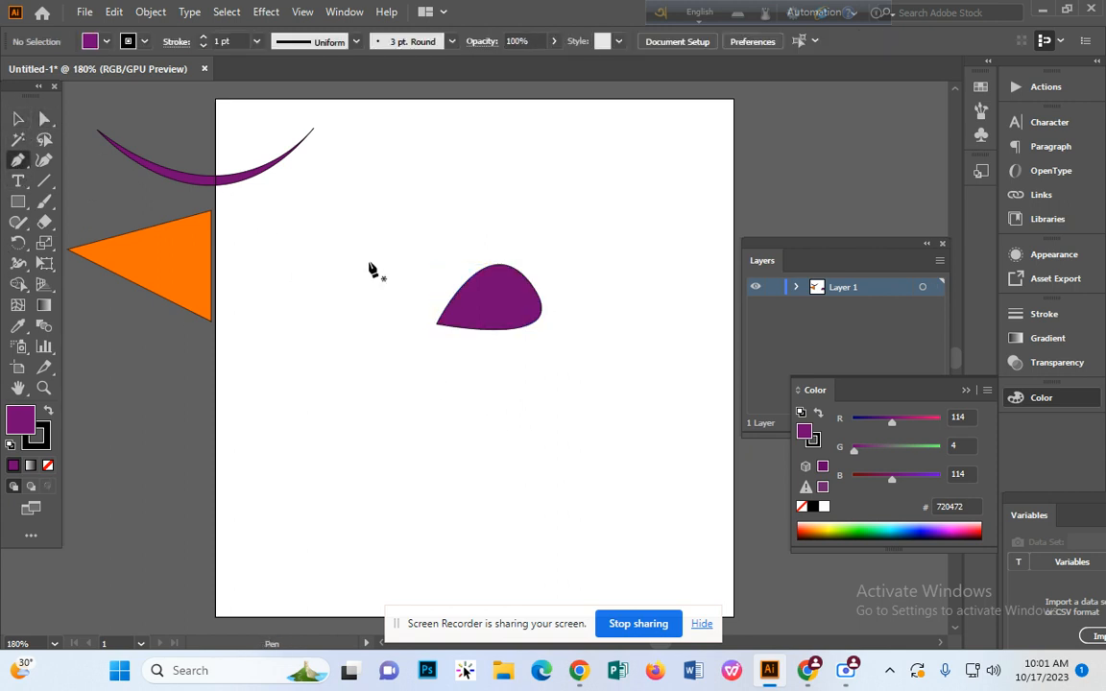
left_click(438, 330)
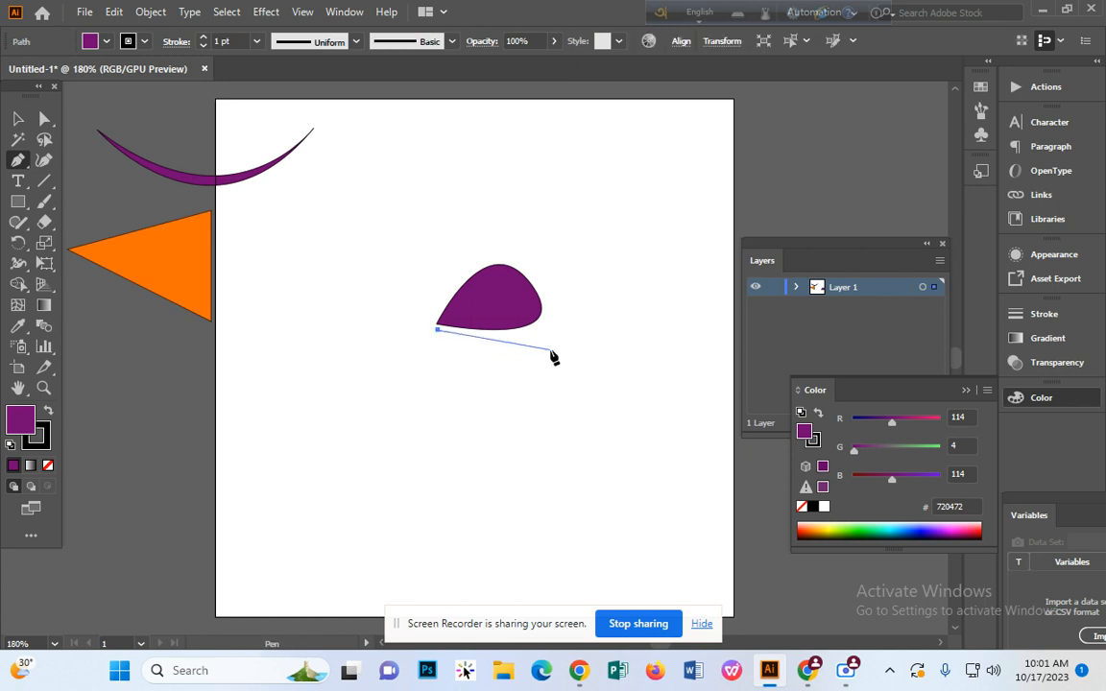
left_click_drag(545, 351, 555, 423)
left_click(438, 331)
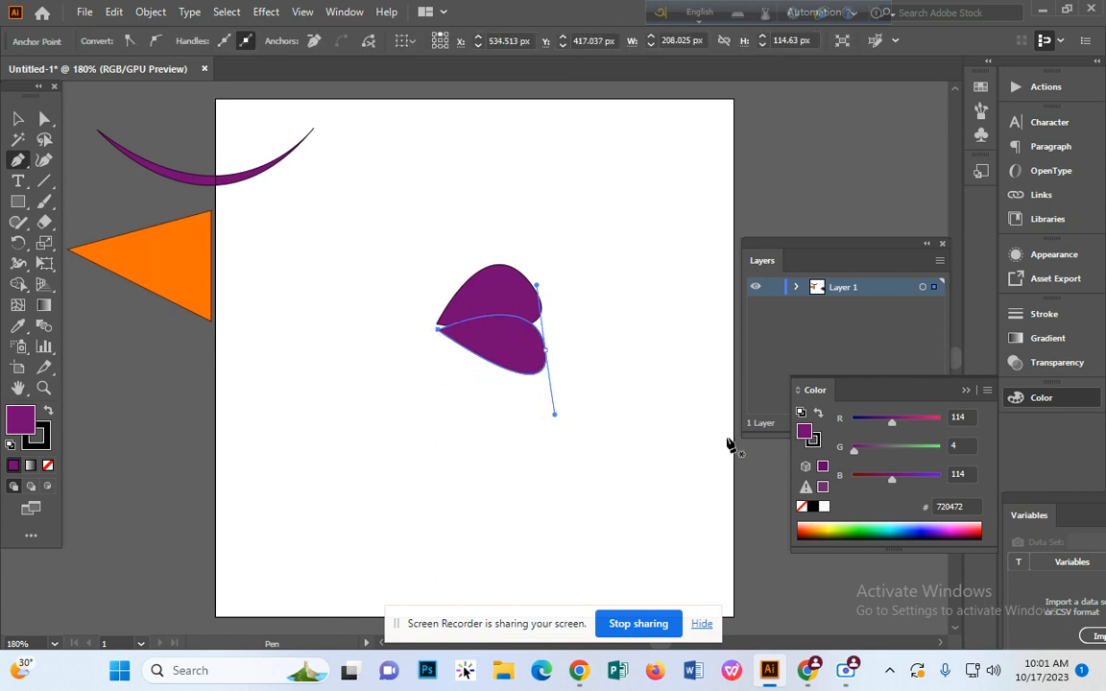
- Draw a third closed petal below the second from the shared tip, with a smooth anchor at about X 598.5/Y 549.5 px
left_click(438, 332)
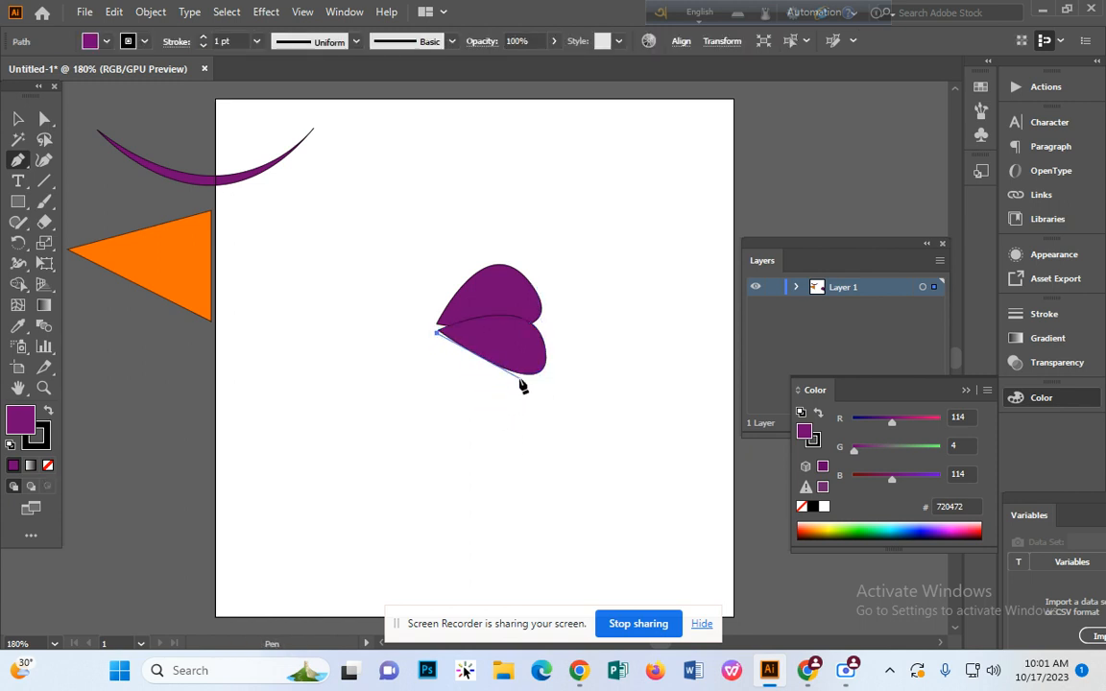
left_click_drag(524, 383, 483, 415)
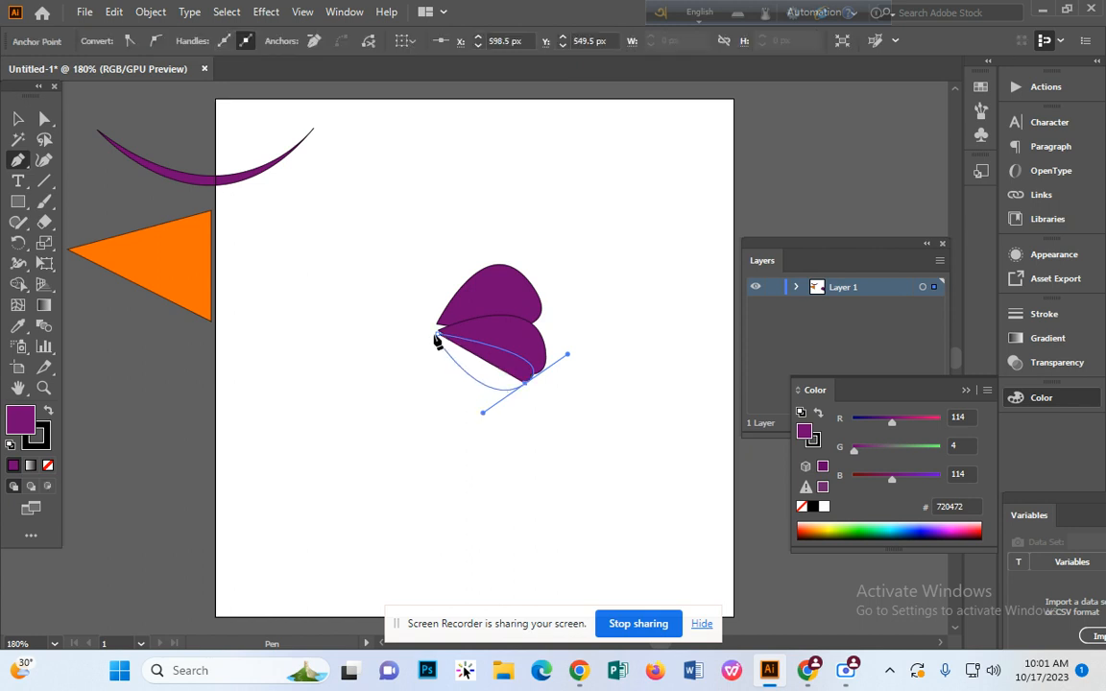
left_click(437, 333)
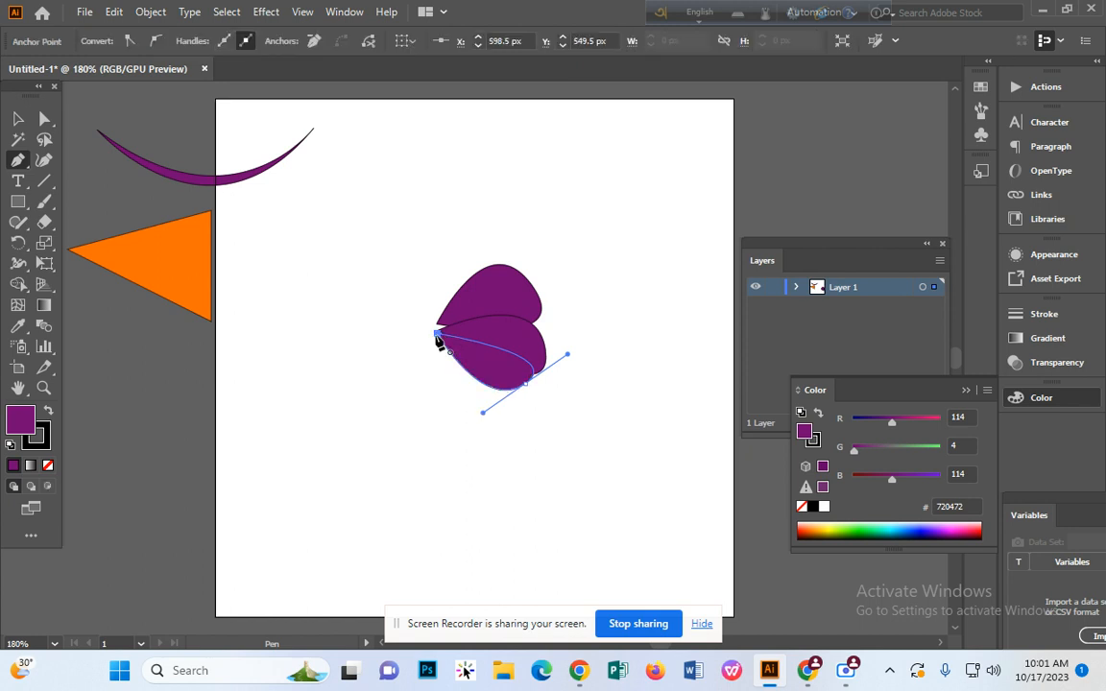
- Draw a larger rounded closed shape below the petals' tip, from about X 423.5/Y 459.5 px through a corner at X 505.5/Y 566.5 px
left_click(435, 335)
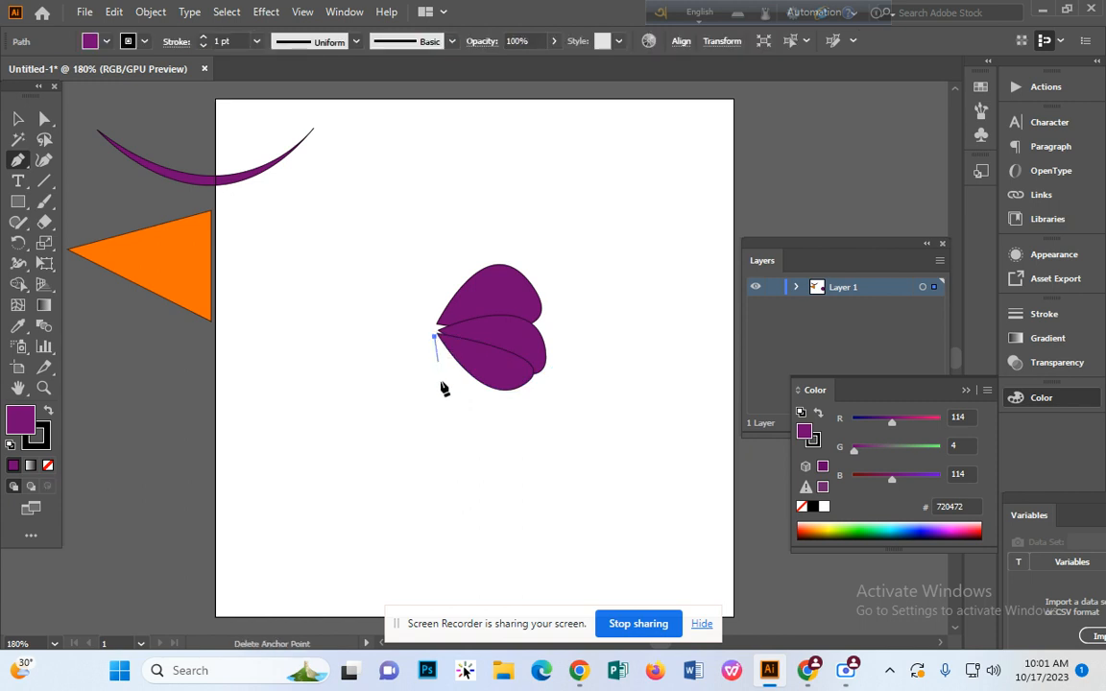
left_click(477, 393)
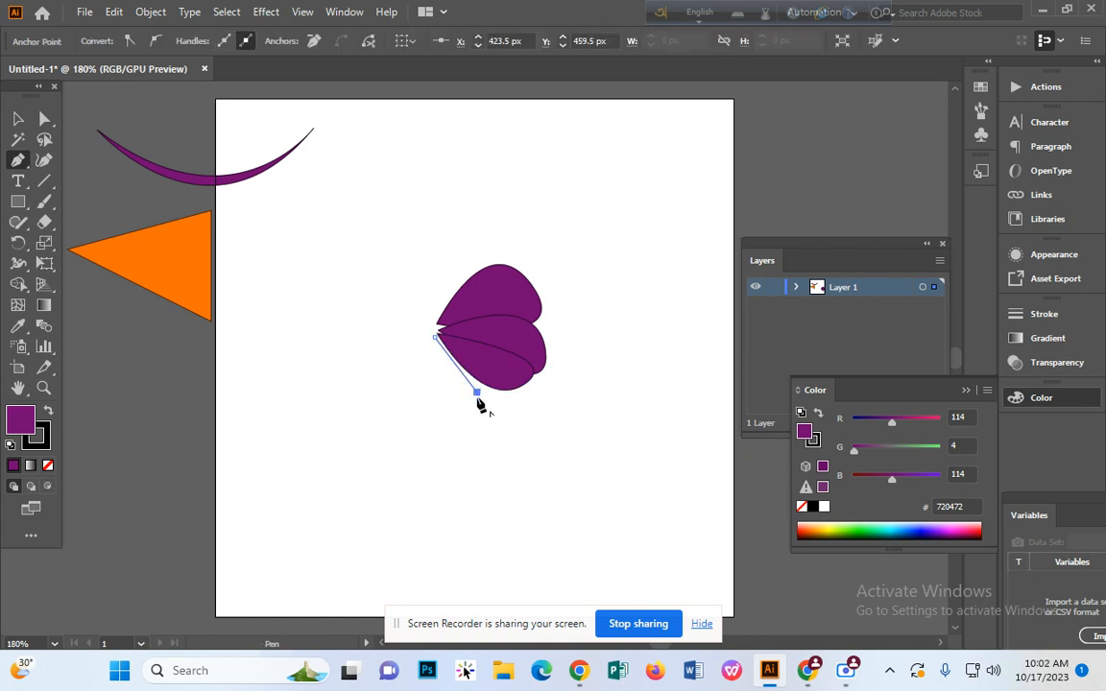
left_click_drag(417, 420, 442, 448)
left_click_drag(384, 388, 327, 353)
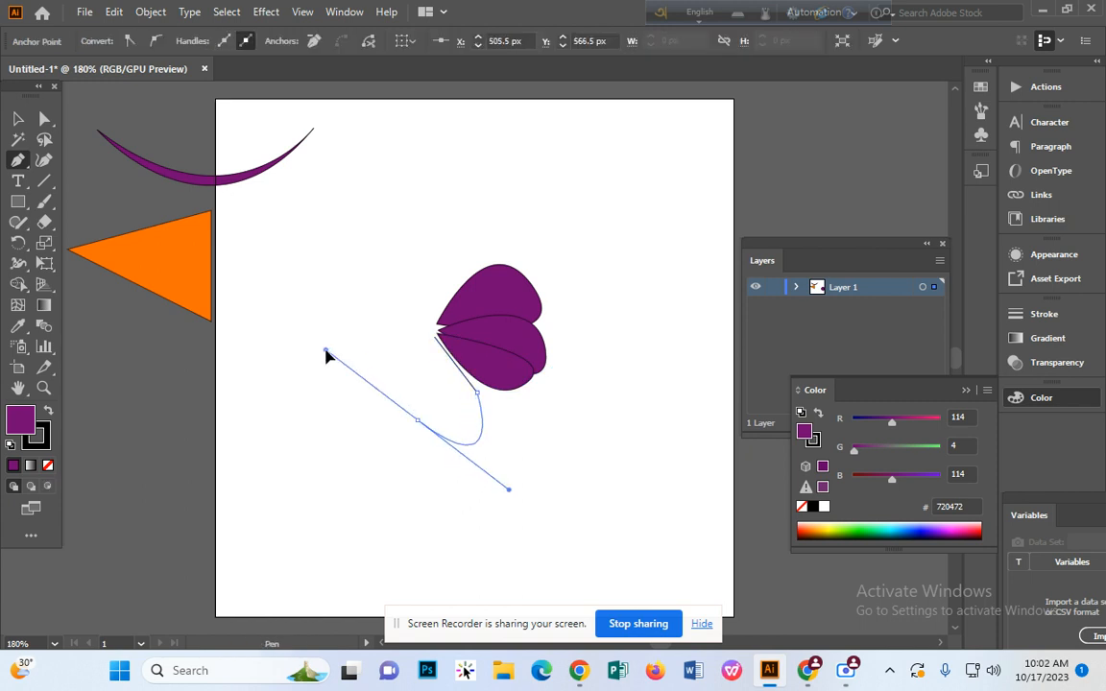
left_click(436, 338)
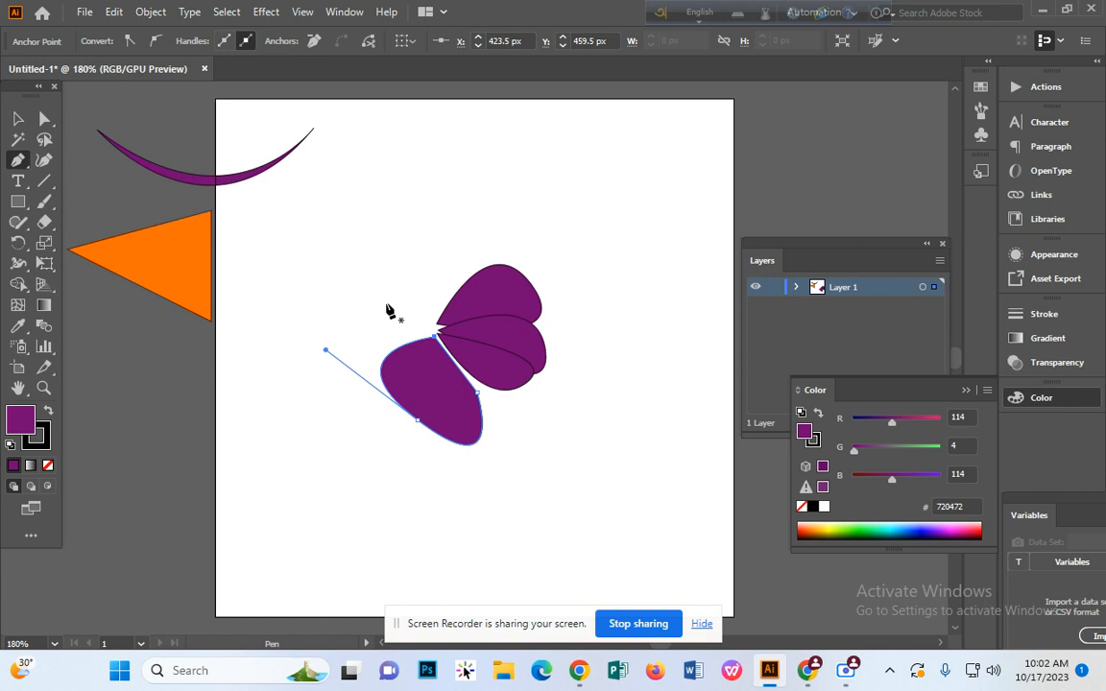
left_click(18, 118)
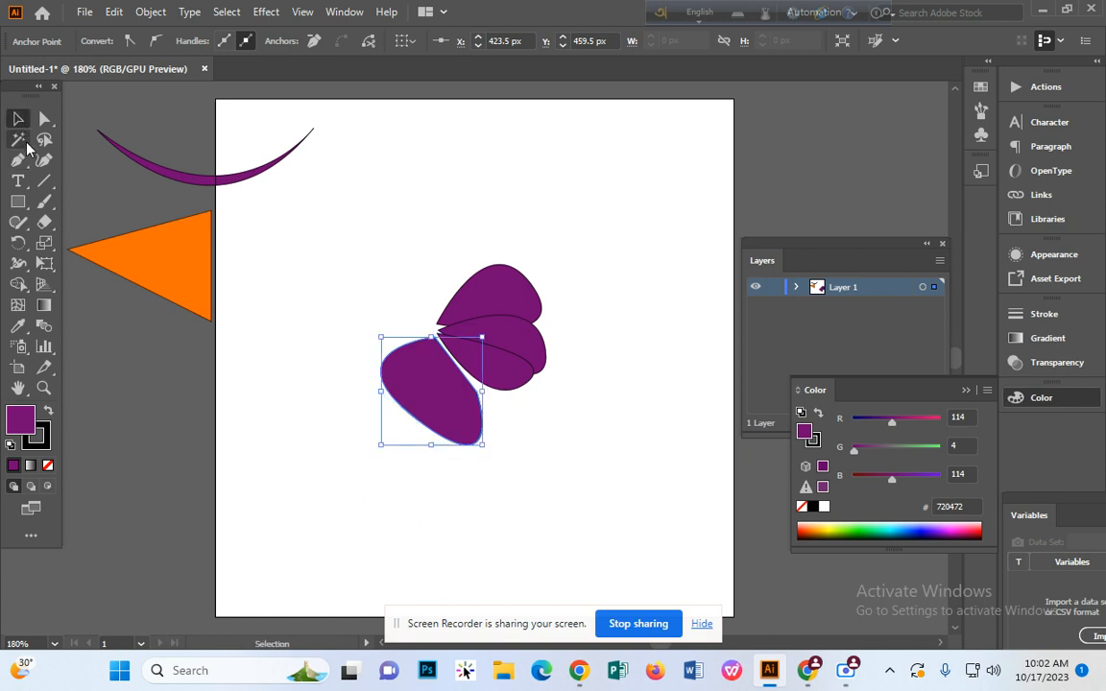
- Draw a slim closed leaf above the petals from about X 527.5/Y 186.5 px, removing the outgoing handle at X 752.5/Y 146.5 px before its pointed end
left_click(19, 161)
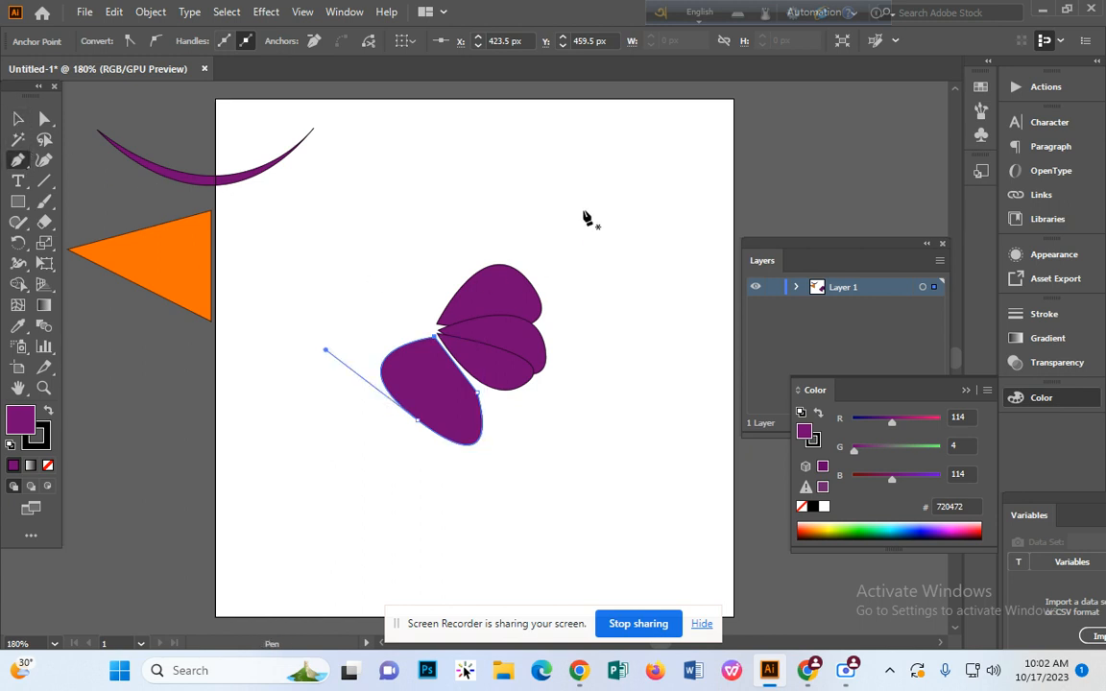
left_click(487, 197)
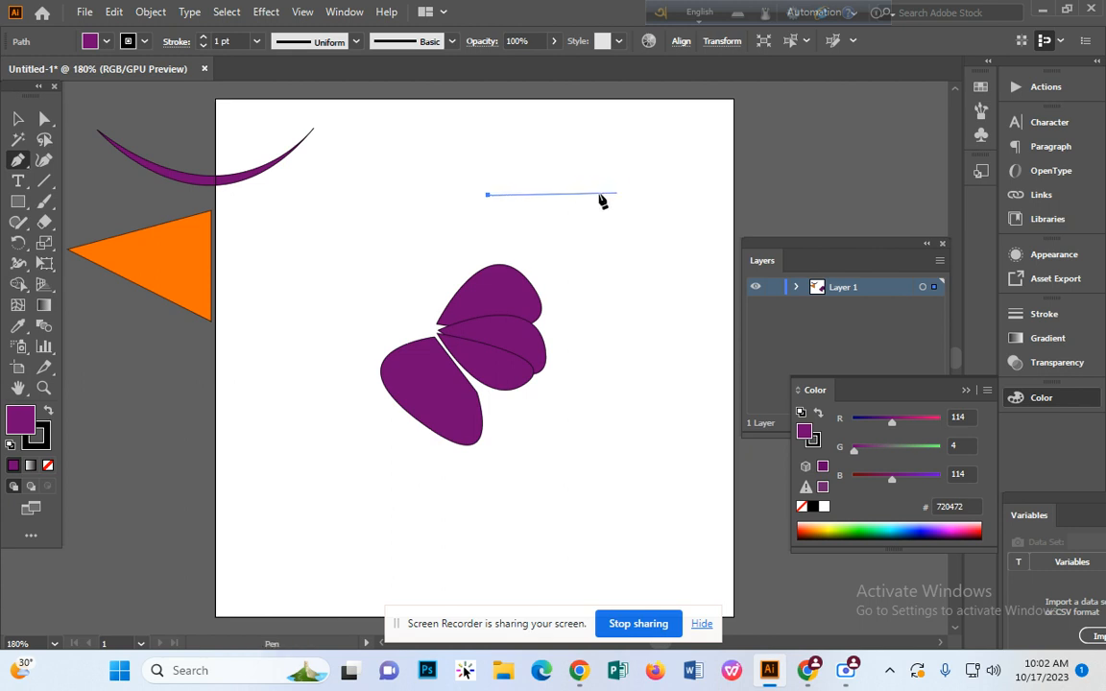
left_click_drag(604, 176, 694, 195)
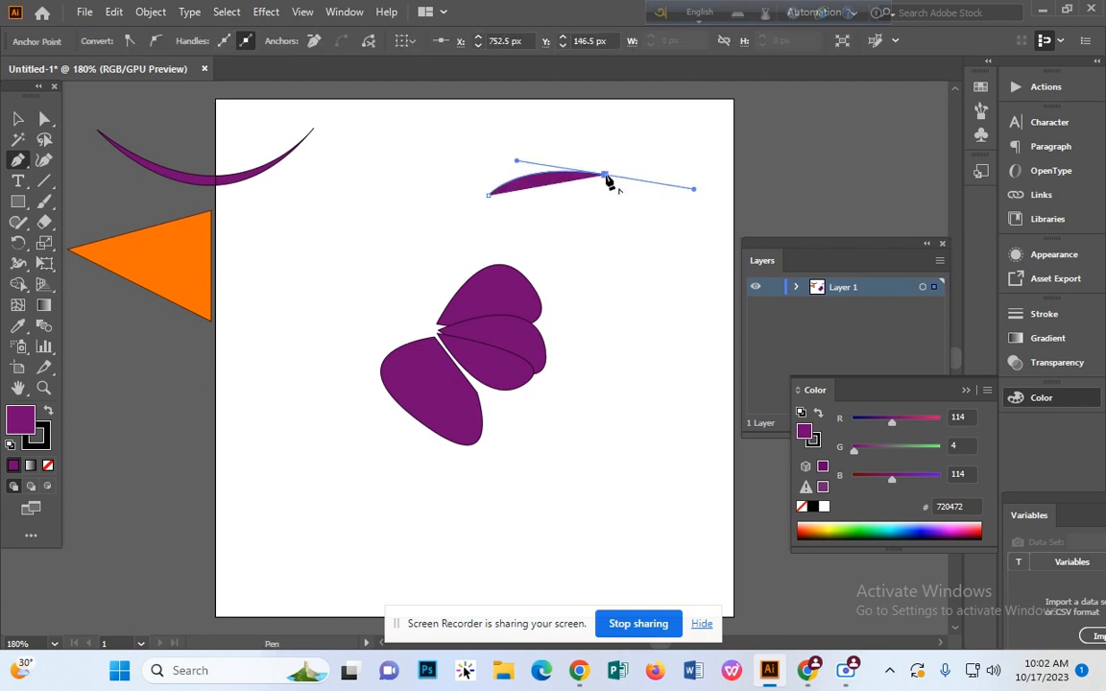
left_click(605, 177)
left_click(681, 187)
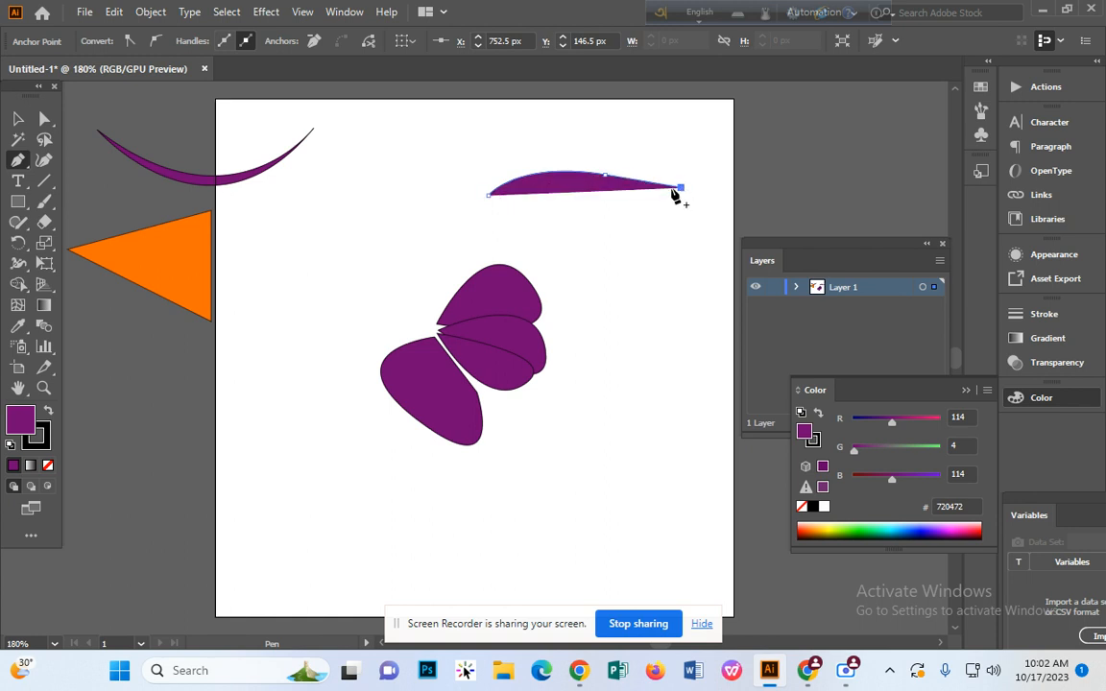
left_click_drag(488, 196, 454, 181)
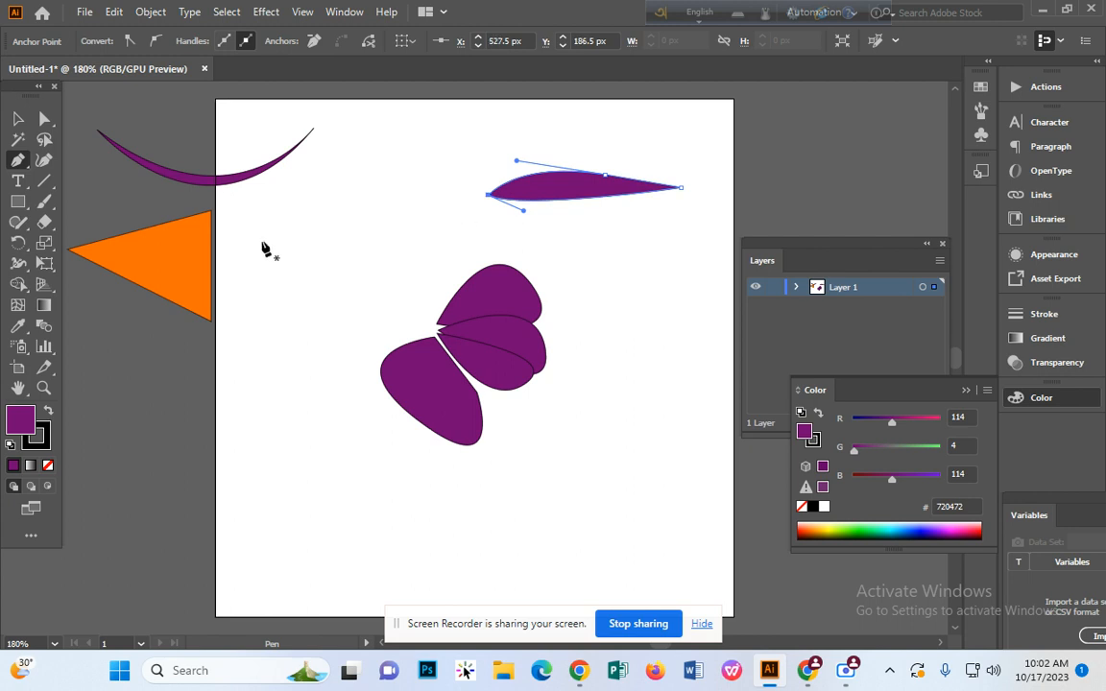
- Fill the slim leaf with dark purple 570459, keeping its black stroke, and leave it selected
left_click(46, 413)
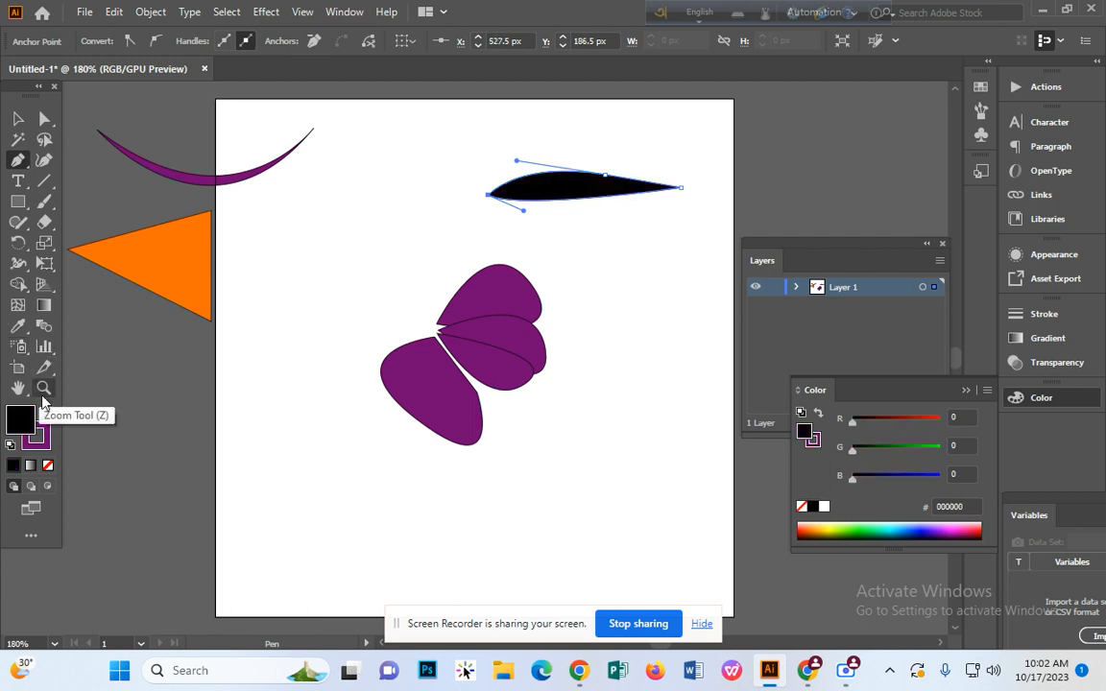
left_click(47, 413)
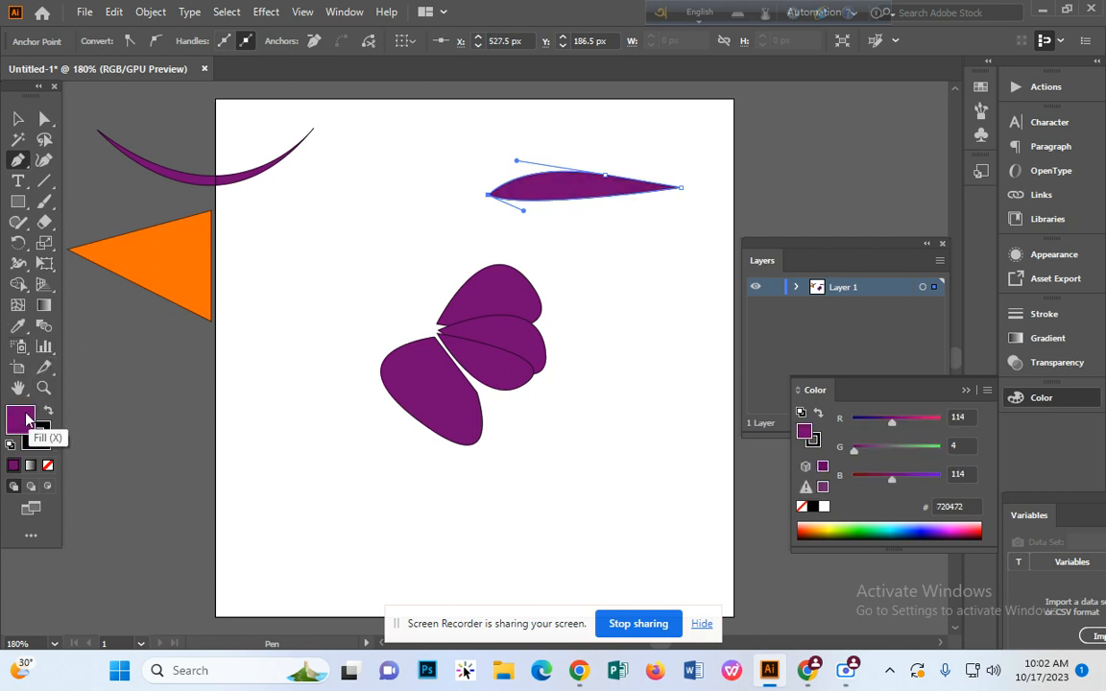
double_click(23, 419)
mouse_move(492, 193)
left_mouse_down()
mouse_move(488, 181)
mouse_move(484, 317)
left_mouse_up()
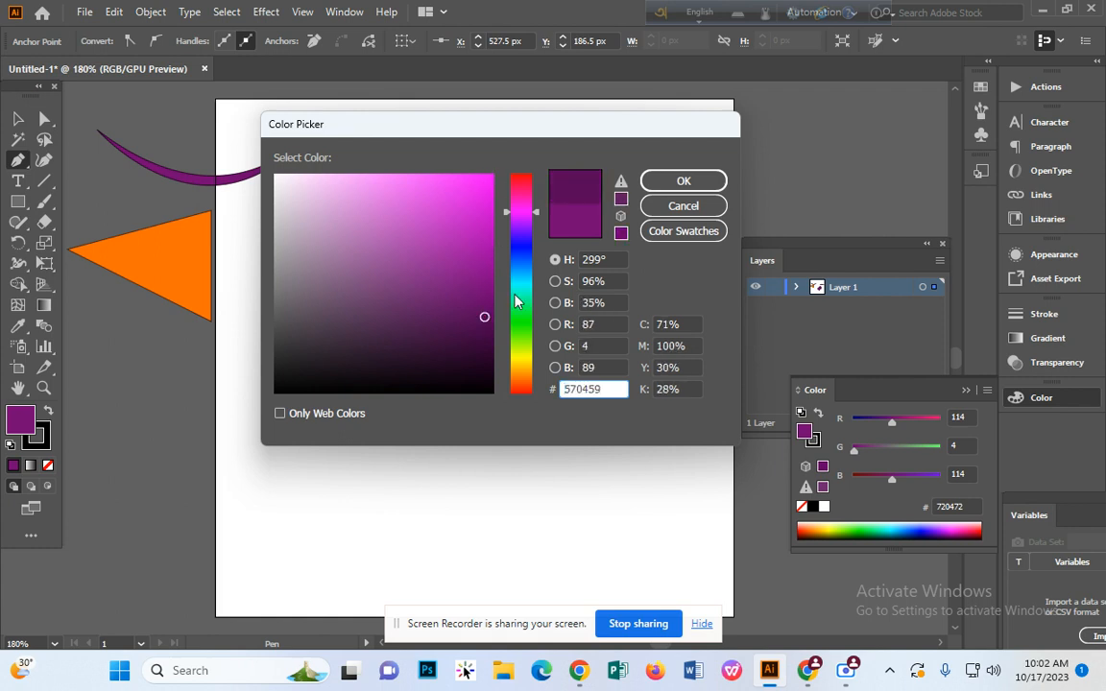
left_click(684, 180)
left_click(25, 122)
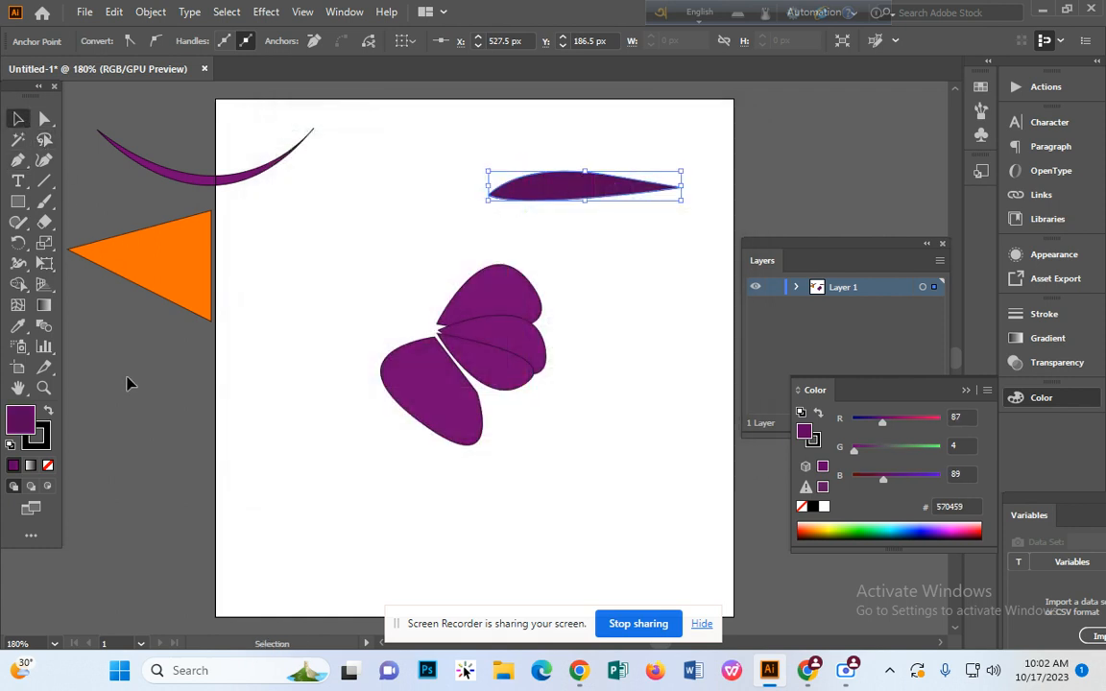
left_click(127, 377)
left_click(600, 191)
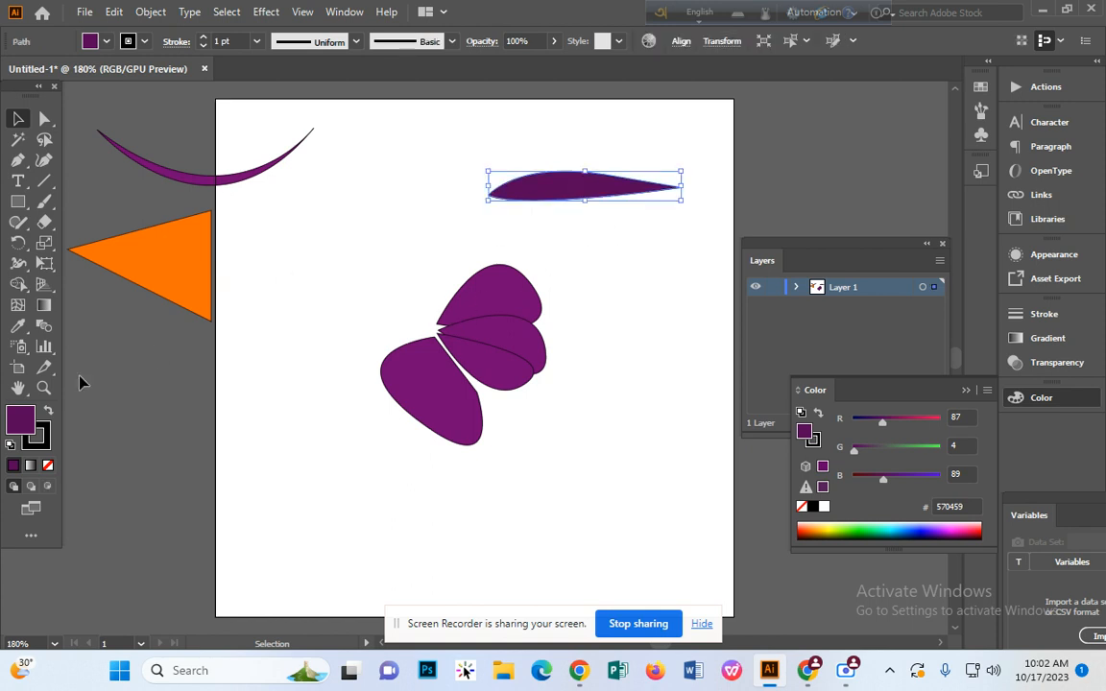
- Draw a broad shape above the slim leaf with a curved upper outline and straight lower edges, returning the path to its starting point
left_click(17, 160)
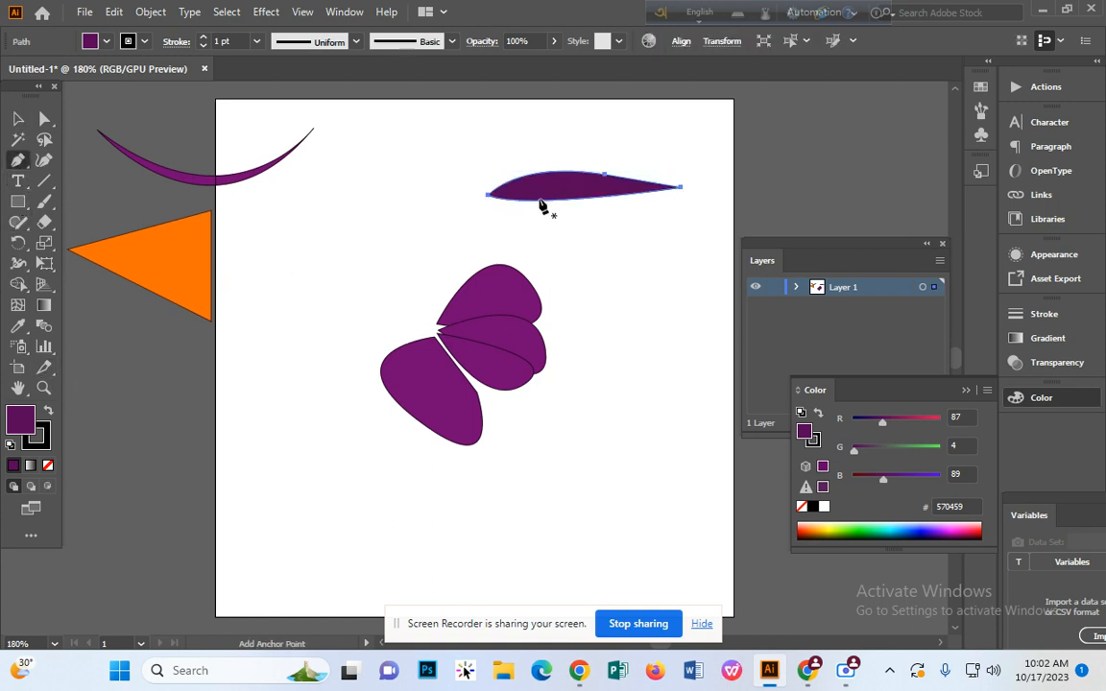
left_click_drag(544, 197, 537, 158)
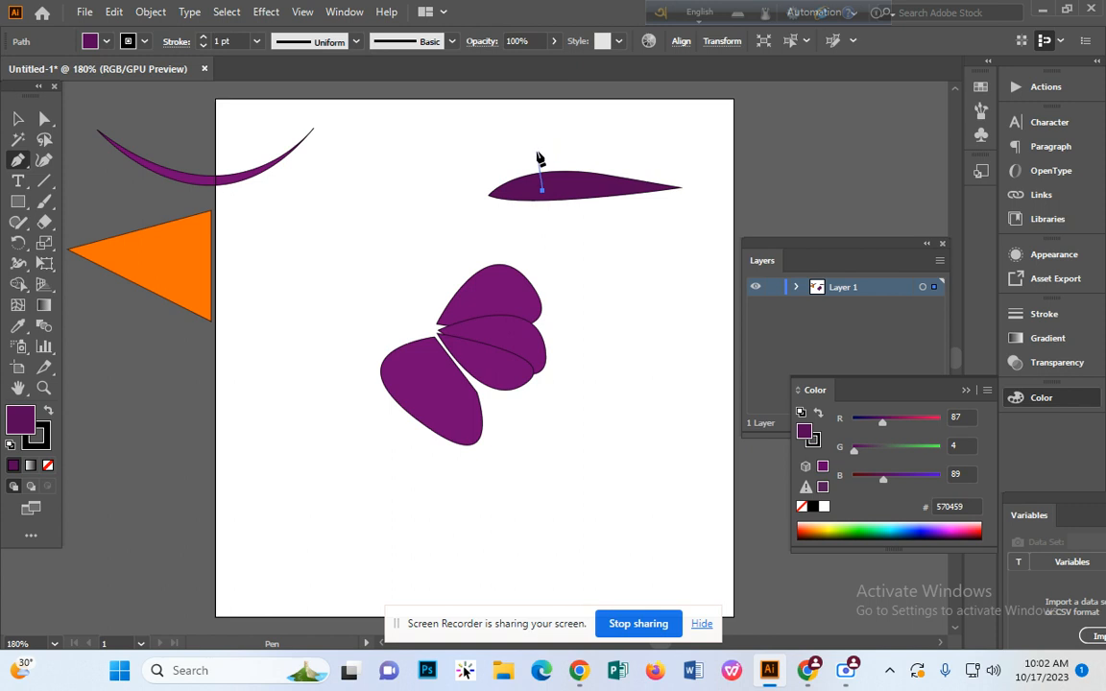
key("ctrl+z")
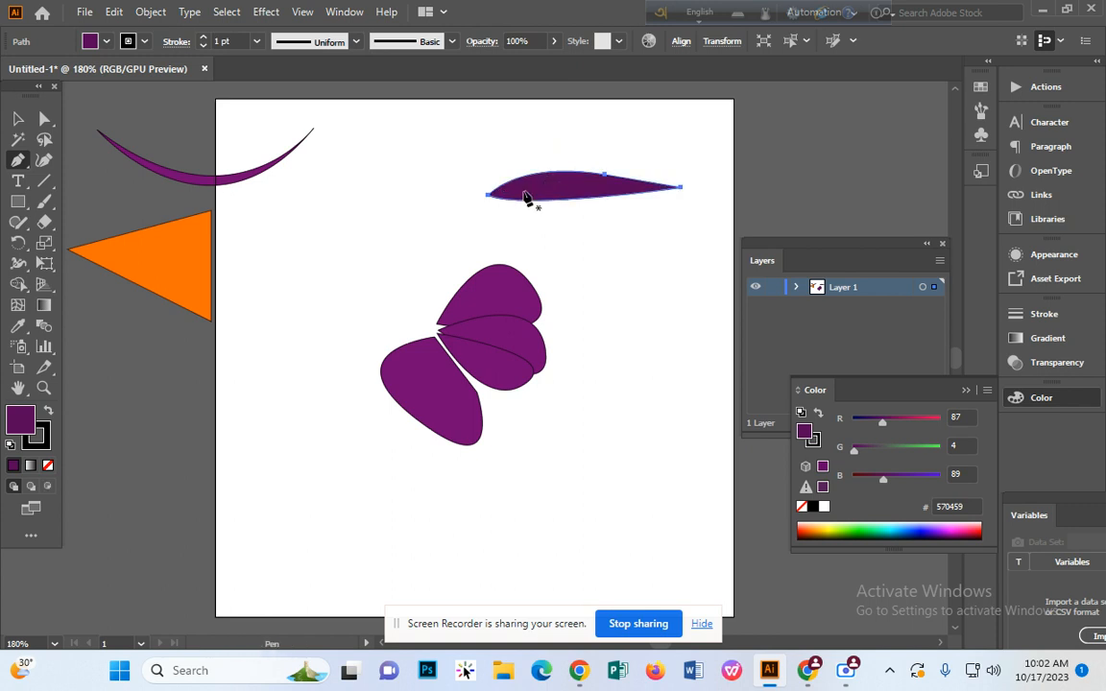
left_click(523, 191)
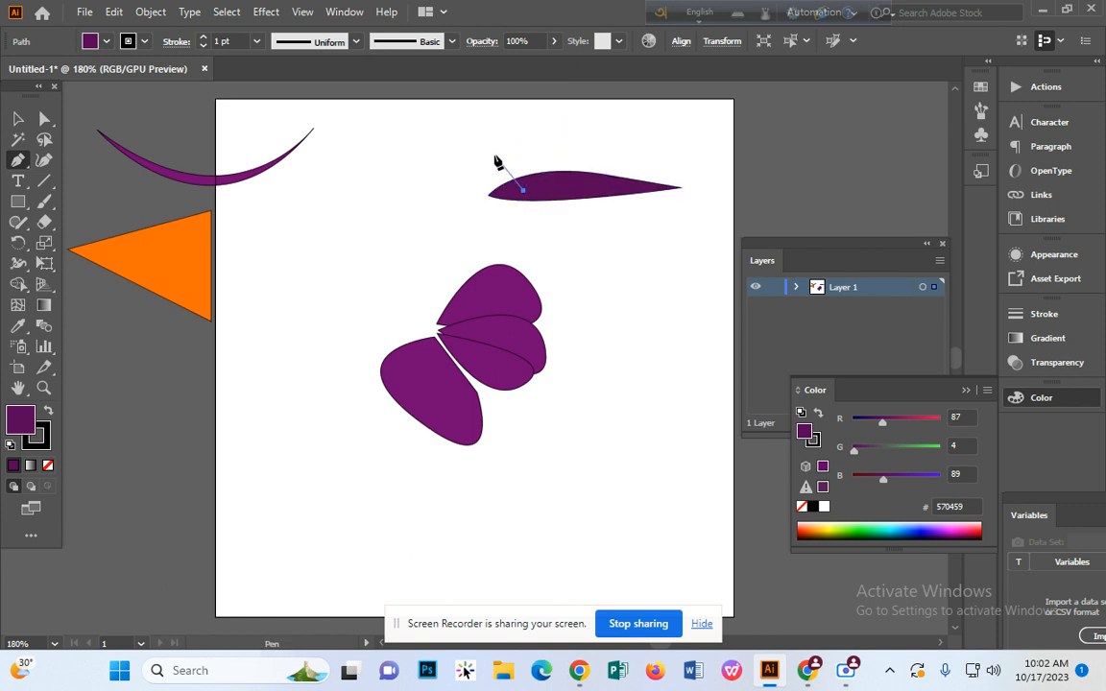
left_click_drag(486, 129, 585, 116)
left_click_drag(681, 107, 665, 154)
left_click(650, 158)
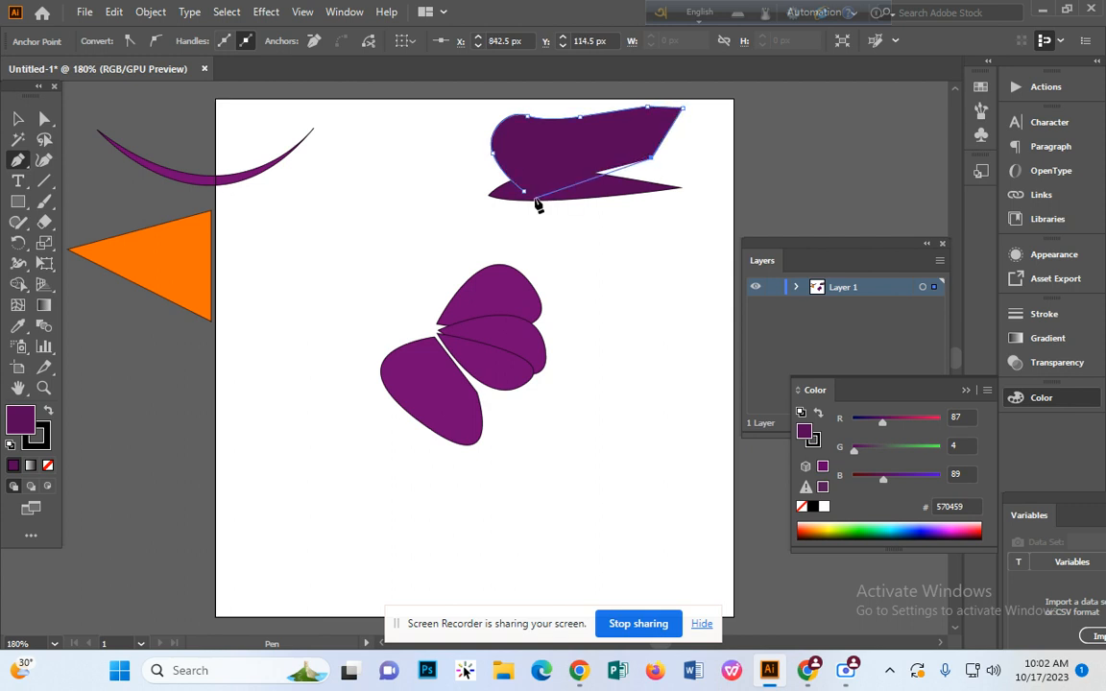
left_click(612, 187)
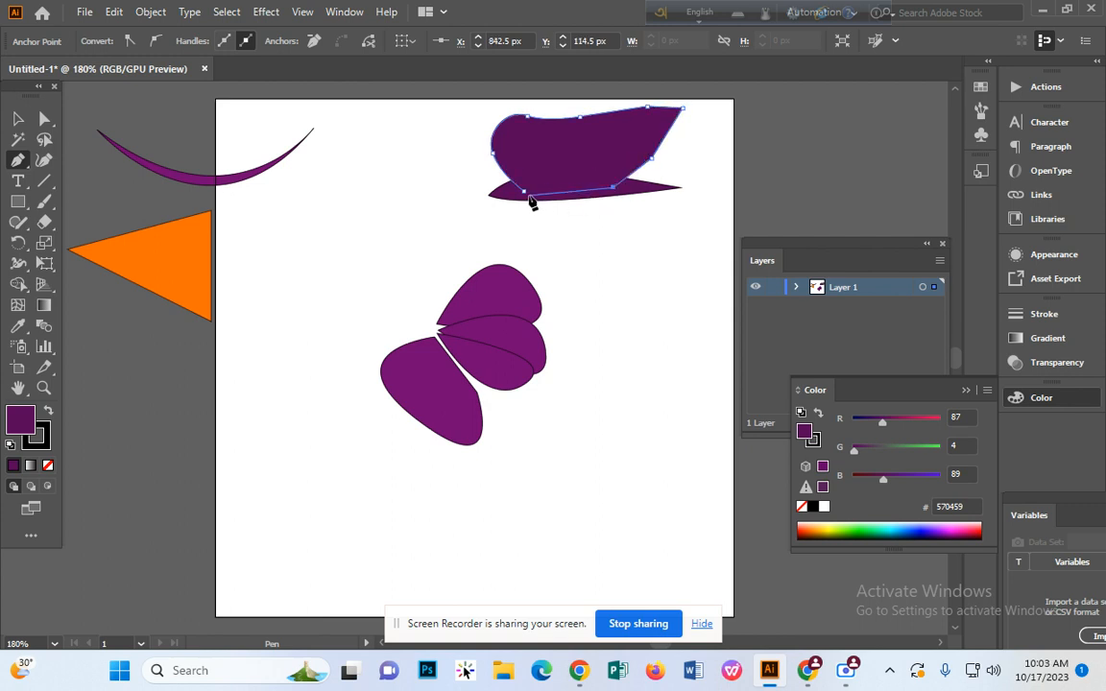
left_click(526, 194)
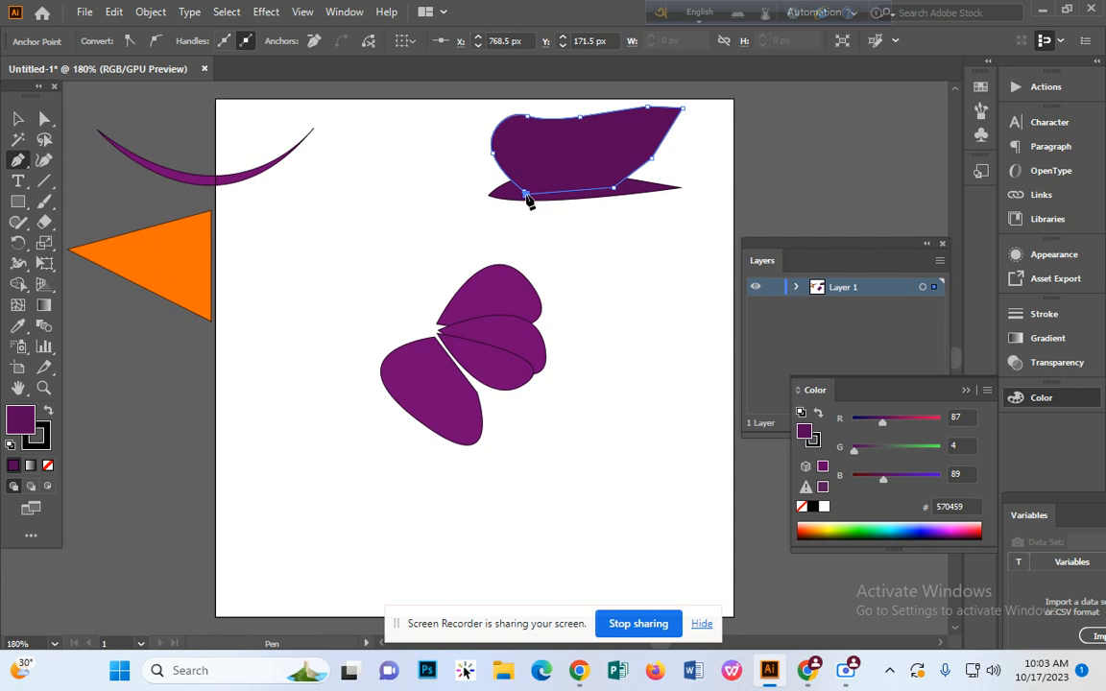
- Fill the broad shape above the slim leaf with purple 9C02A0, then deselect it
double_click(21, 420)
left_click(412, 188)
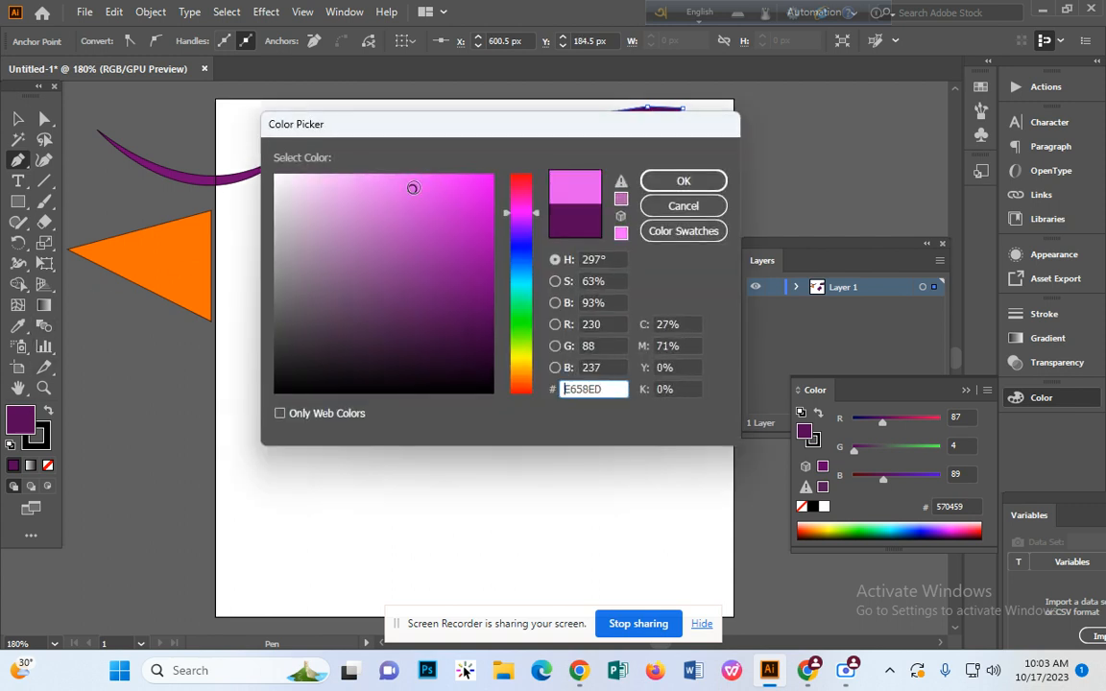
mouse_move(531, 204)
left_mouse_down()
mouse_move(535, 180)
mouse_move(530, 217)
left_mouse_up()
left_click(493, 254)
left_click(683, 180)
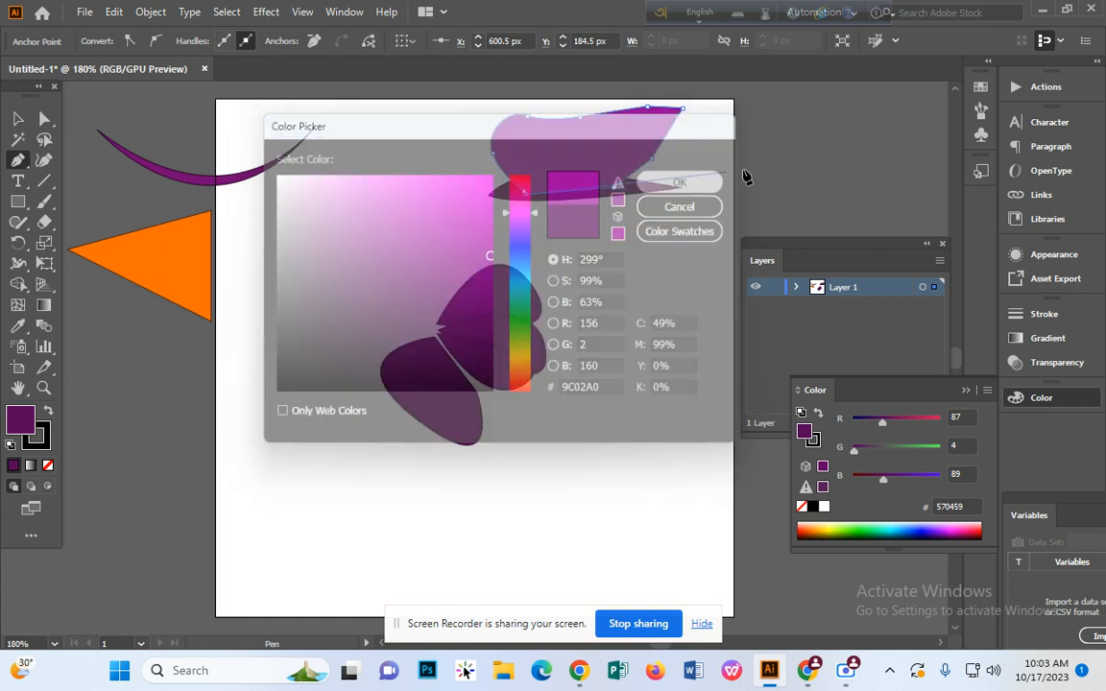
left_click(18, 118)
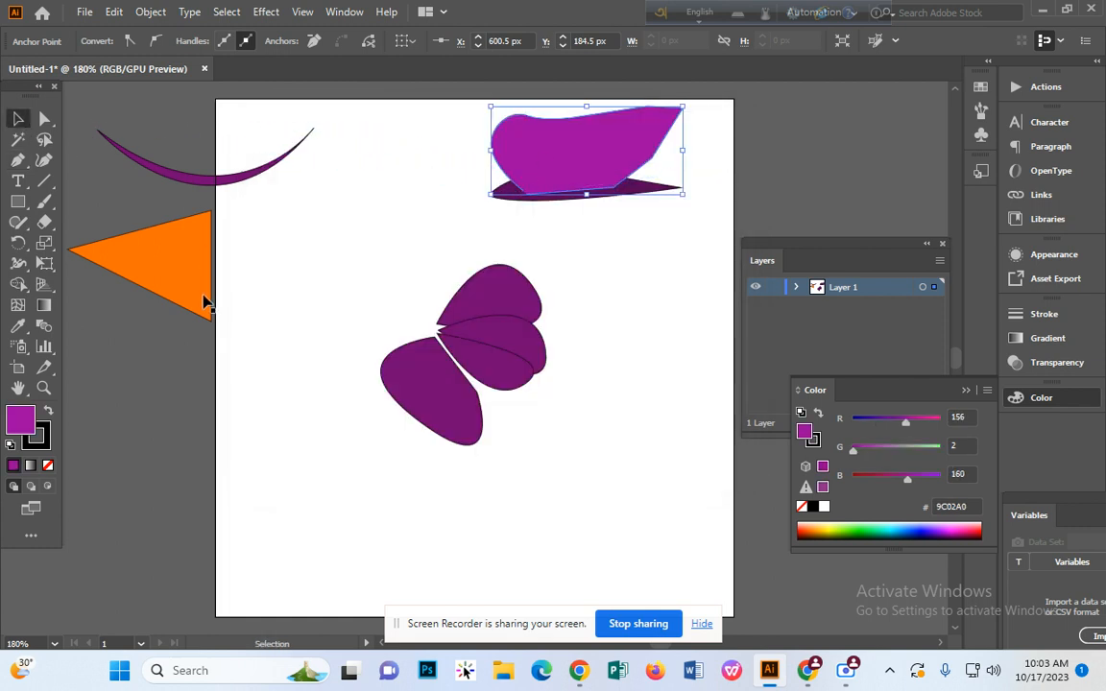
left_click(267, 372)
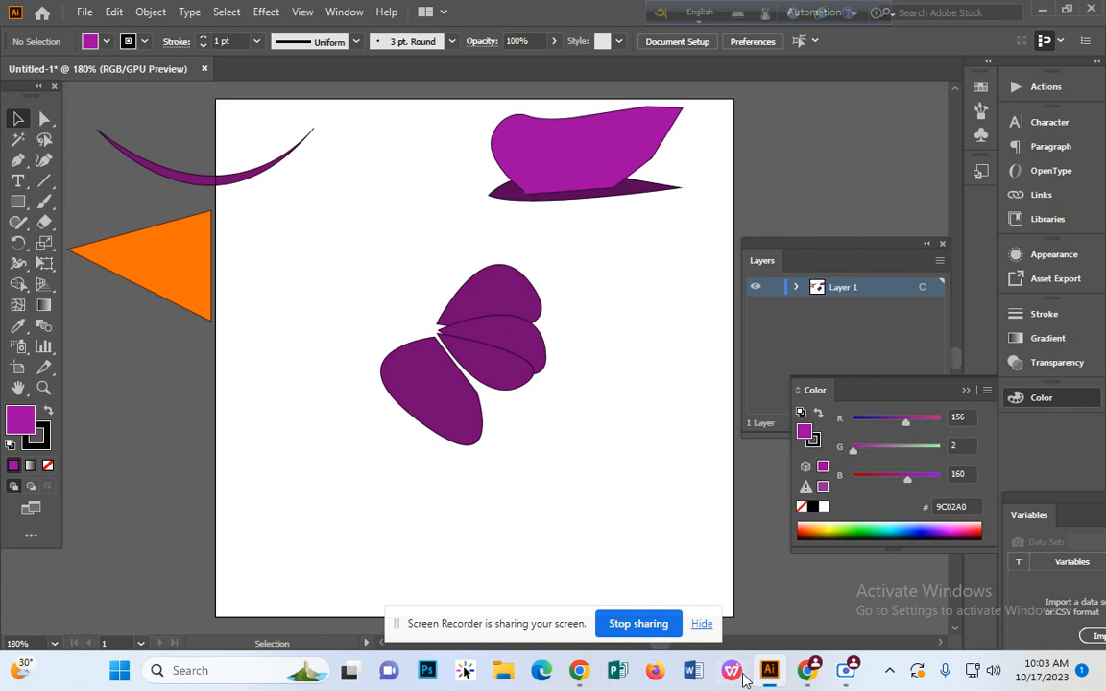
- Switch to Chrome, search Google for "logo" and show the image results
mouse_move(806, 670)
left_click(726, 573)
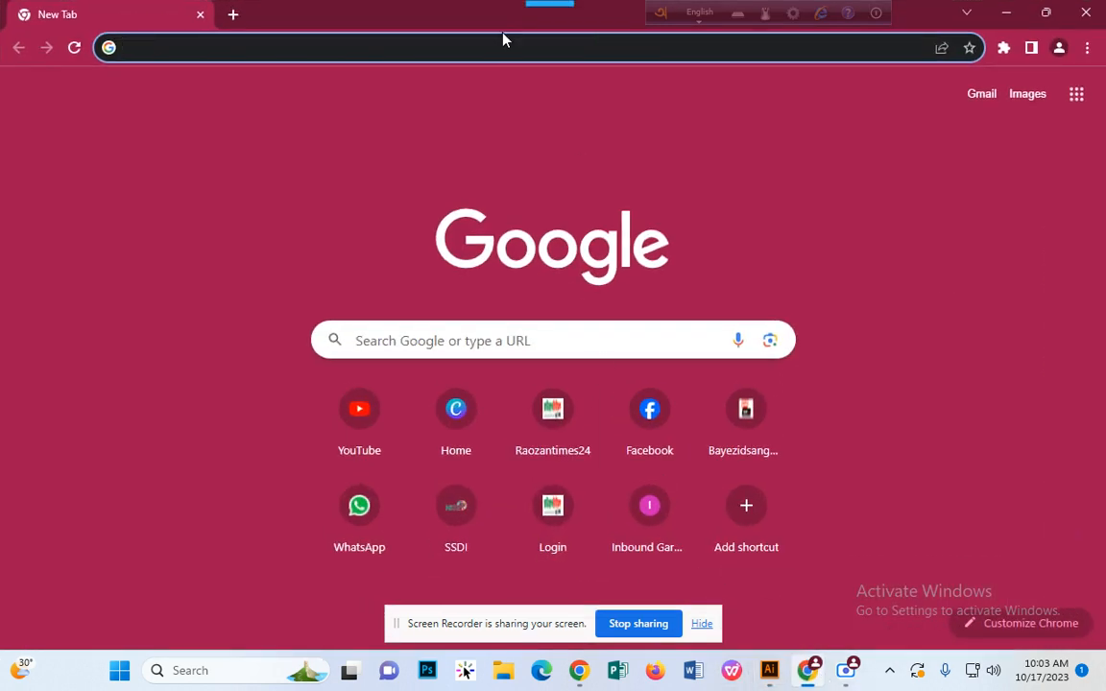
left_click(503, 48)
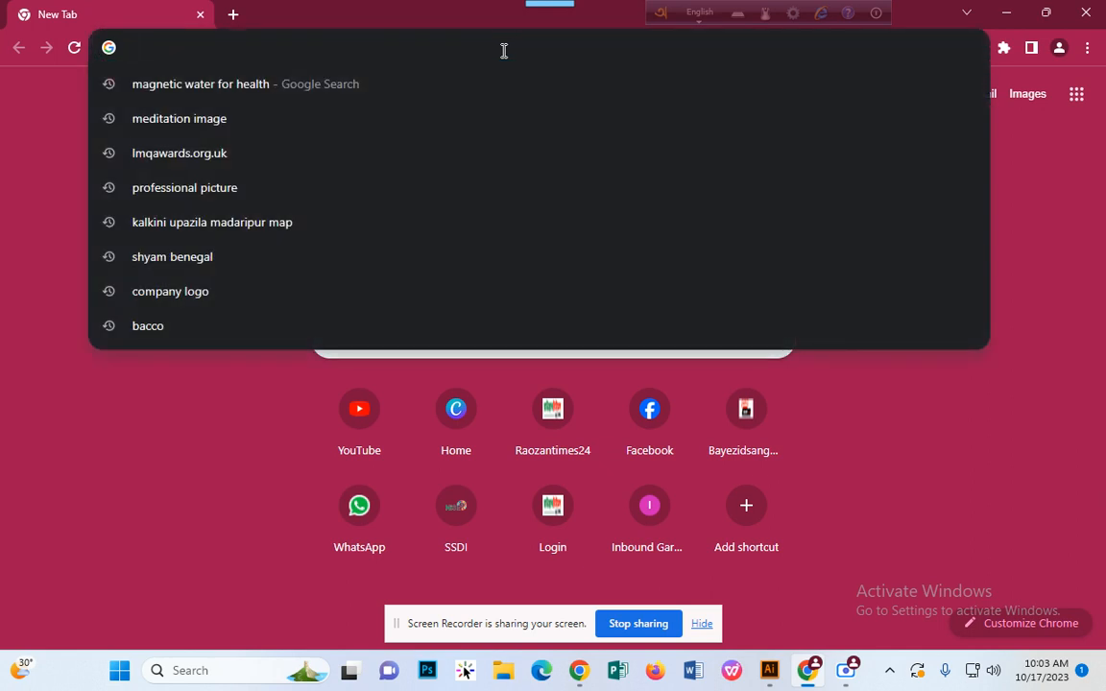
type("logo")
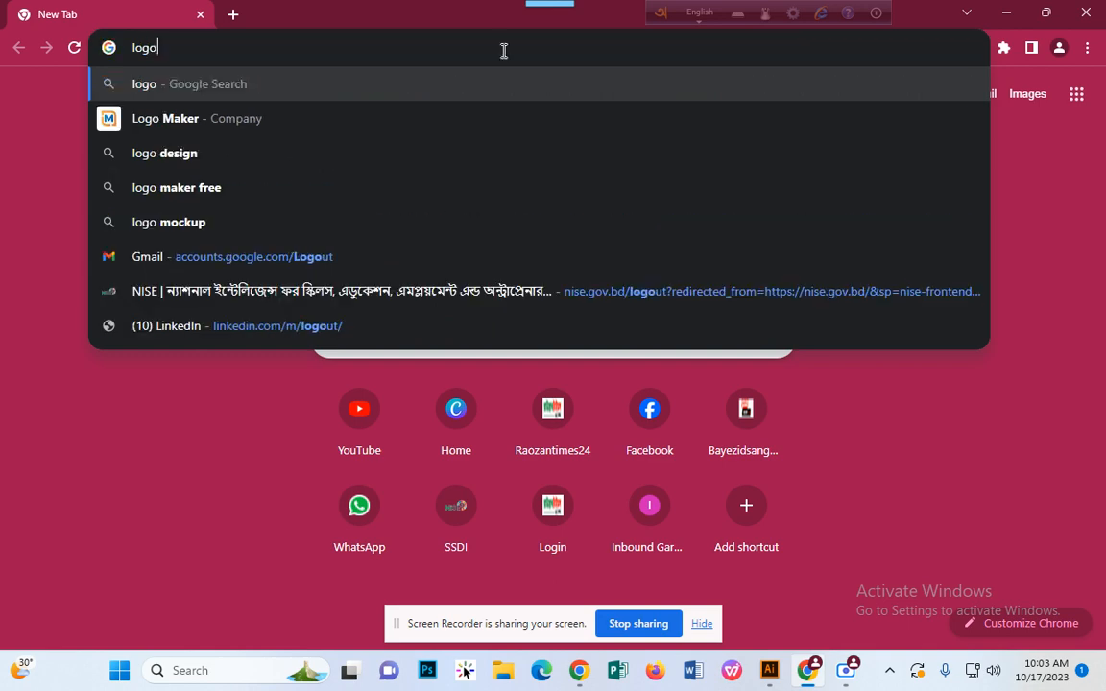
key("Return")
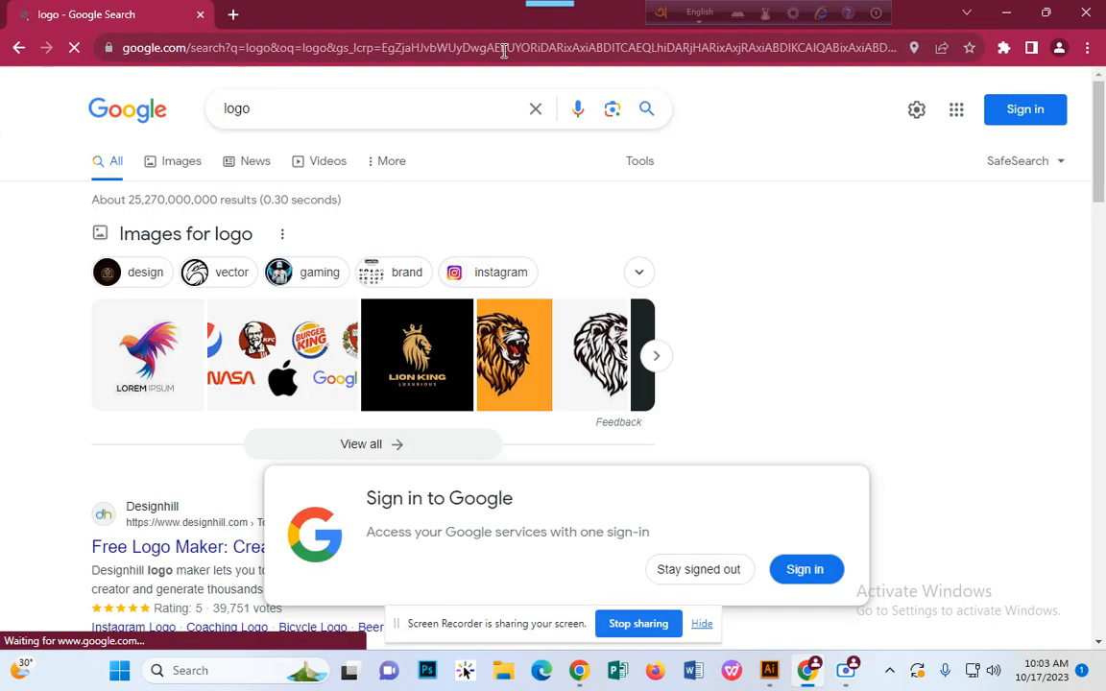
left_click(175, 163)
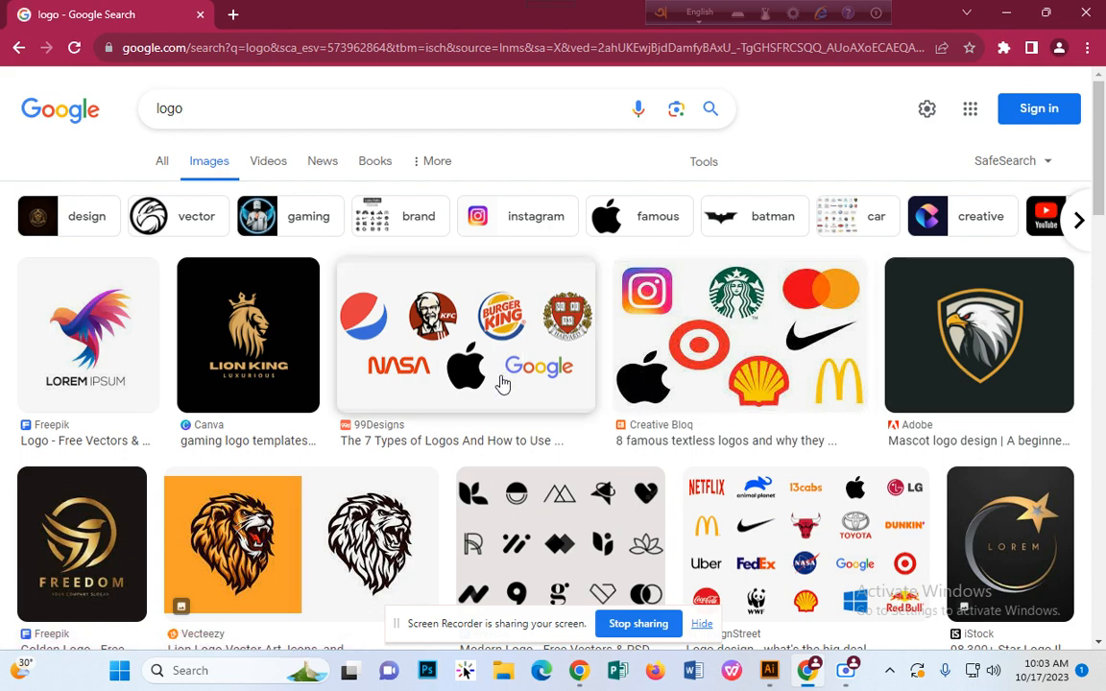
- Browse the logo image results and preview the Medium, Creatopy and Nerd's Magazine collections for a suitable tracing reference
scroll(840, 333, "down", 2)
scroll(840, 333, "down", 3)
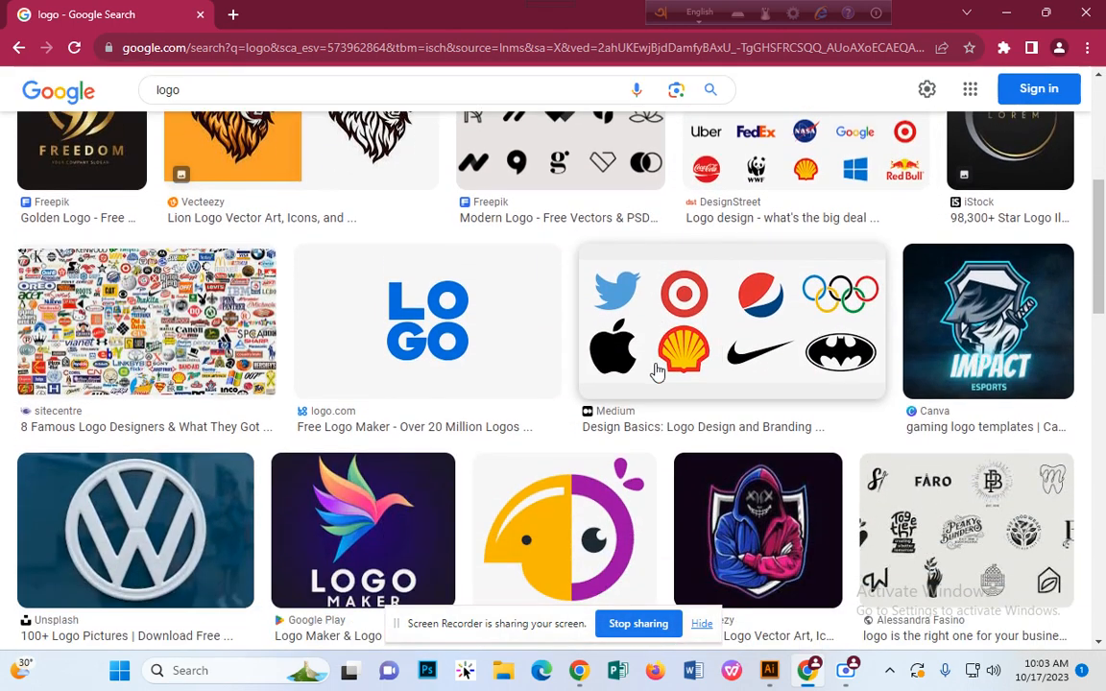
left_click(653, 370)
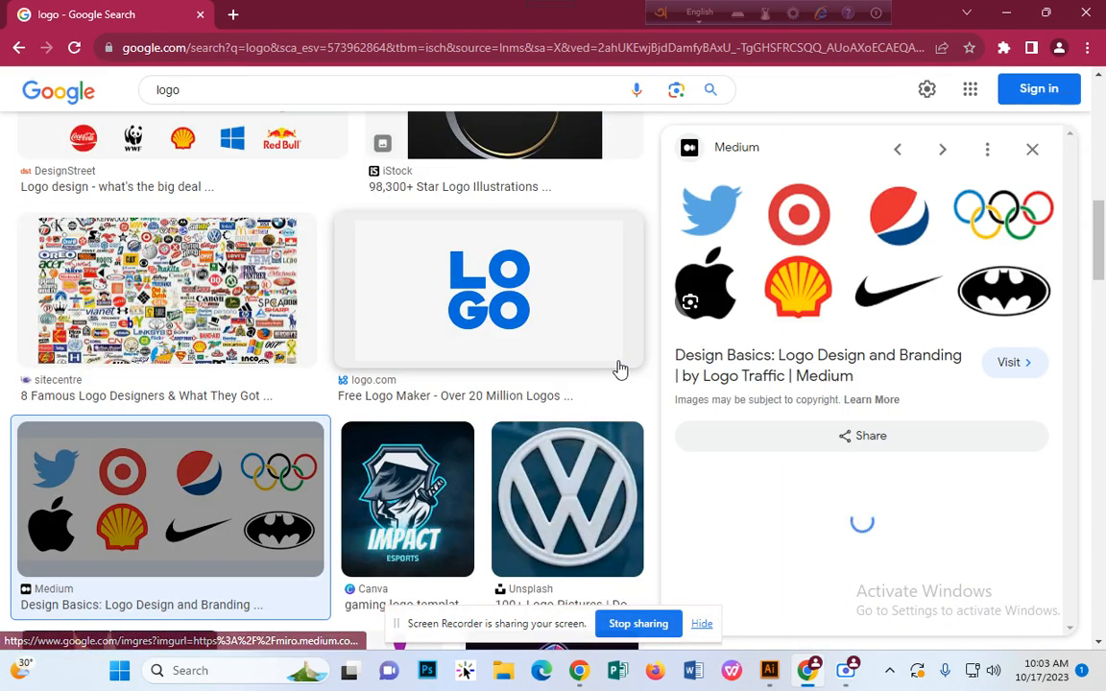
scroll(793, 227, "down", 7)
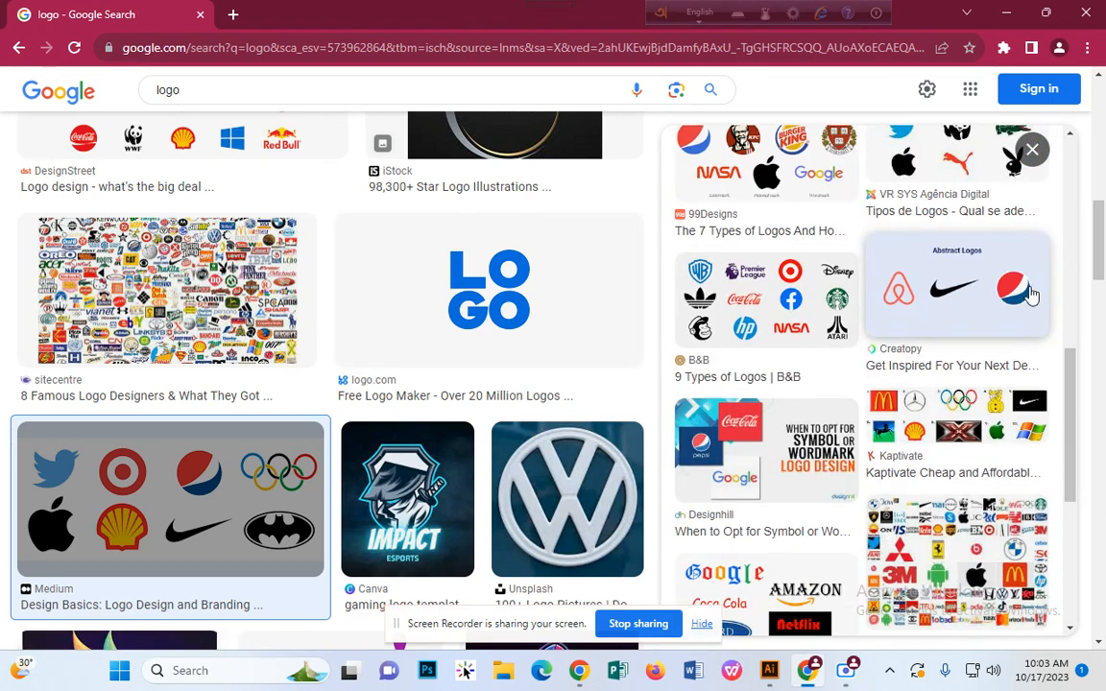
left_click(1027, 293)
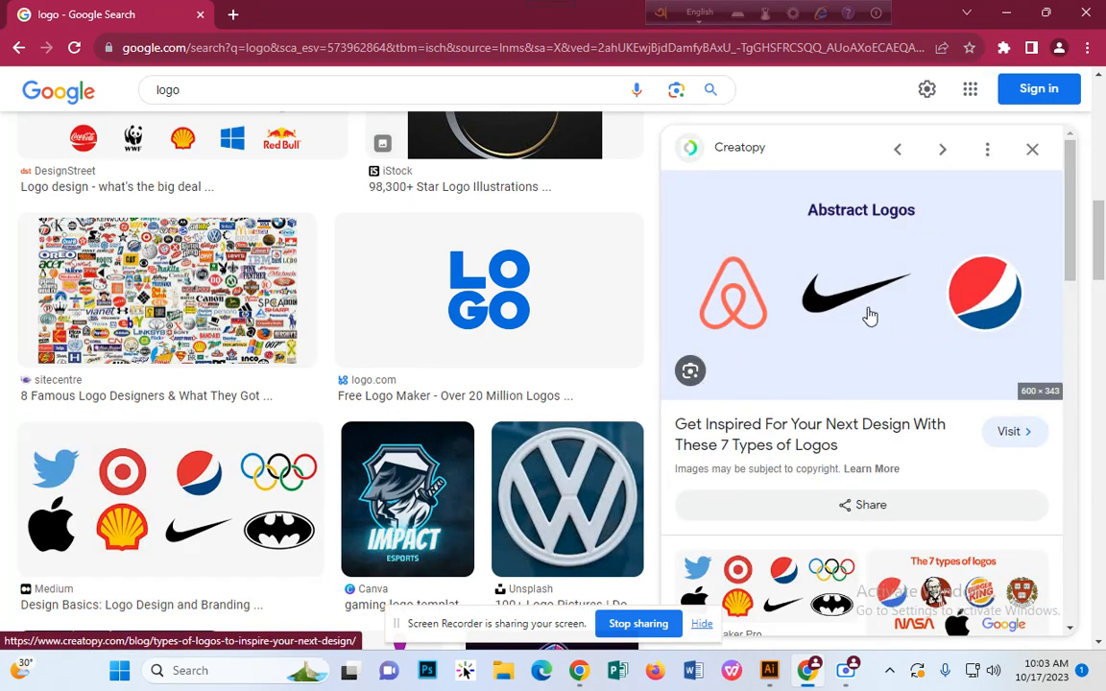
scroll(868, 316, "down", 1)
scroll(869, 315, "down", 3)
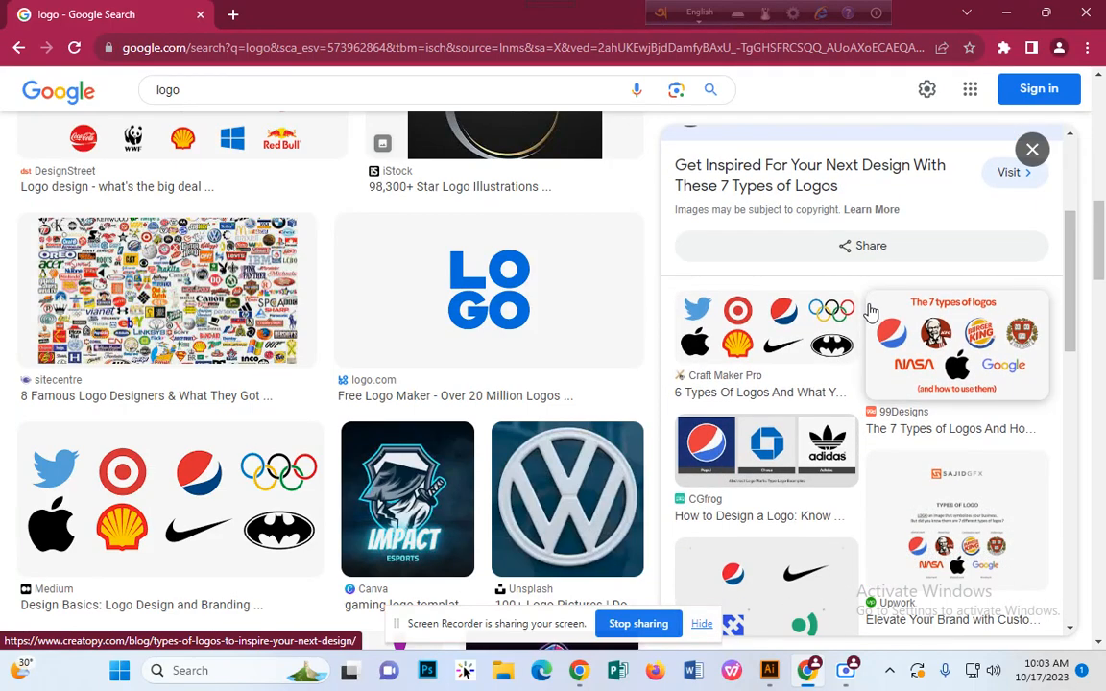
scroll(870, 312, "down", 8)
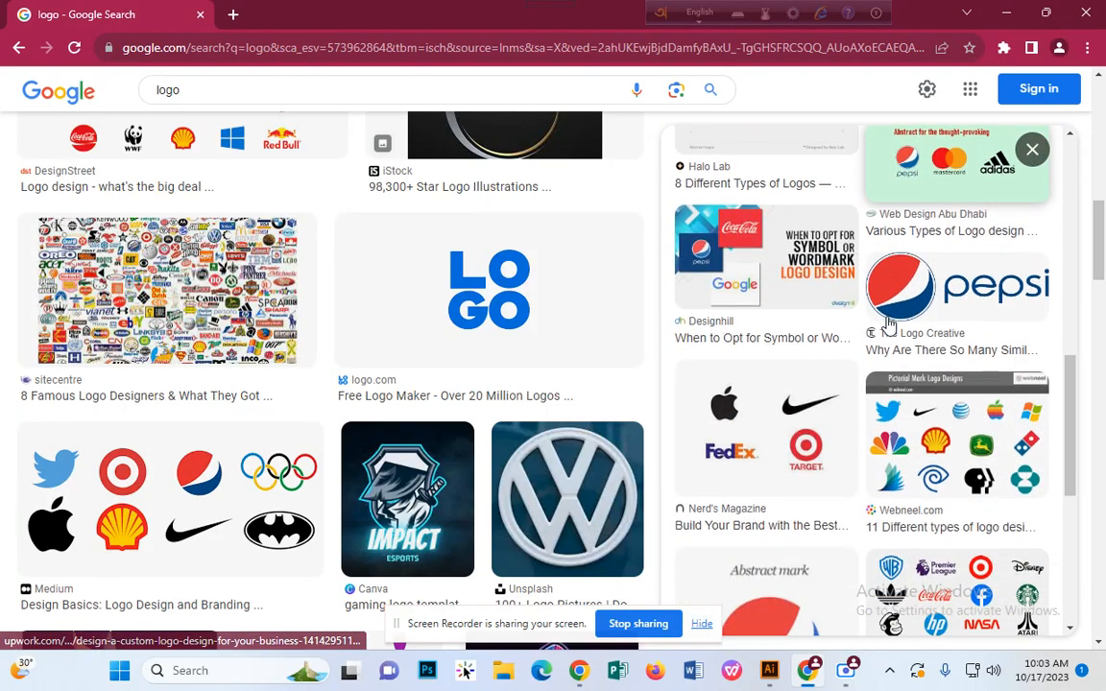
left_click(807, 320)
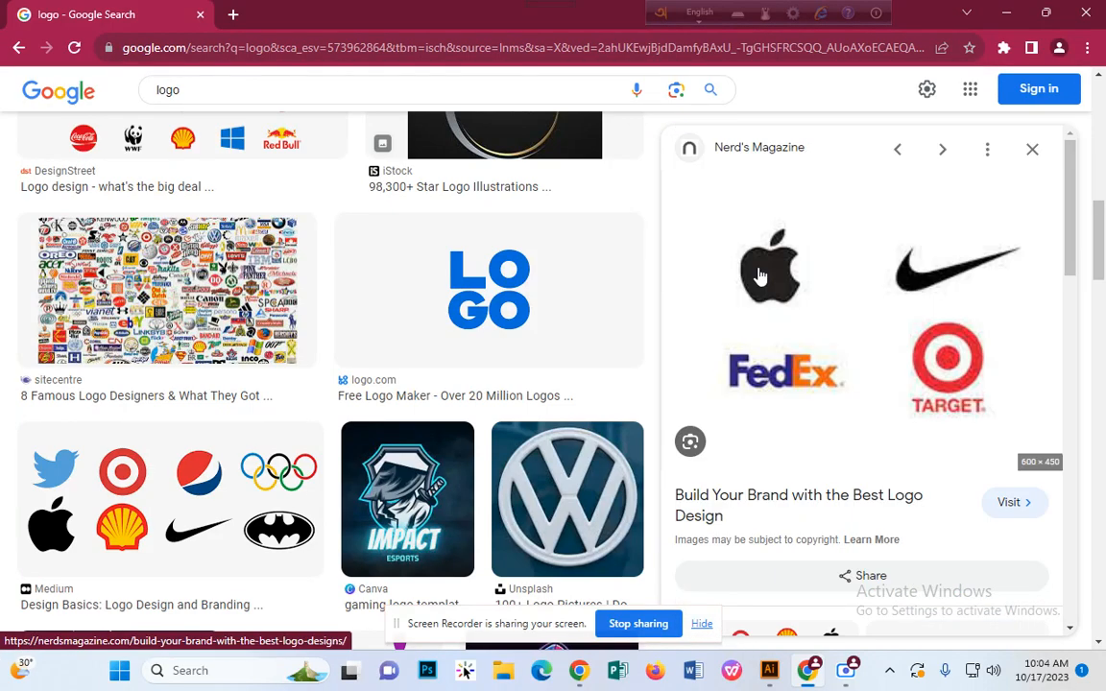
scroll(813, 327, "down", 5)
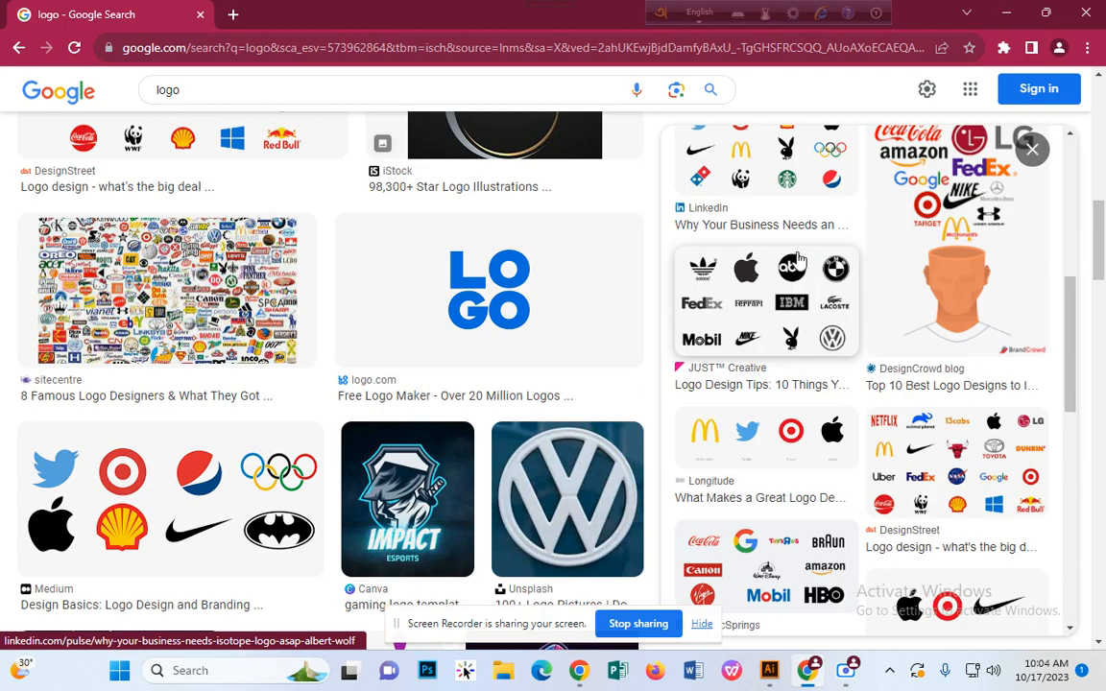
- Open the Longitude image showing the McDonald's, Twitter, Target and Apple logos and copy it
left_click(838, 444)
right_click(870, 245)
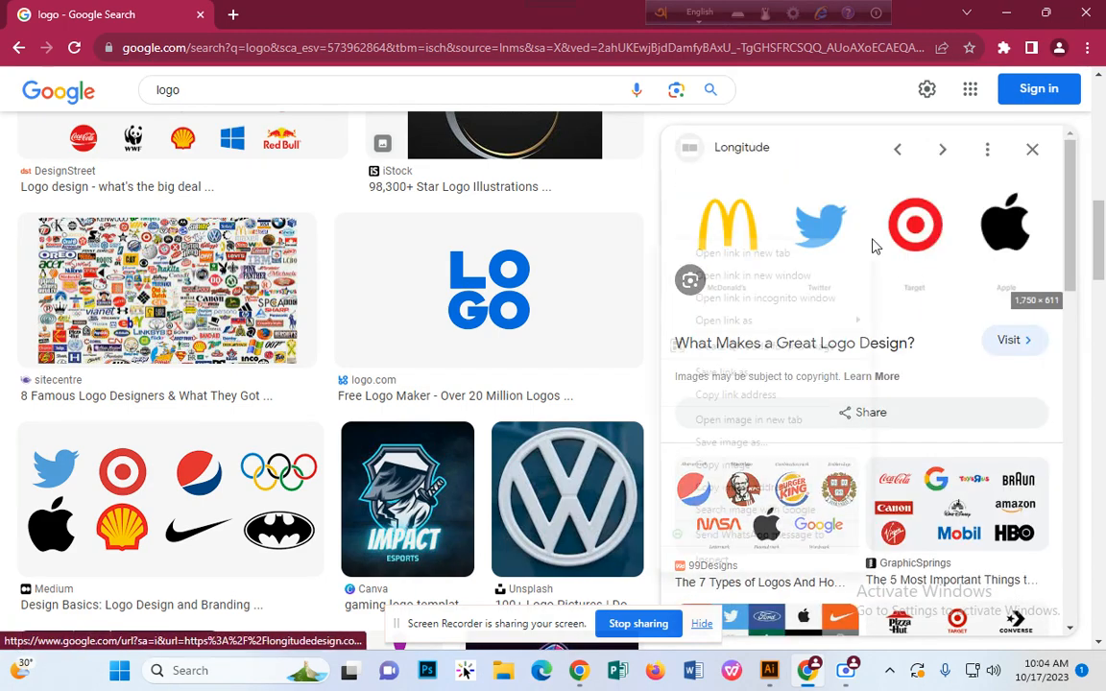
left_click(740, 466)
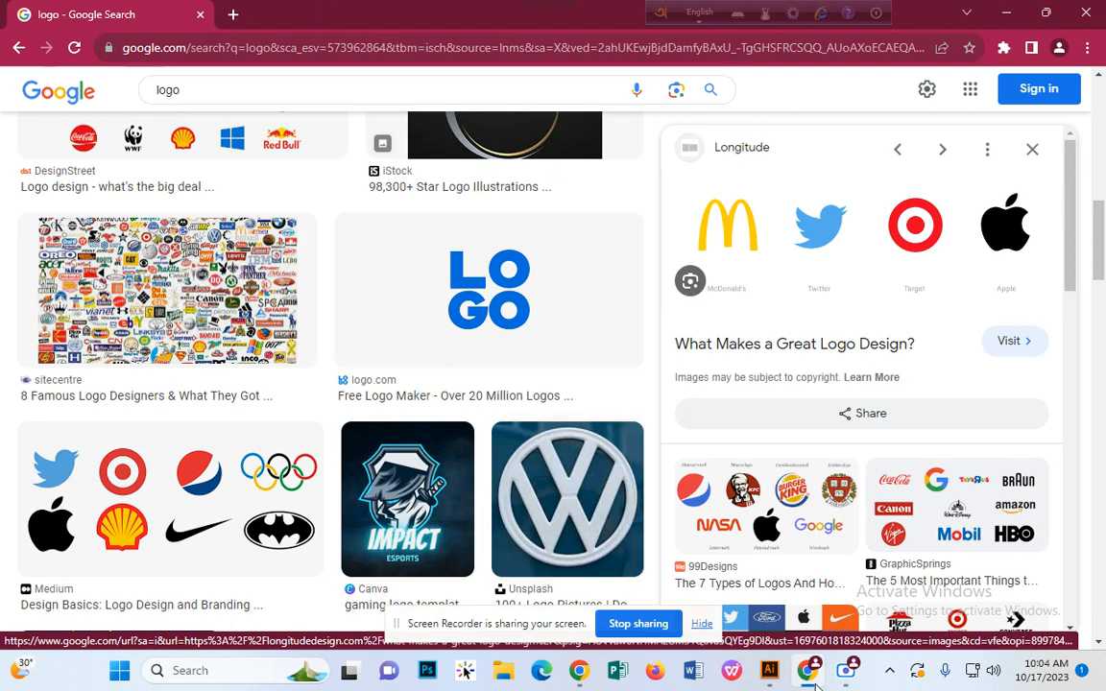
- Switch back to Illustrator, create a new 1000 x 1000 px document, paste the copied logo image into it and deselect it
mouse_move(814, 672)
left_click(769, 670)
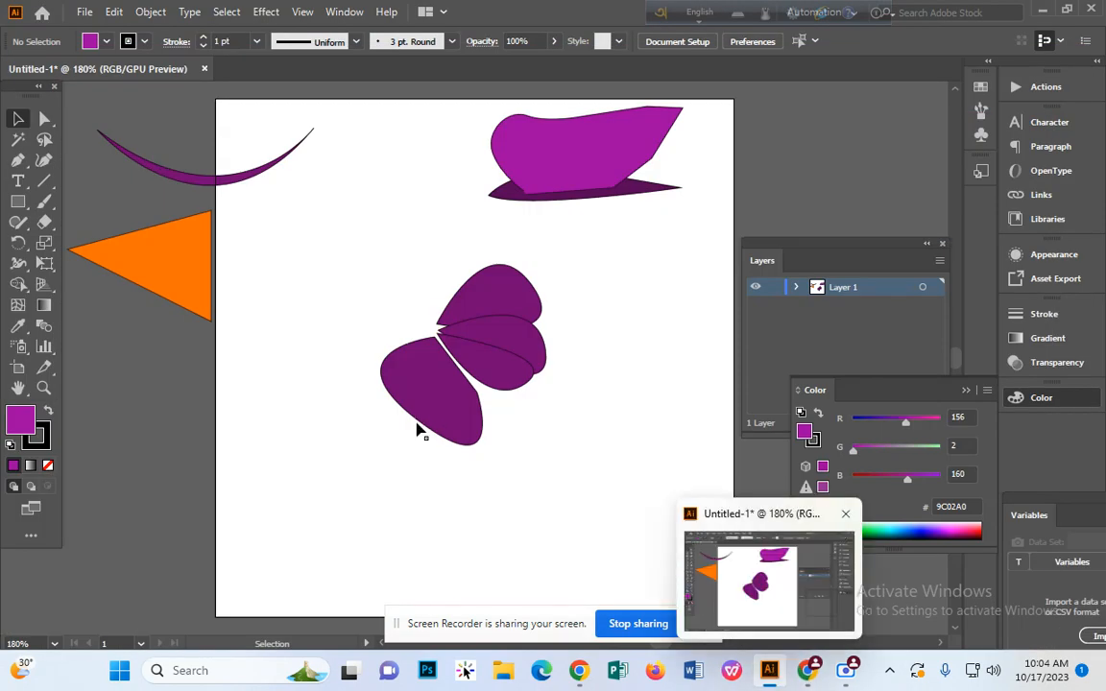
left_click(84, 12)
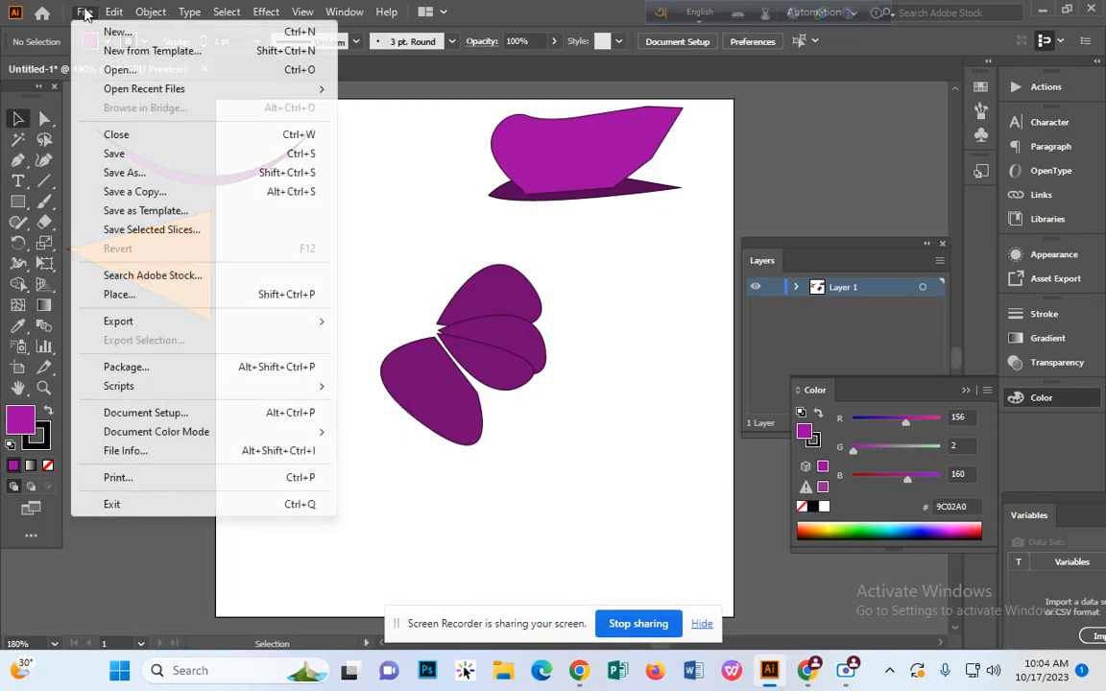
left_click(94, 33)
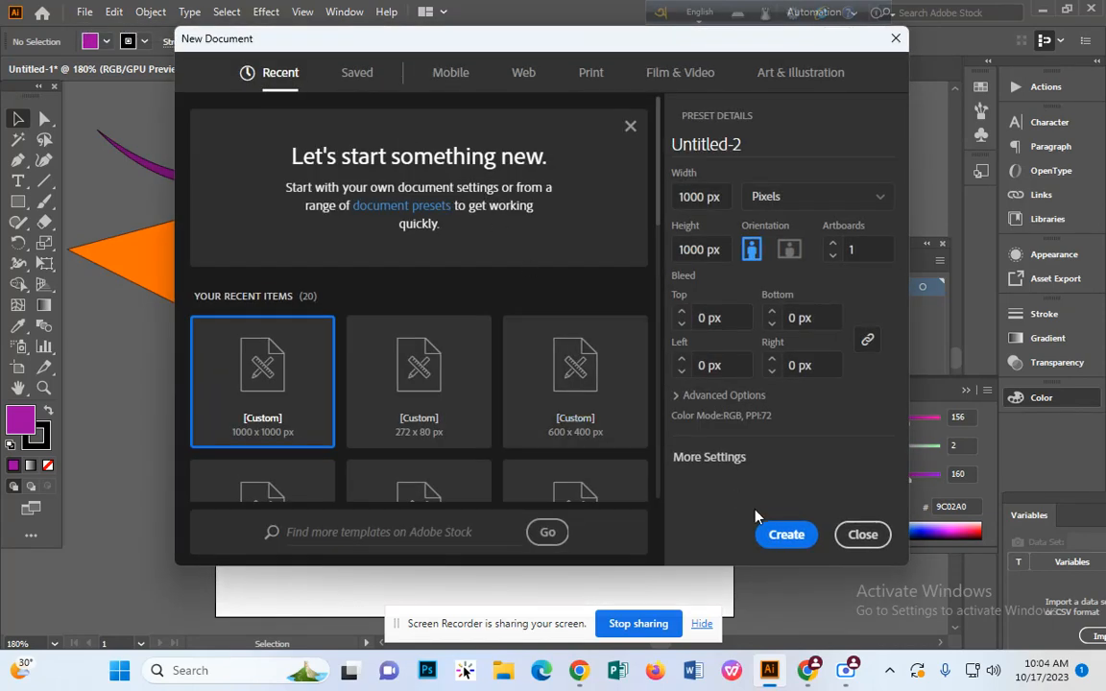
left_click(783, 535)
key("ctrl+v")
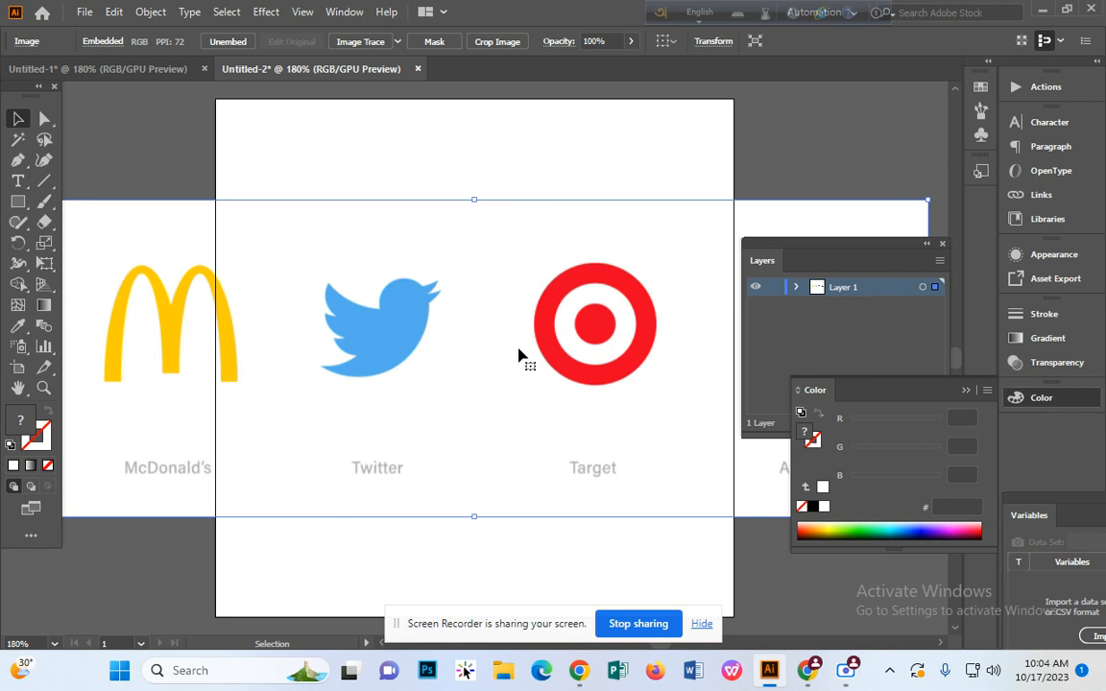
left_click(940, 643)
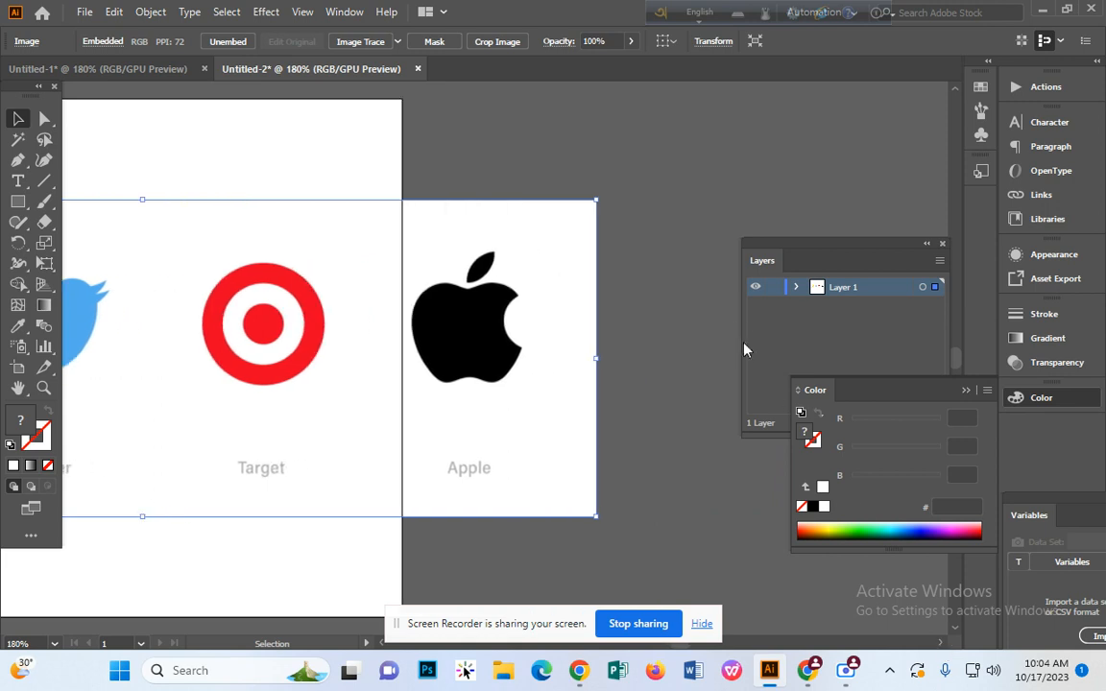
left_click(503, 158)
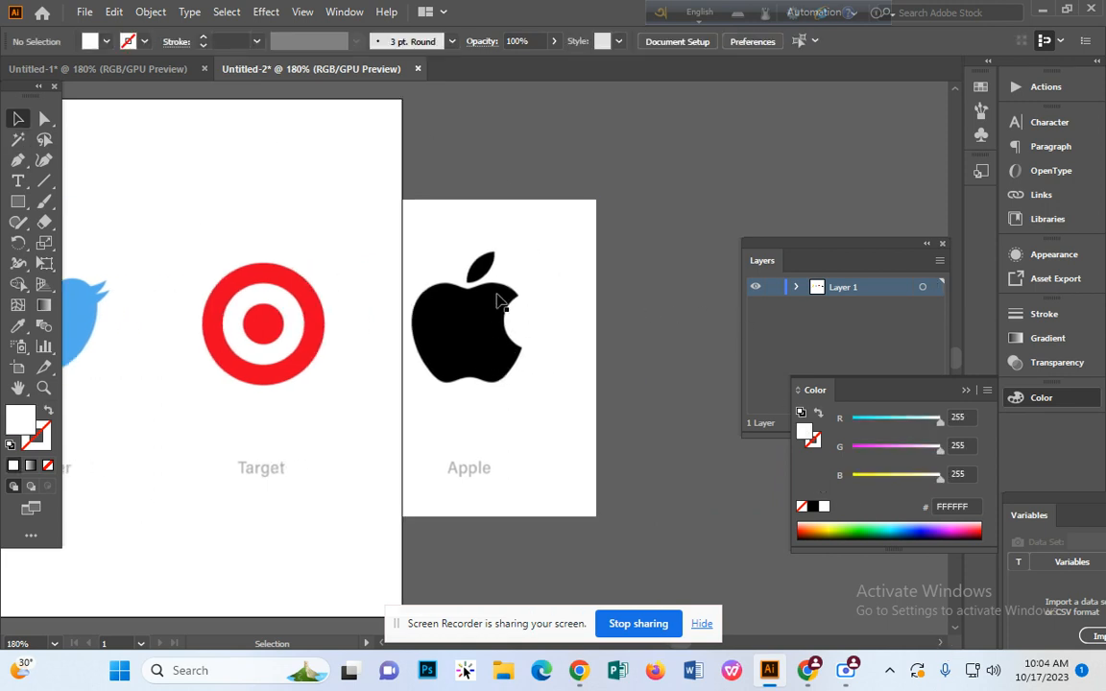
- Start a Pen tool path at the upper tip of the apple's bite and curve the first segment along the upper-right edge
key("ctrl+plus")
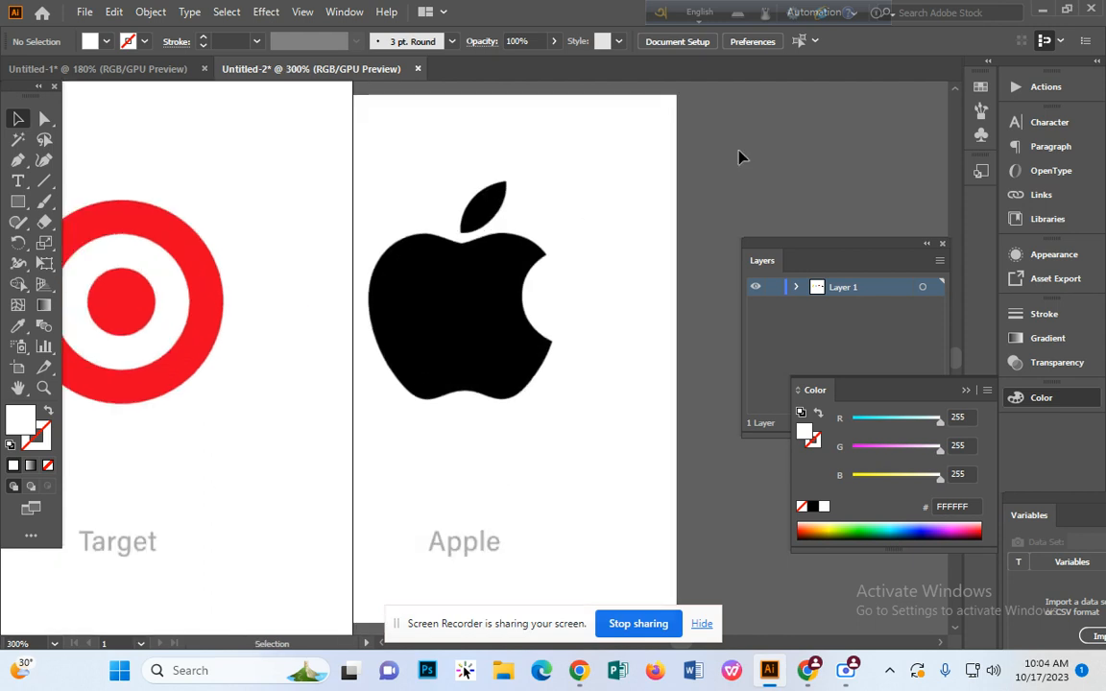
left_click(19, 159)
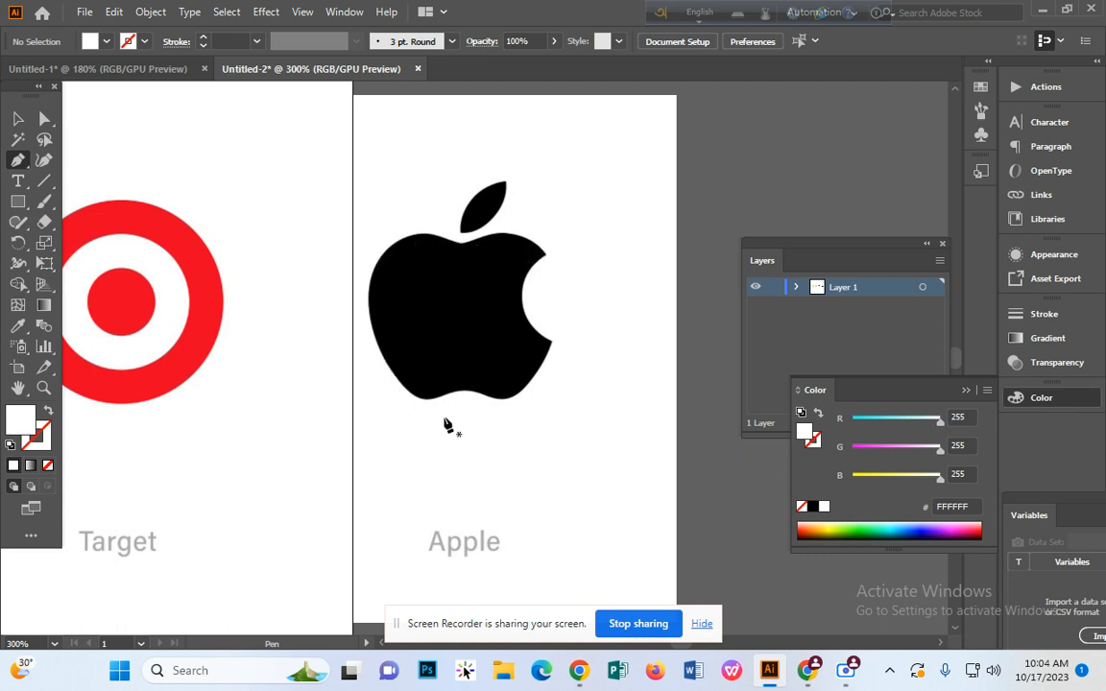
scroll(474, 439, "up", 3)
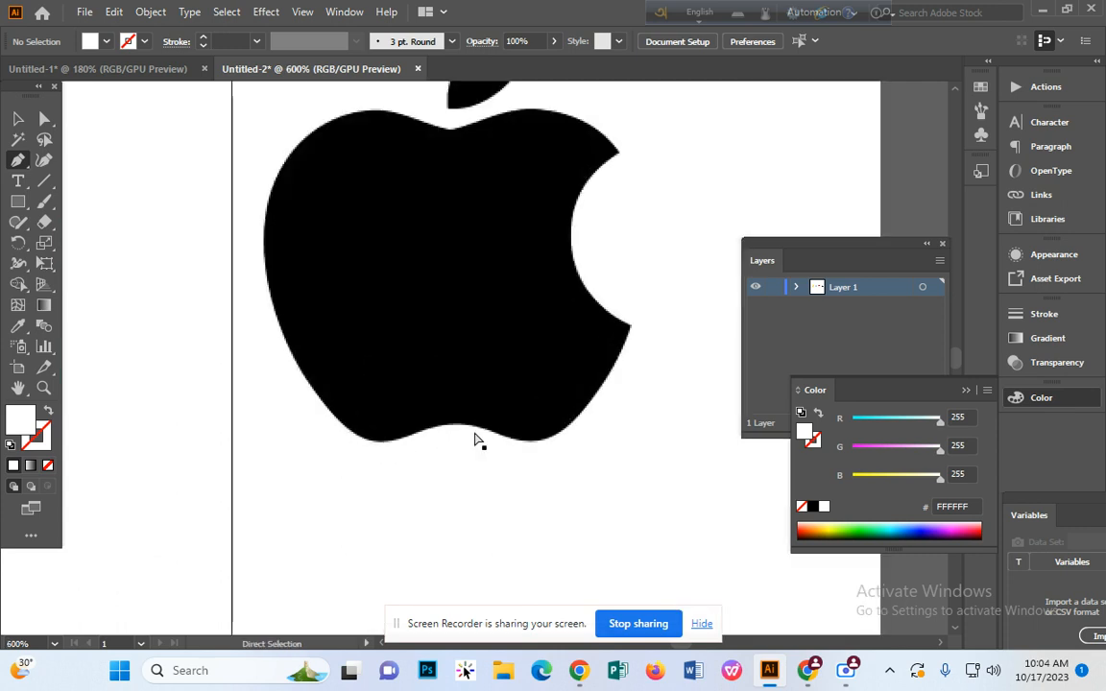
scroll(474, 439, "up", 3)
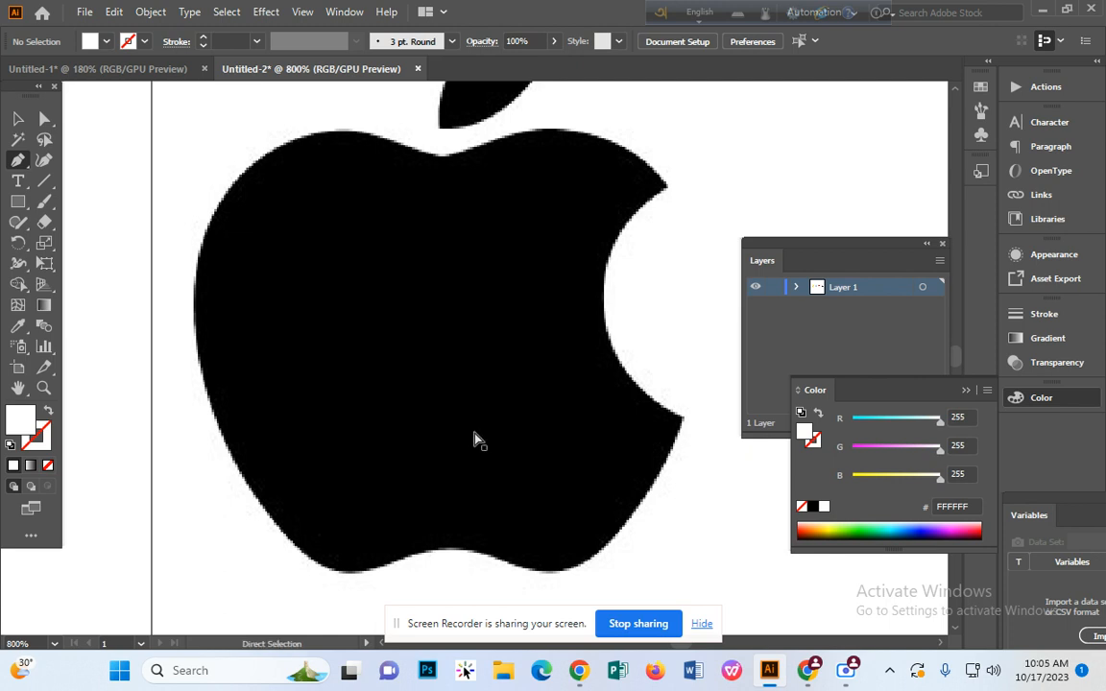
key("ctrl+plus")
key("ctrl+minus")
key("ctrl+minus")
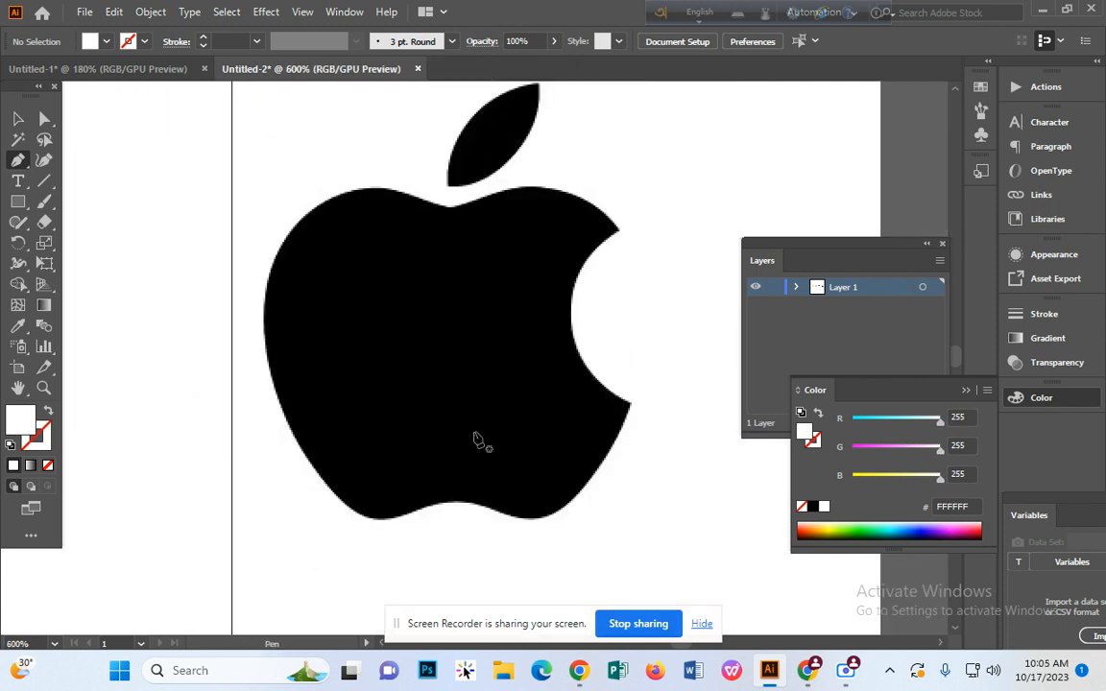
key("ctrl+plus")
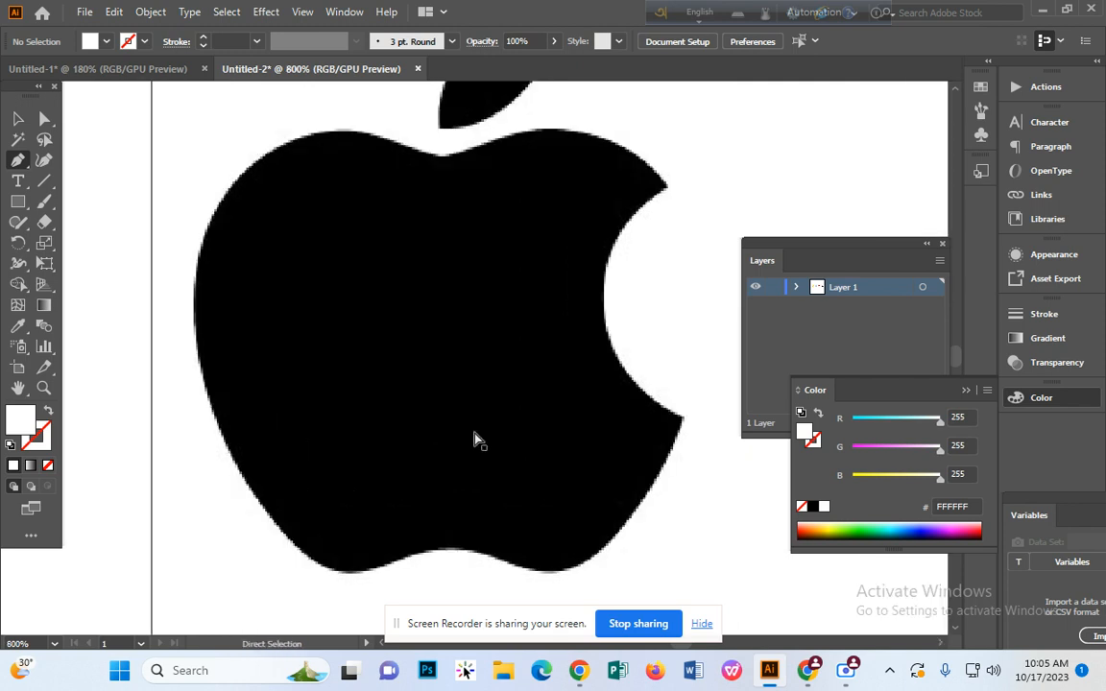
key("ctrl+minus")
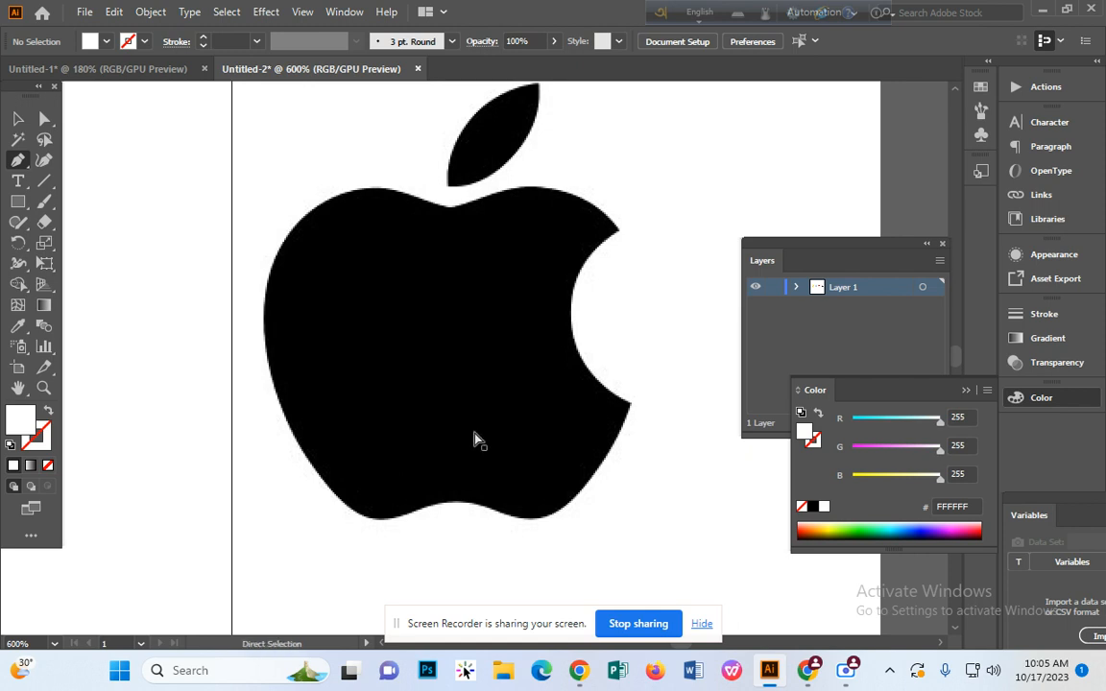
key("ctrl+plus")
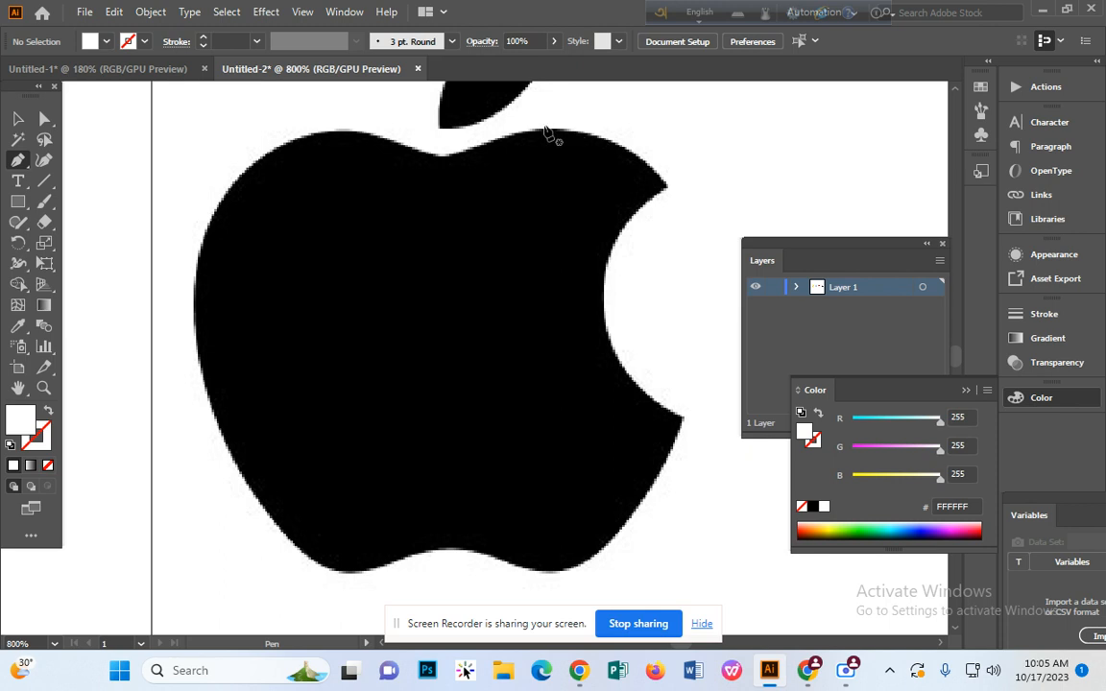
left_click(666, 187)
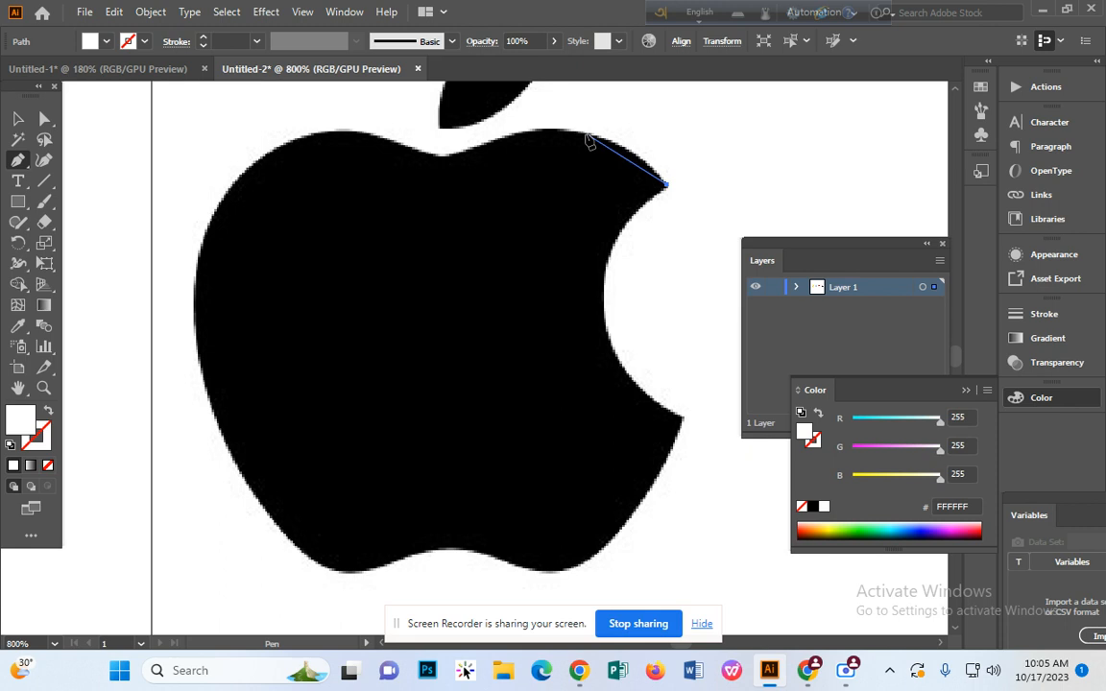
key("ctrl+equal")
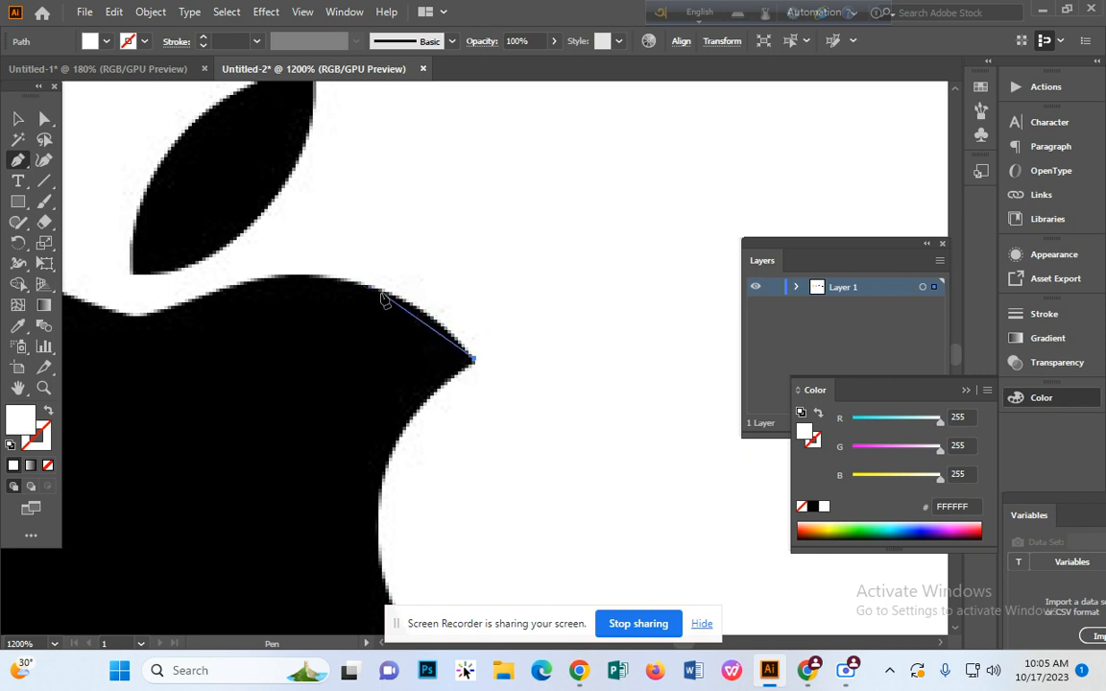
left_click(349, 288)
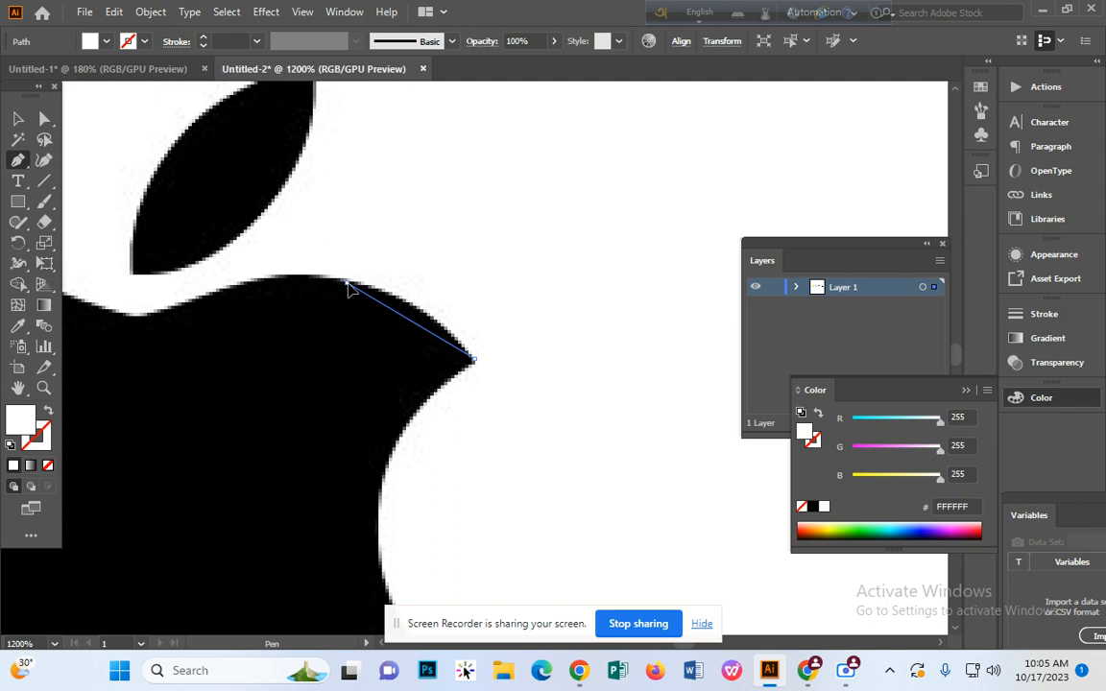
left_click_drag(350, 287, 256, 261)
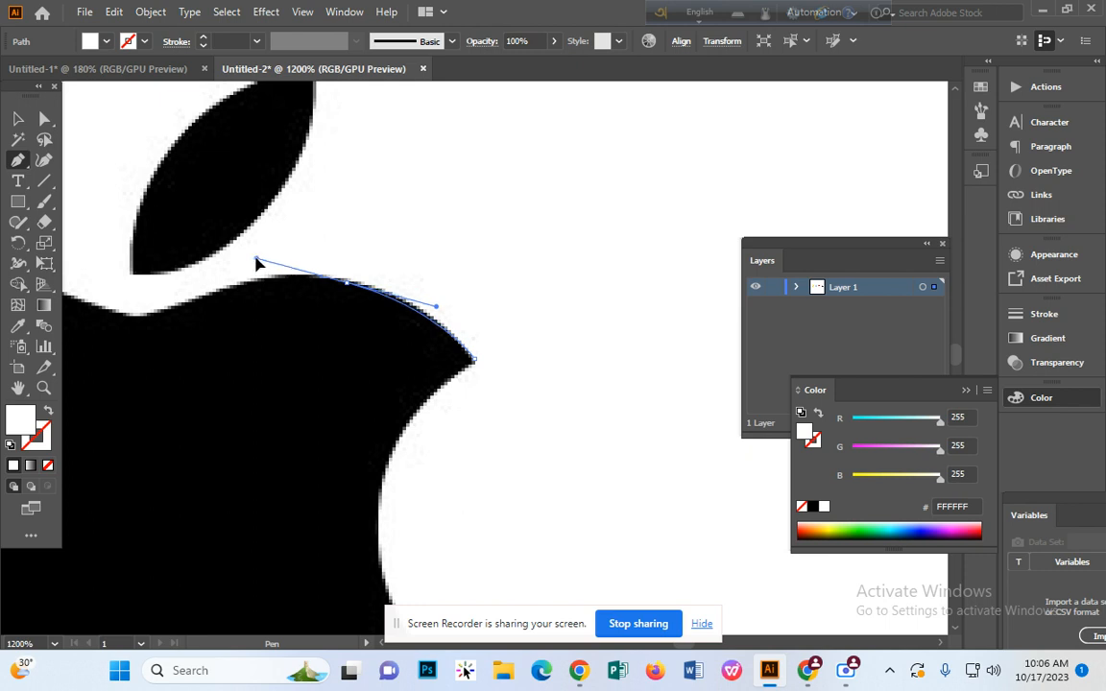
left_click_drag(256, 262, 256, 261)
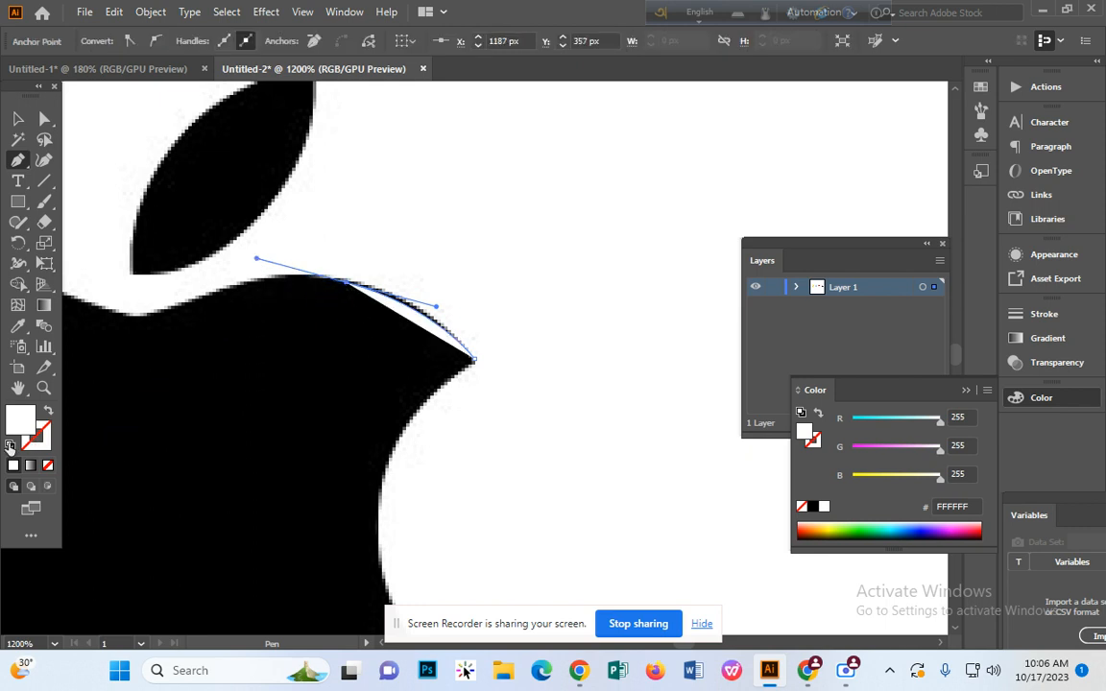
- Give the traced path no fill and a bright magenta stroke, F206FF
left_click(11, 444)
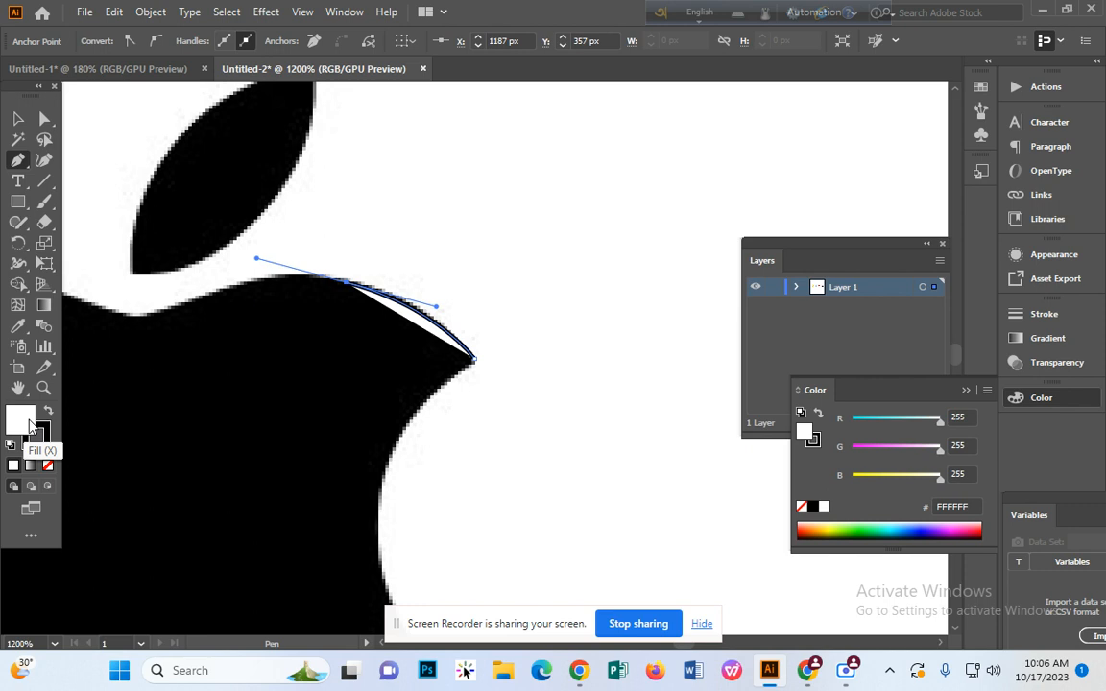
left_click(48, 466)
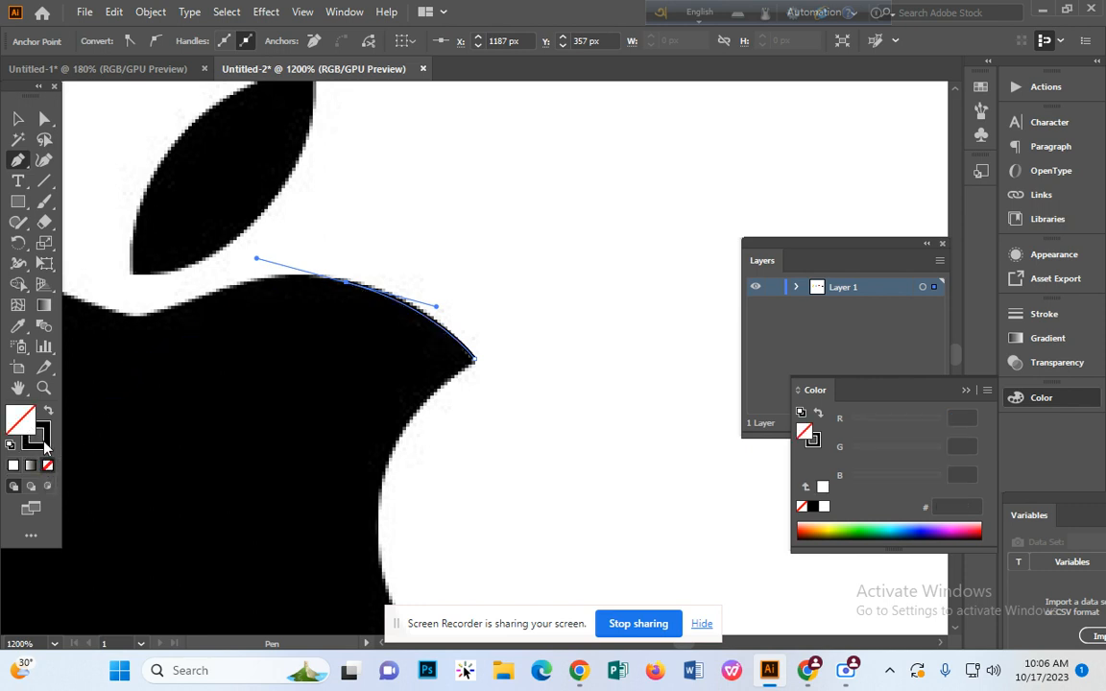
left_click(43, 443)
double_click(43, 440)
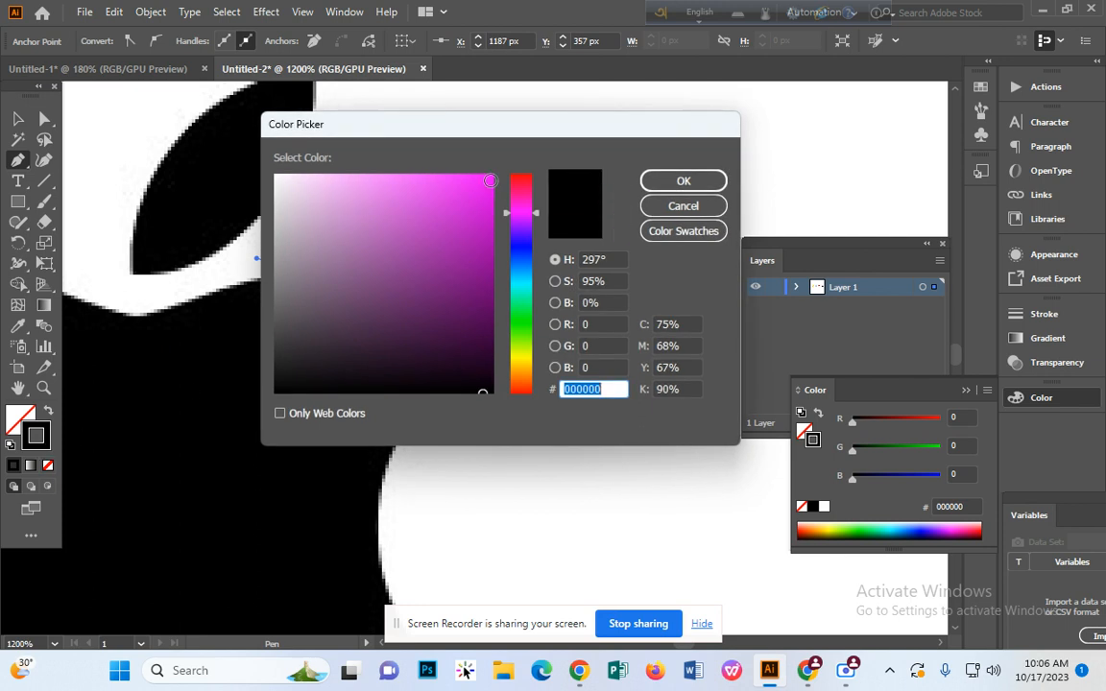
left_click(490, 174)
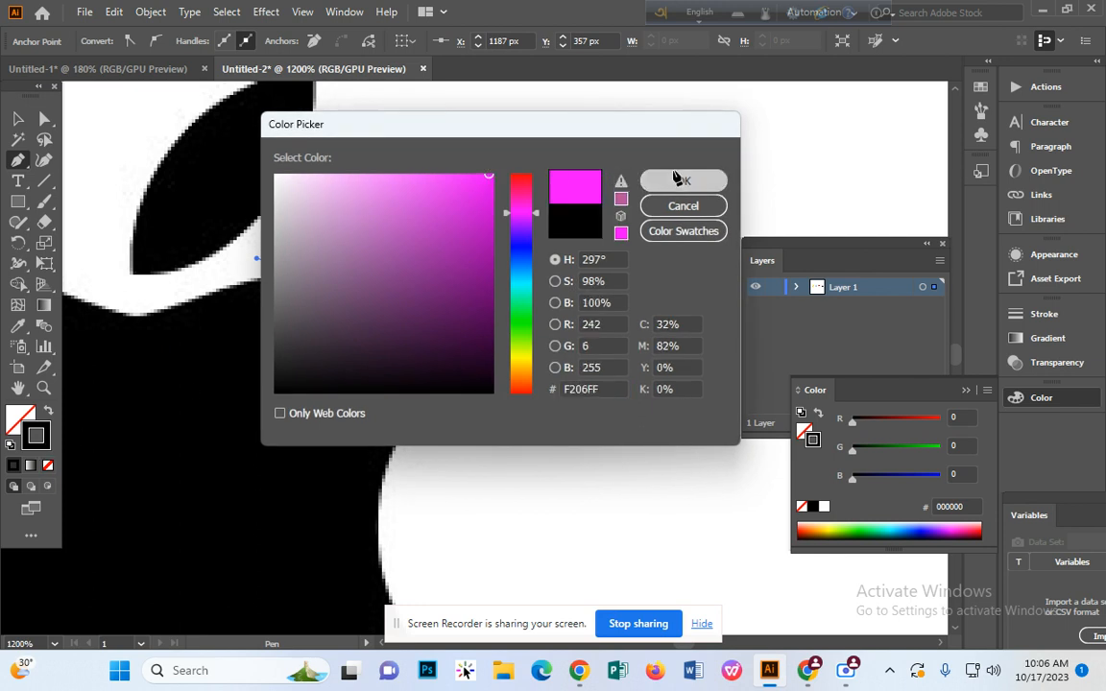
left_click(679, 181)
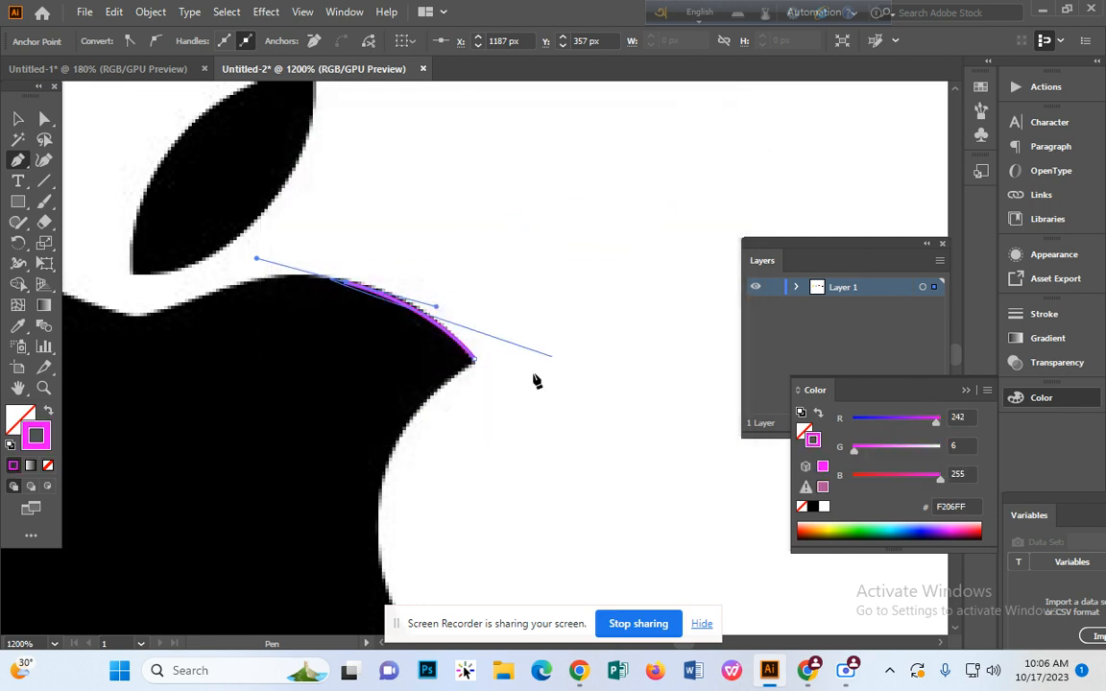
- Continue the path with a curve over the apple's right lobe towards the top dip, removing the outgoing handles at both anchors
left_click(346, 284)
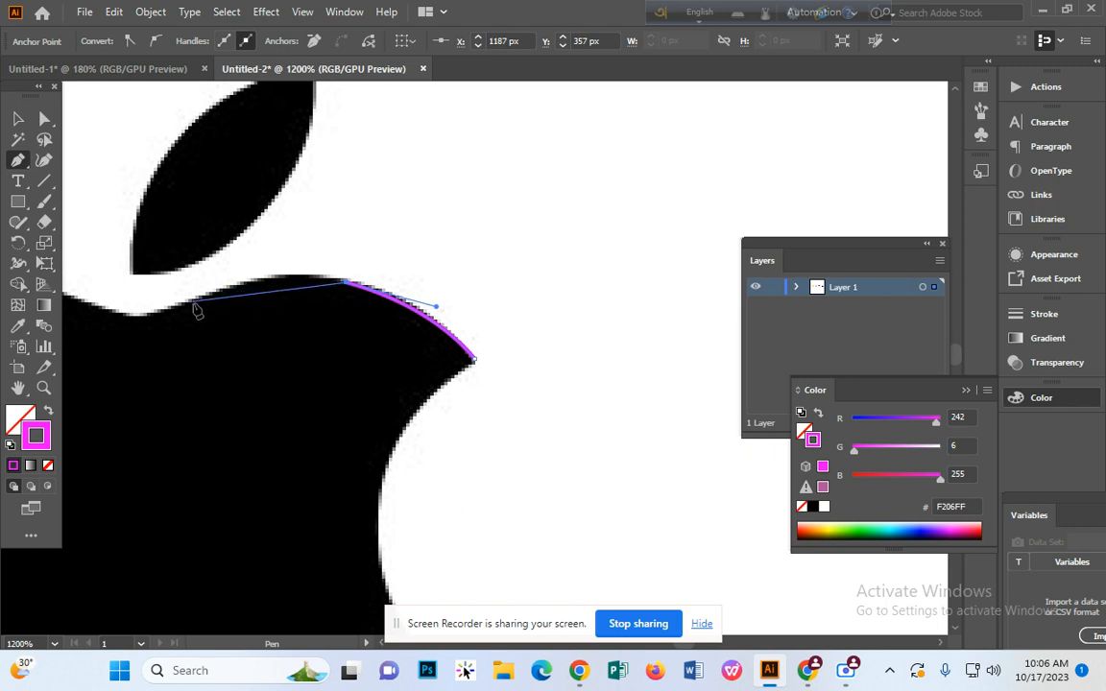
mouse_move(192, 303)
left_mouse_down()
mouse_move(147, 336)
mouse_move(120, 337)
left_mouse_up()
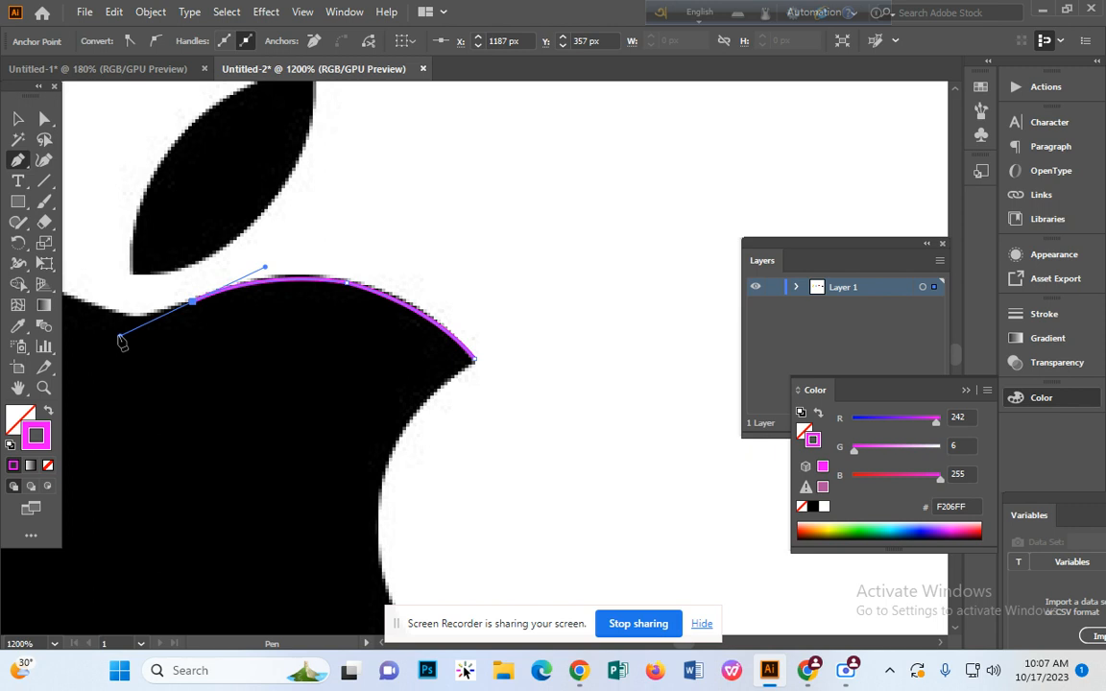
left_click(193, 306)
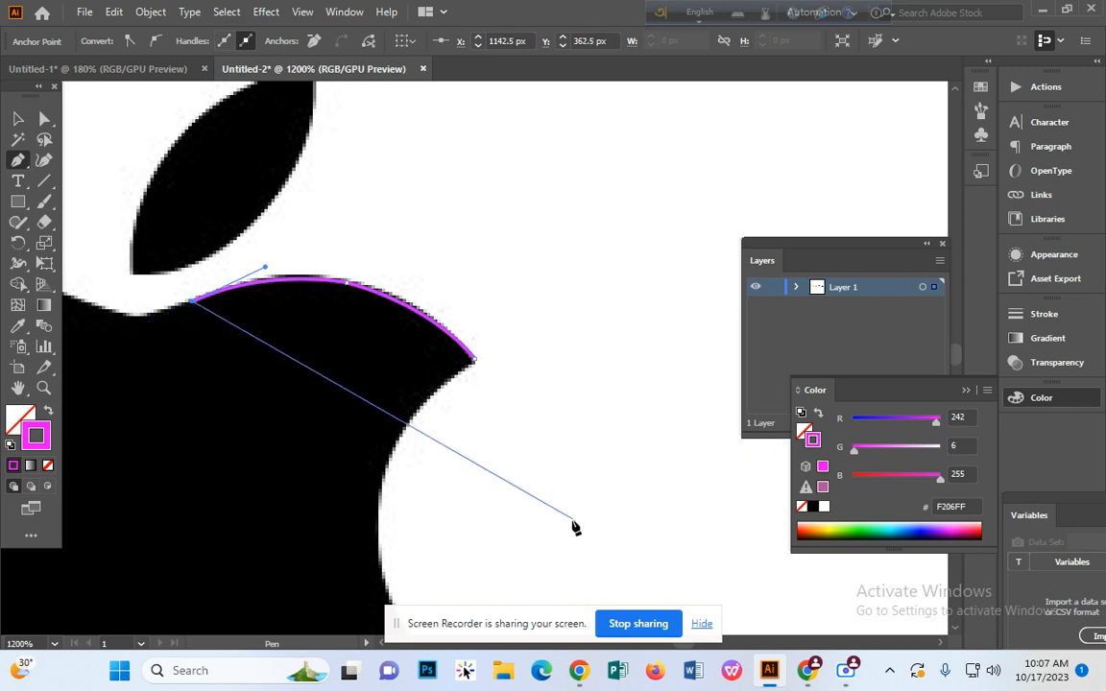
- Trace the dip at the apple's top centre with a fitted curve and remove the new anchor's outgoing handle
scroll(374, 645, "left", 5)
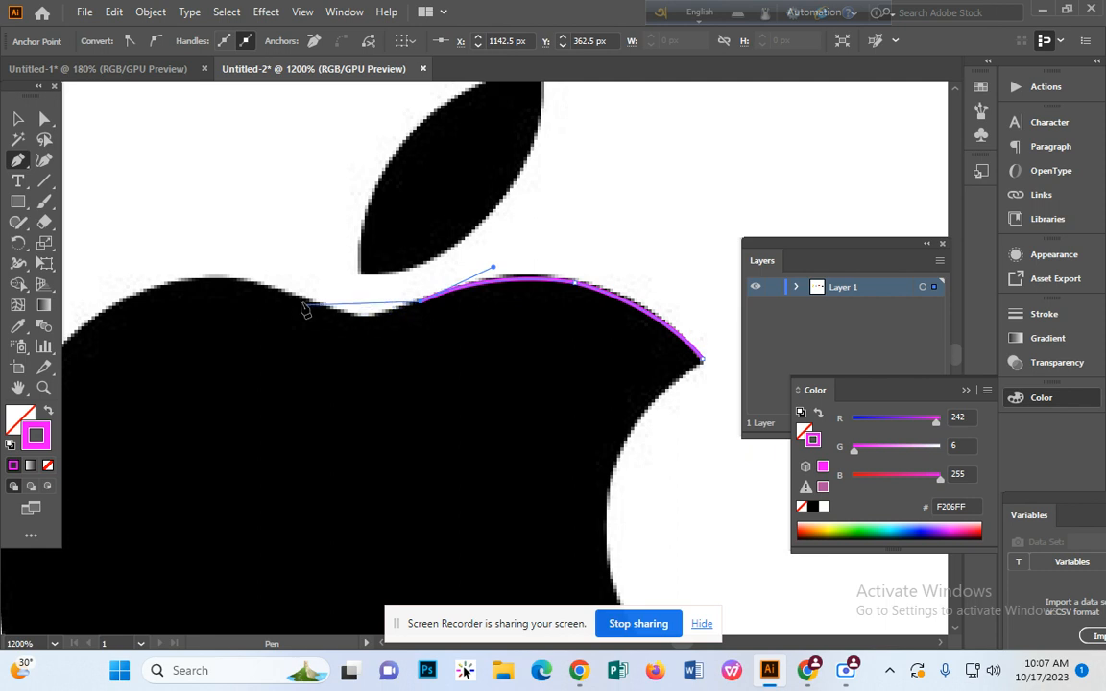
left_click_drag(291, 299, 227, 250)
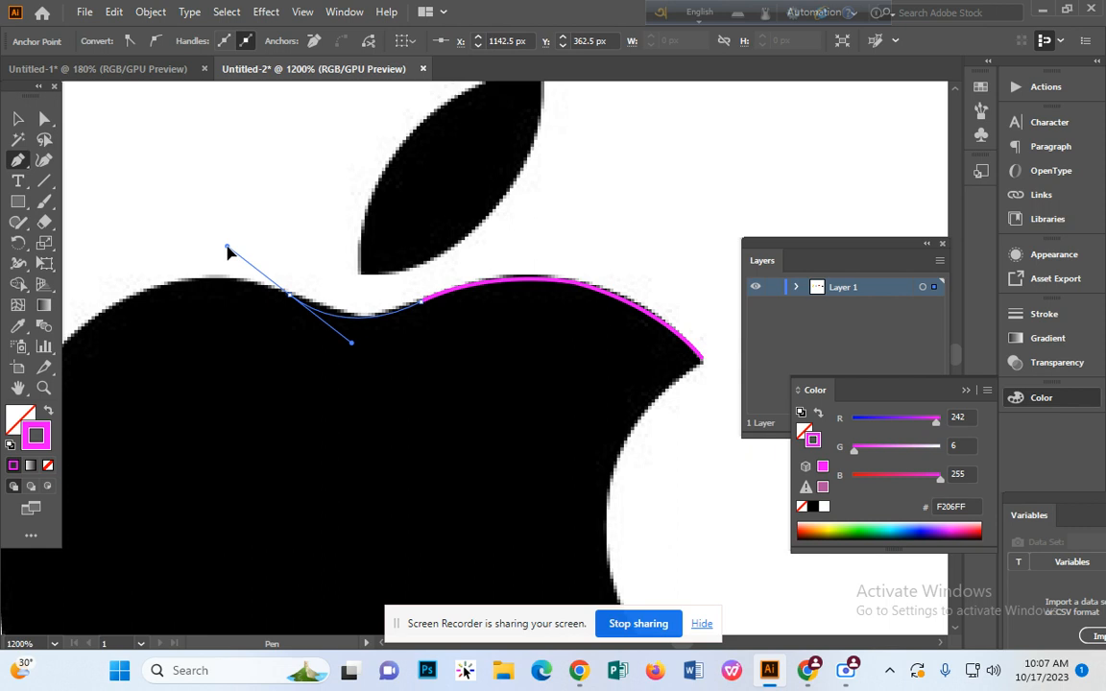
mouse_move(228, 251)
left_mouse_down()
mouse_move(201, 266)
mouse_move(219, 268)
mouse_move(237, 246)
mouse_move(217, 251)
left_mouse_up()
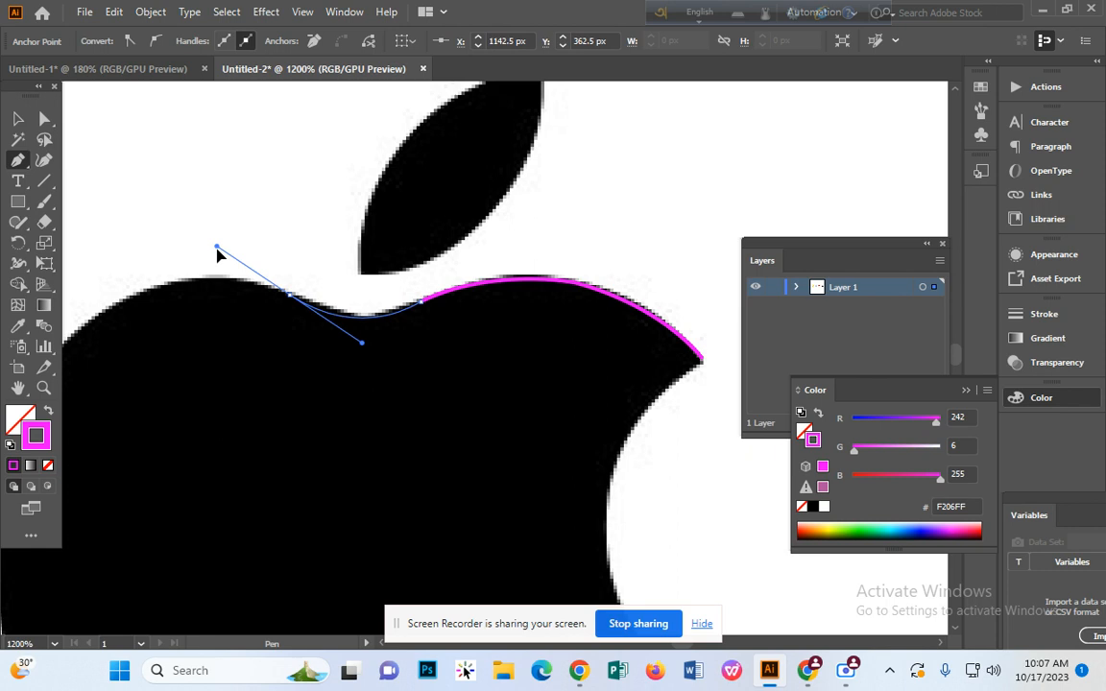
left_click_drag(219, 254, 221, 254)
left_click_drag(220, 254, 222, 249)
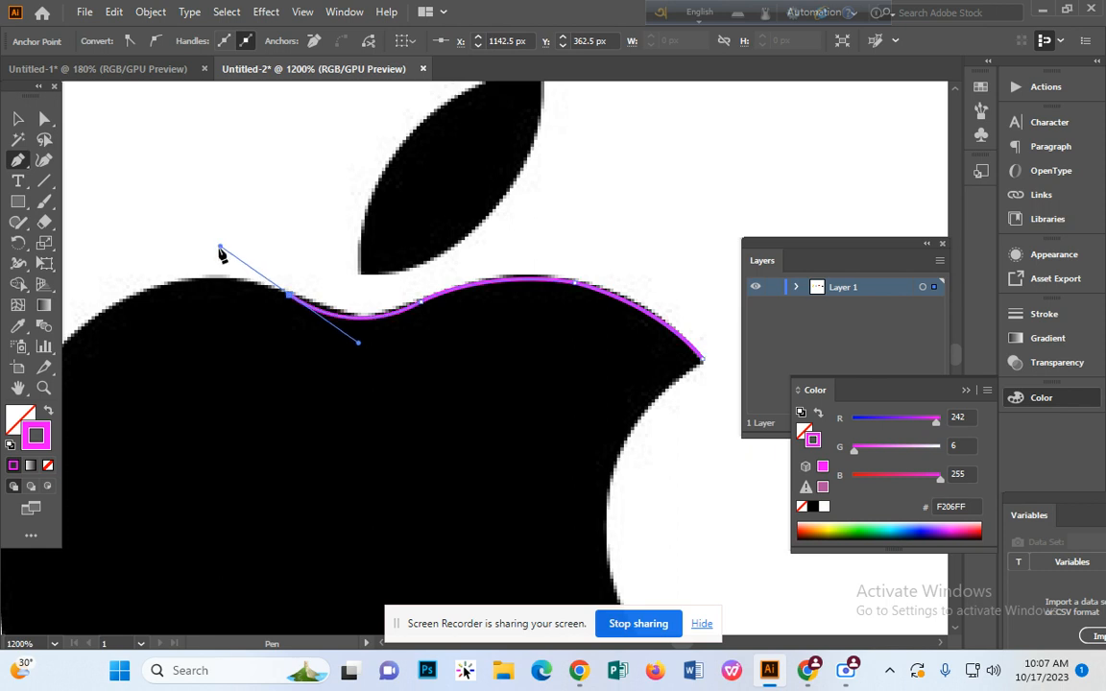
left_click(289, 296)
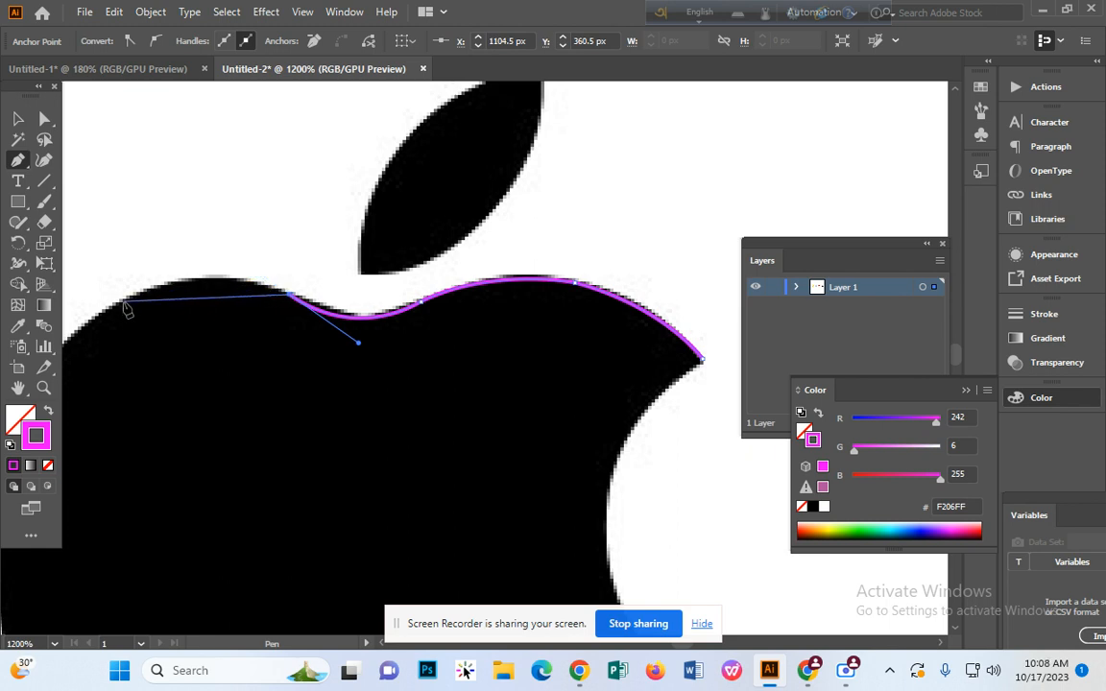
- Trace the top of the apple's left lobe with a curved segment and remove its end anchor's outgoing handle
left_click_drag(123, 301, 30, 352)
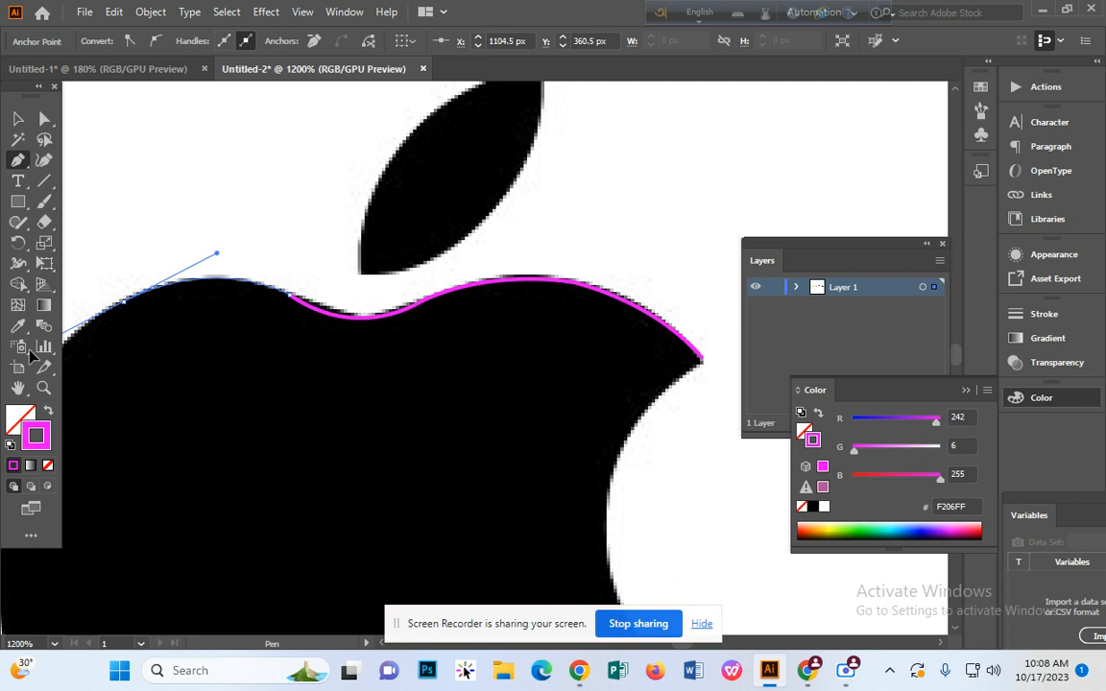
left_click_drag(29, 354, 29, 353)
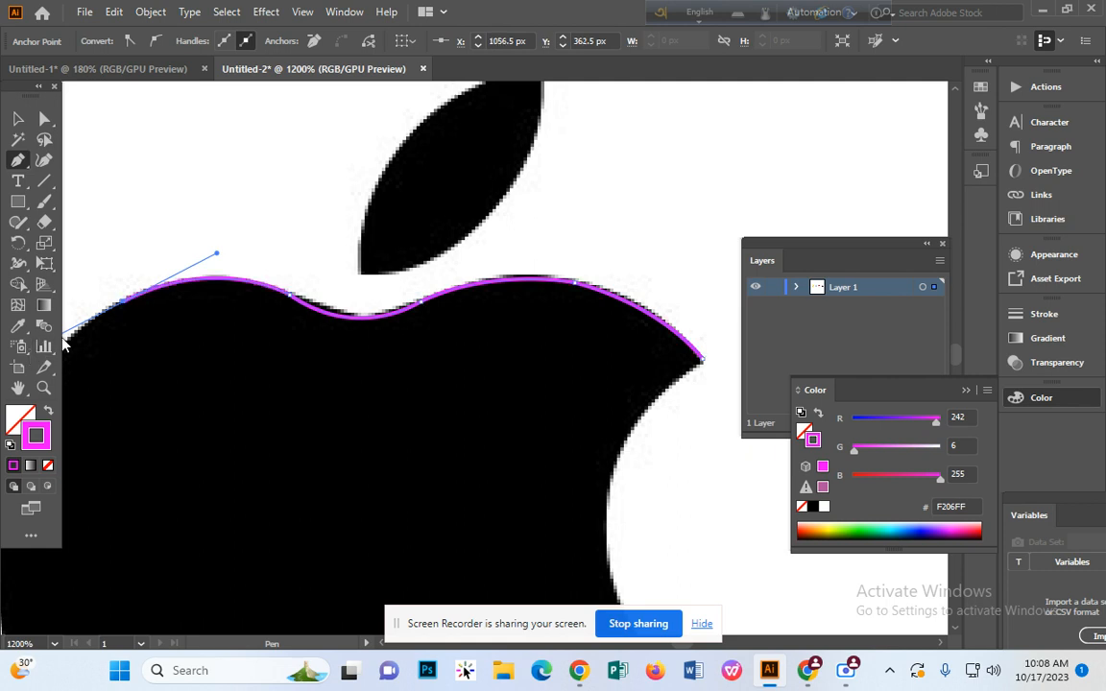
left_click(124, 302)
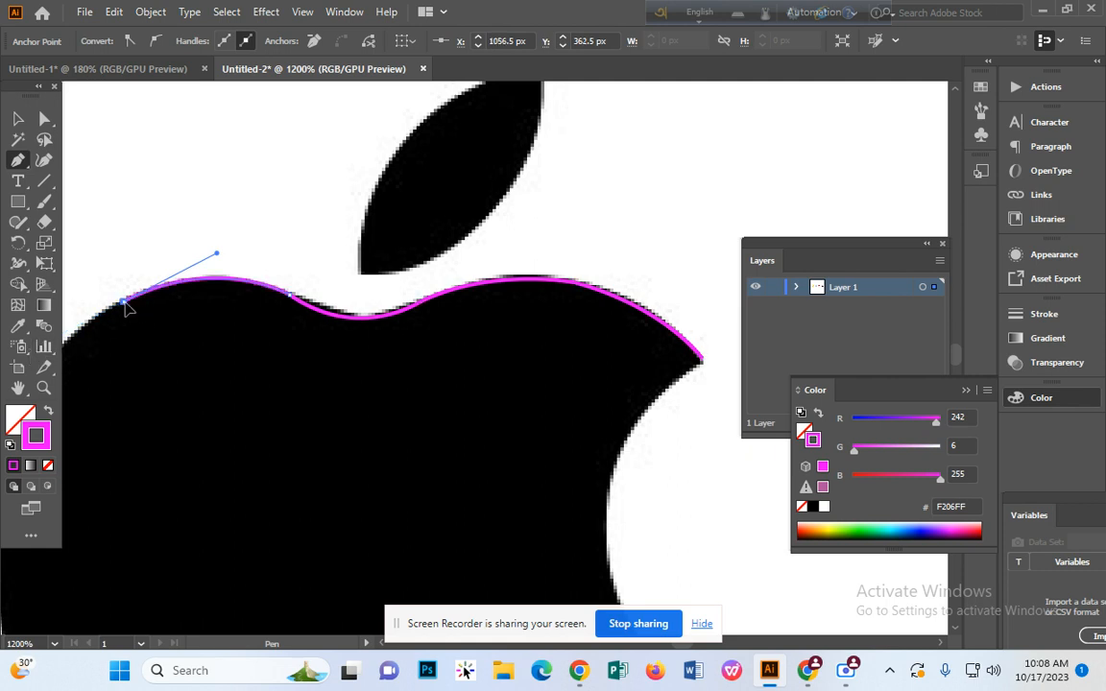
- Trace the apple's upper-left side down to its widest point with a curve and remove the end anchor's outgoing handle
left_click(381, 643)
left_click(381, 643)
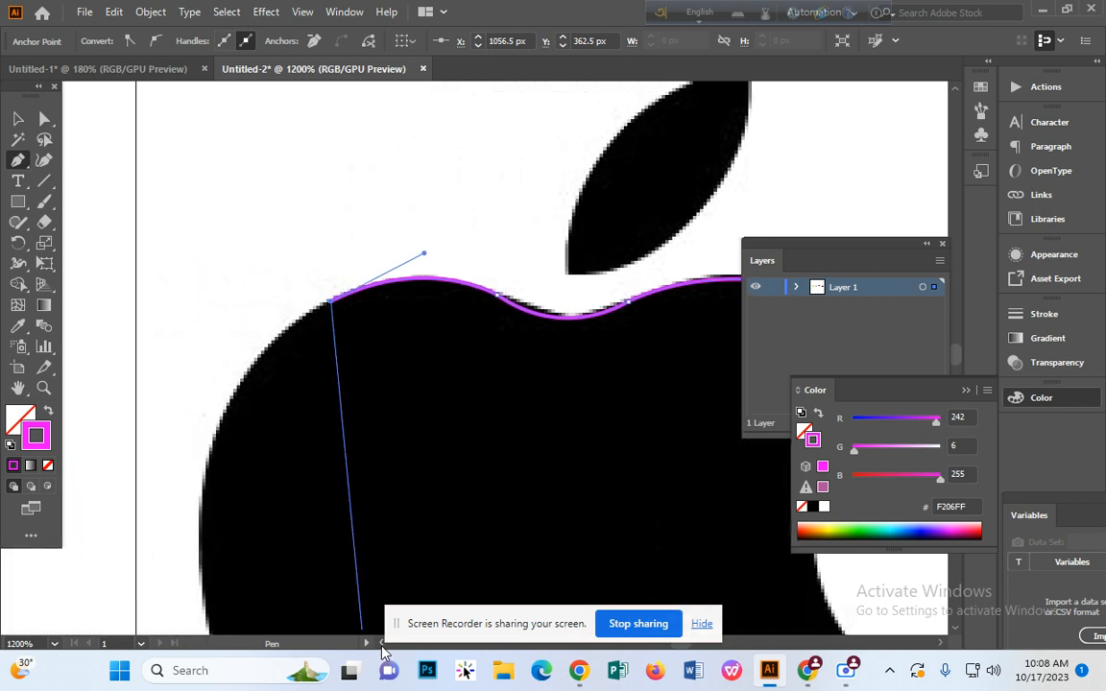
scroll(343, 333, "down", 5)
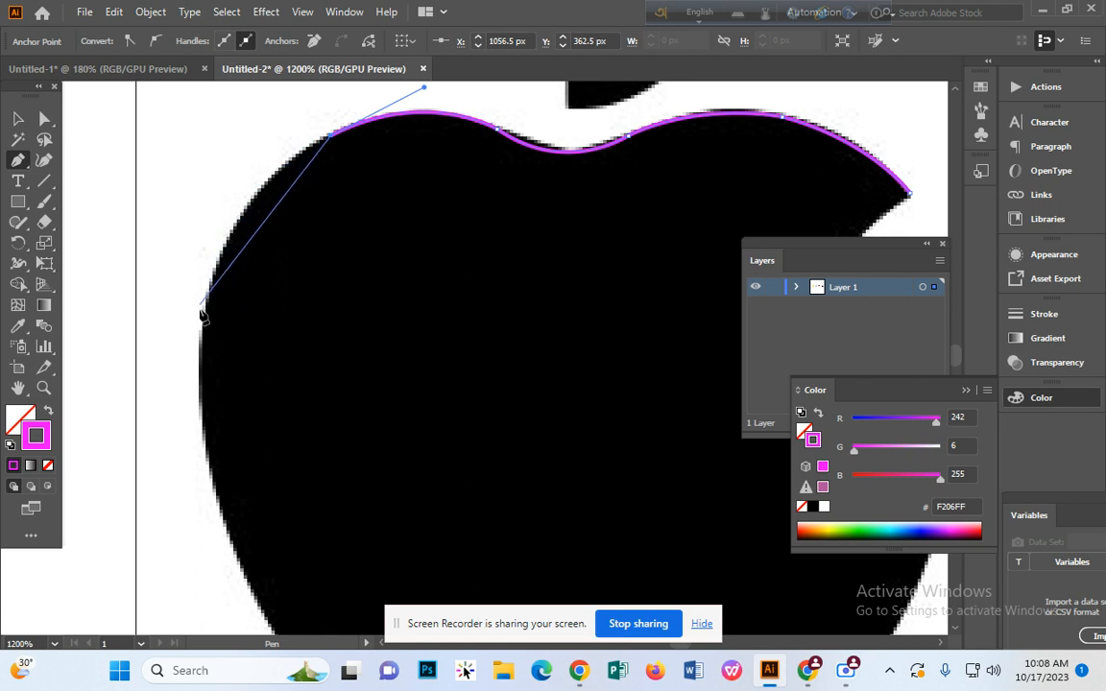
left_click_drag(202, 332, 192, 487)
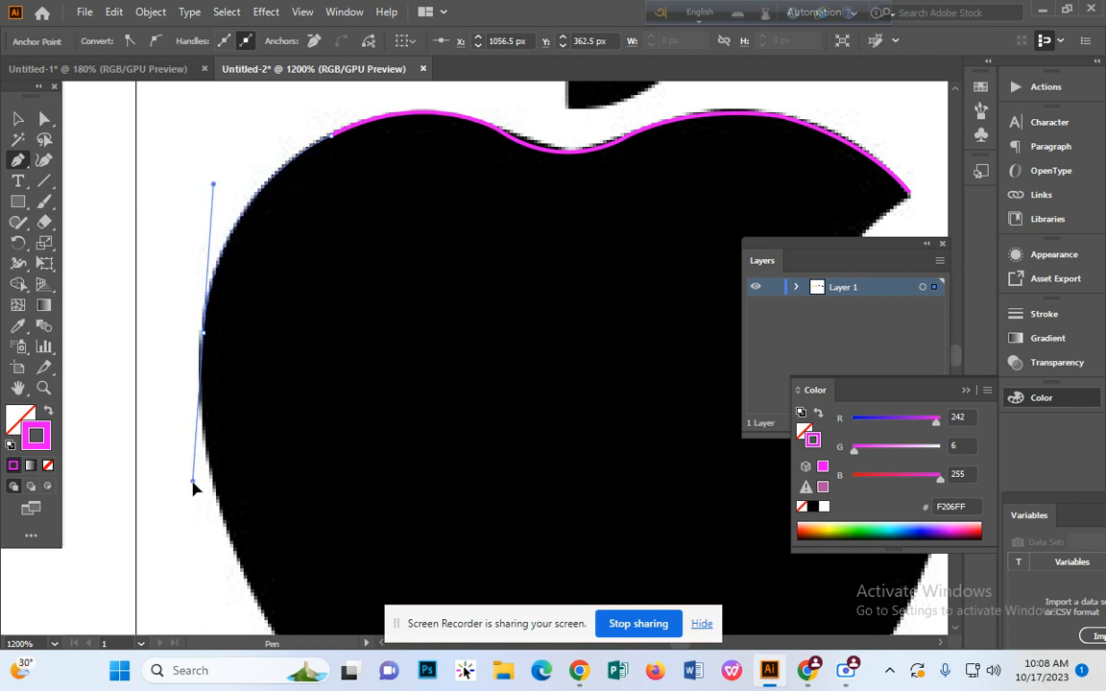
left_click_drag(191, 488, 194, 486)
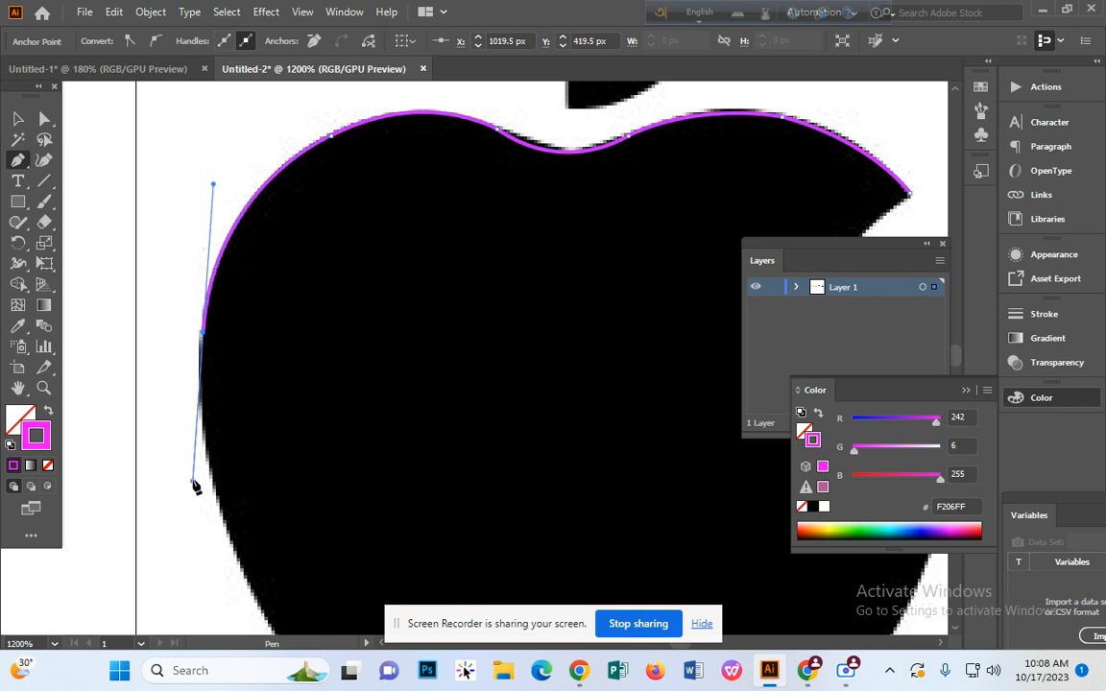
left_click(203, 334)
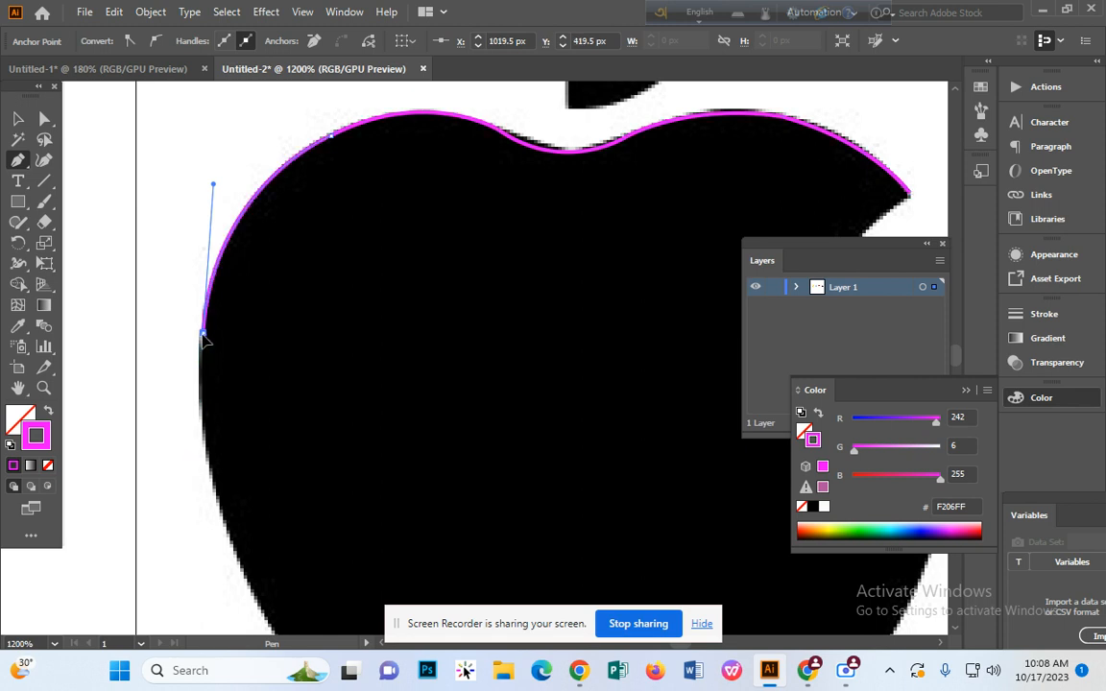
scroll(217, 314, "down", 3)
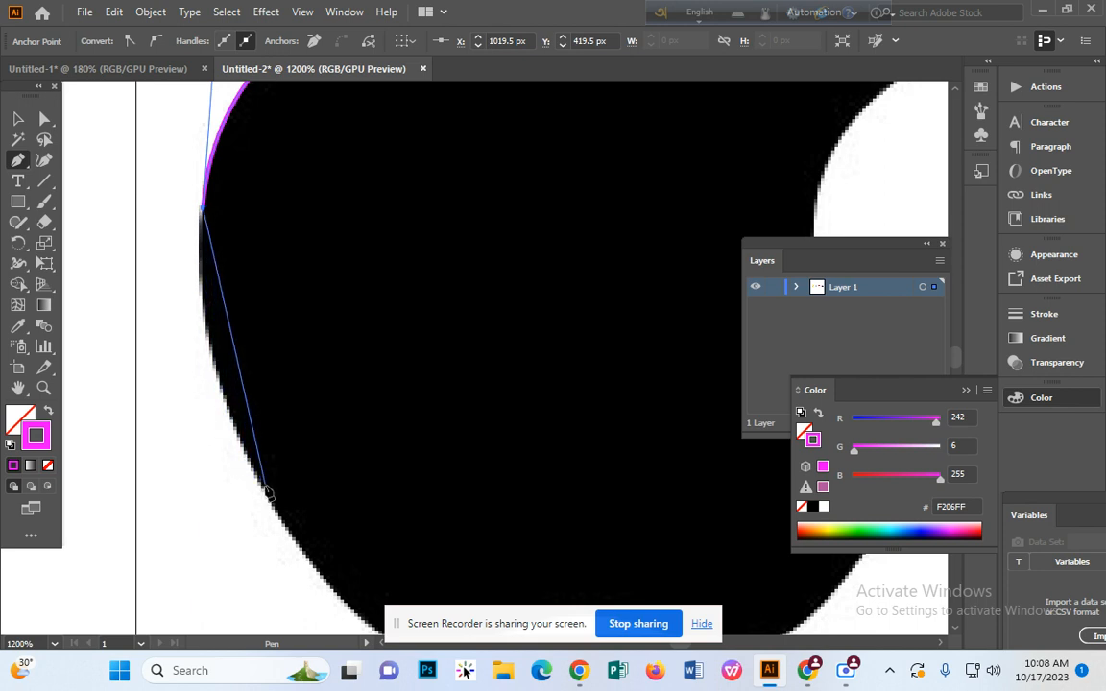
- Trace the apple's lower-left side below its widest point with a curve and remove the end anchor's outgoing handle
scroll(268, 403, "down", 1)
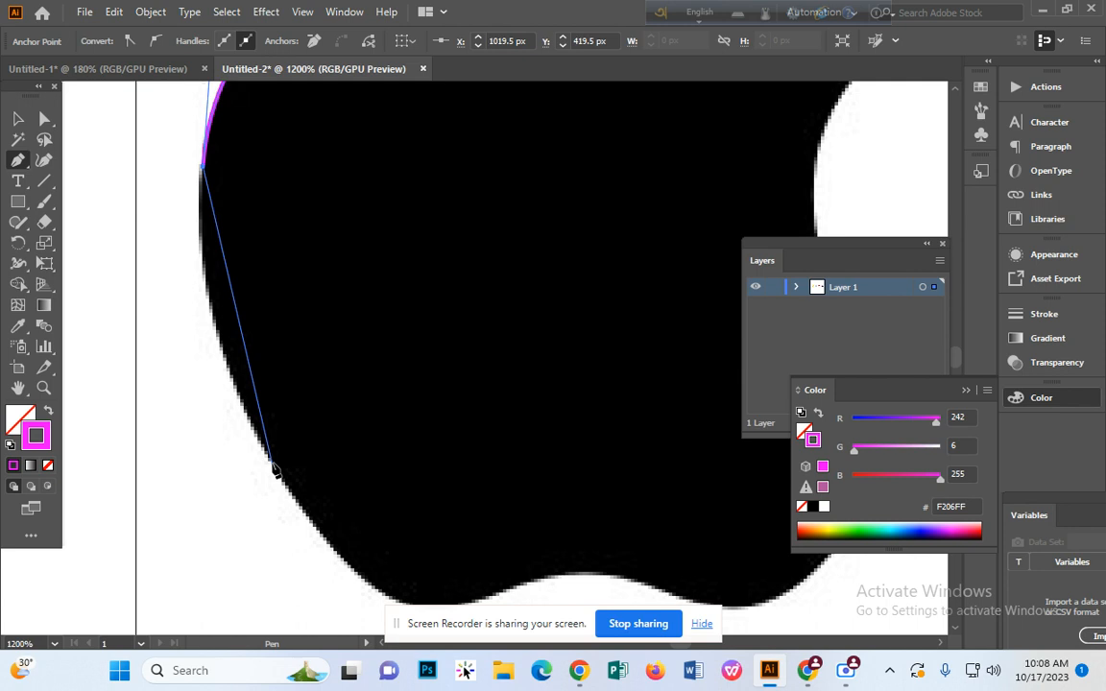
left_click_drag(271, 465, 346, 576)
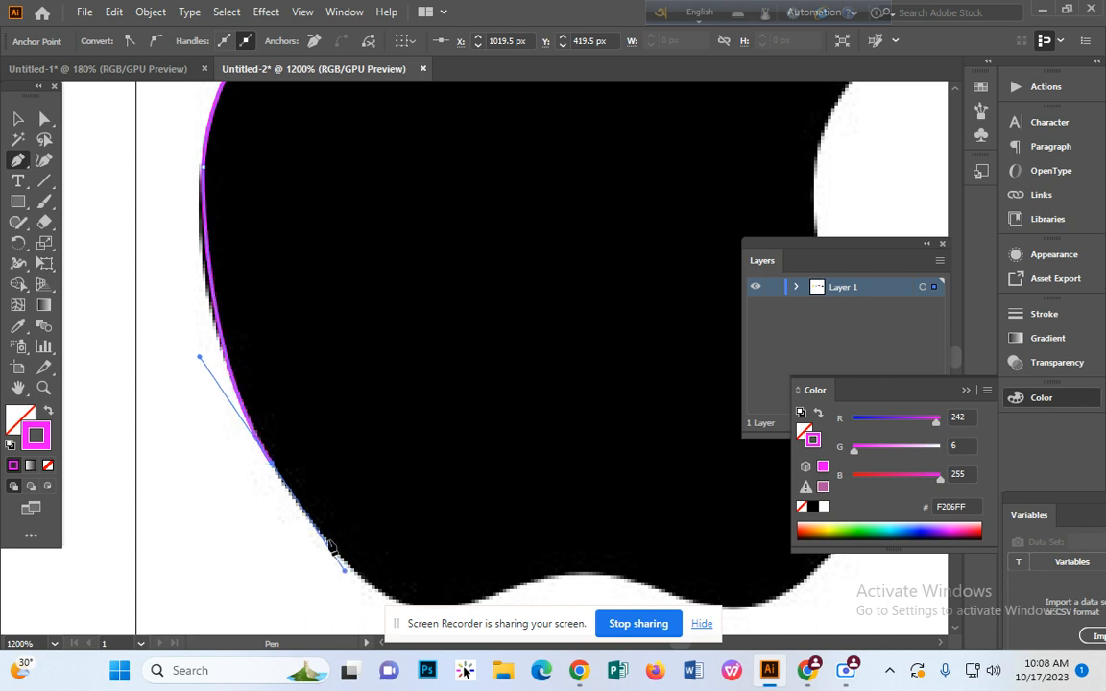
left_click(273, 467)
- Continue the path with curved segments around the apple's bottom-left lobe and up to the start of the bottom centre dip
scroll(273, 468, "down", 2)
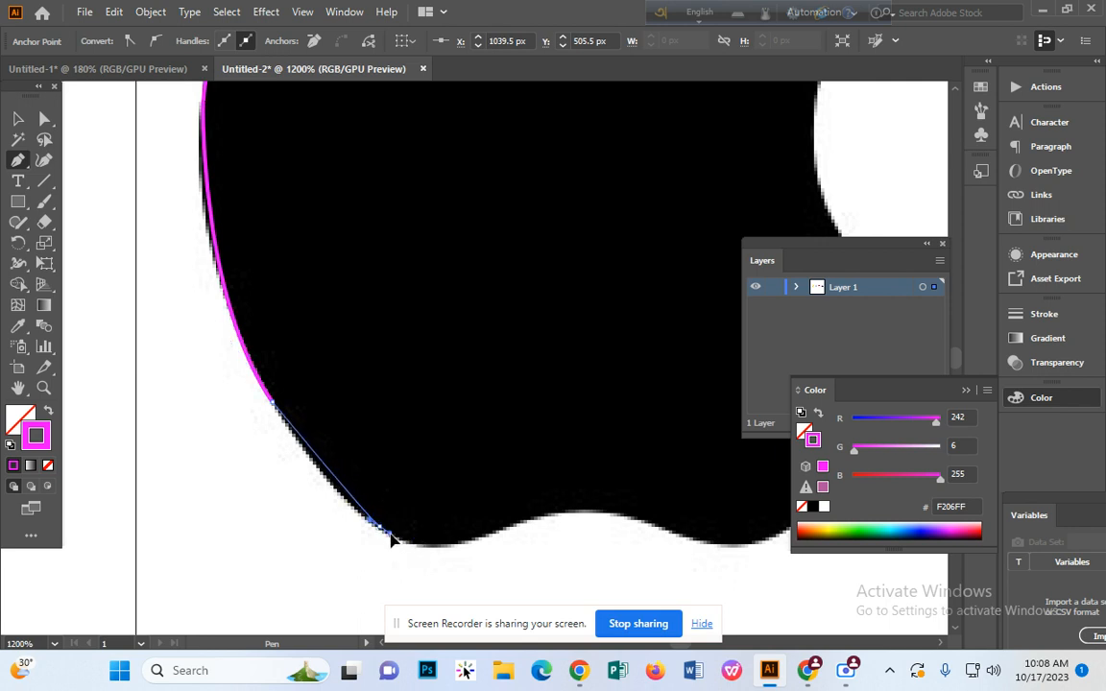
left_click_drag(401, 540, 423, 553)
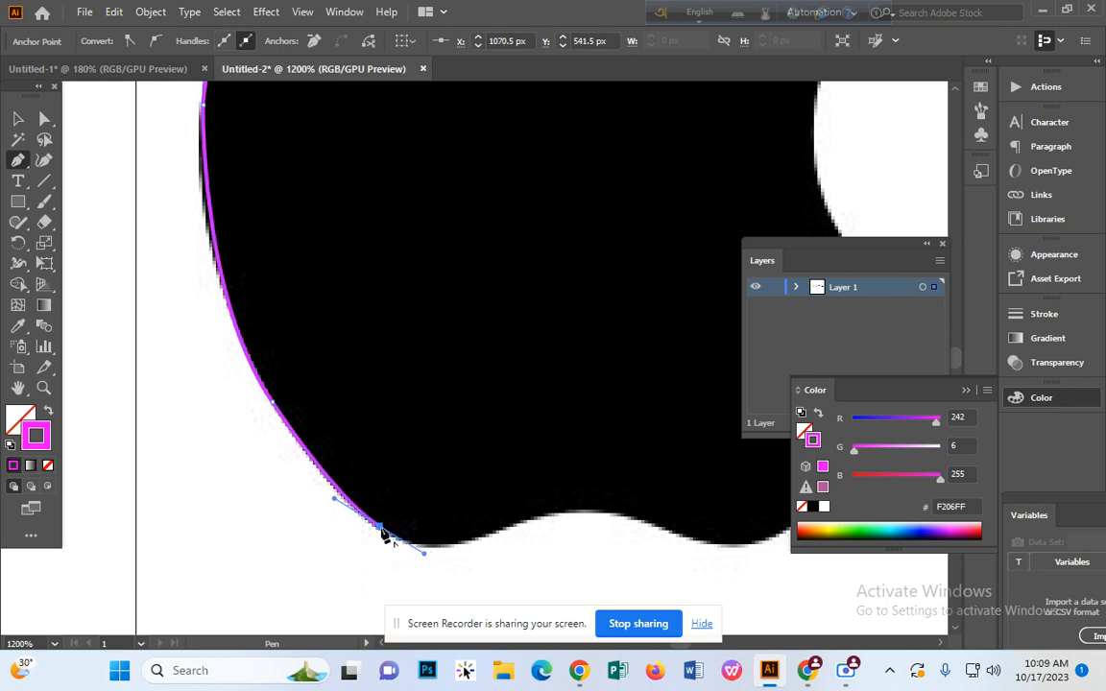
left_click(383, 531)
left_click_drag(472, 538, 545, 512)
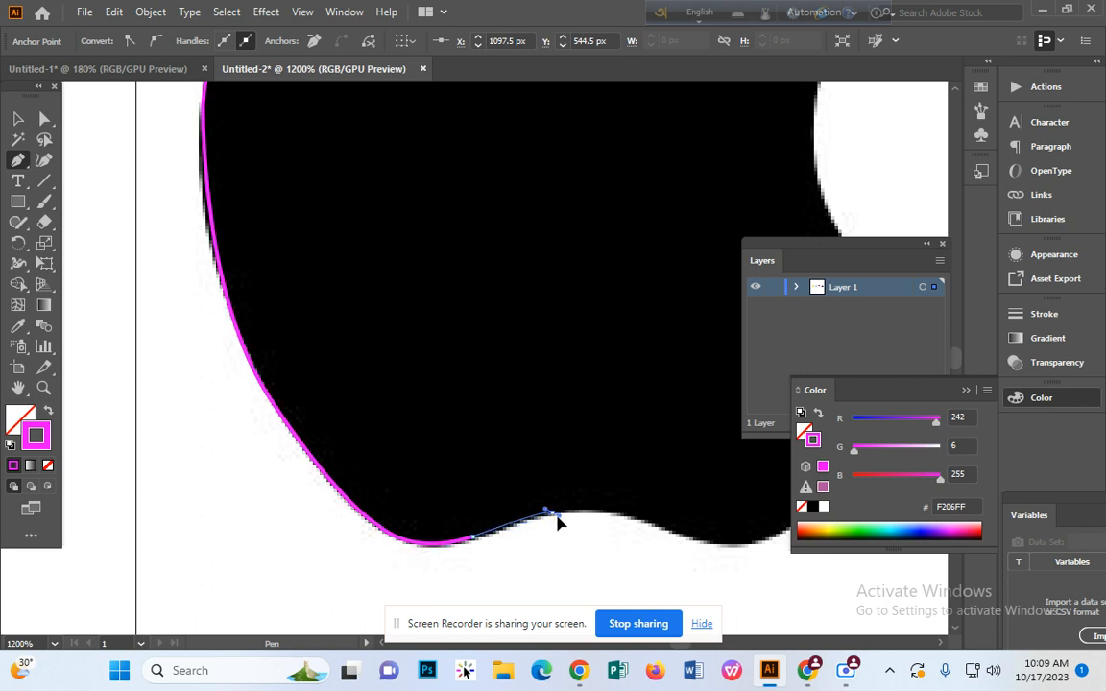
left_click(547, 511)
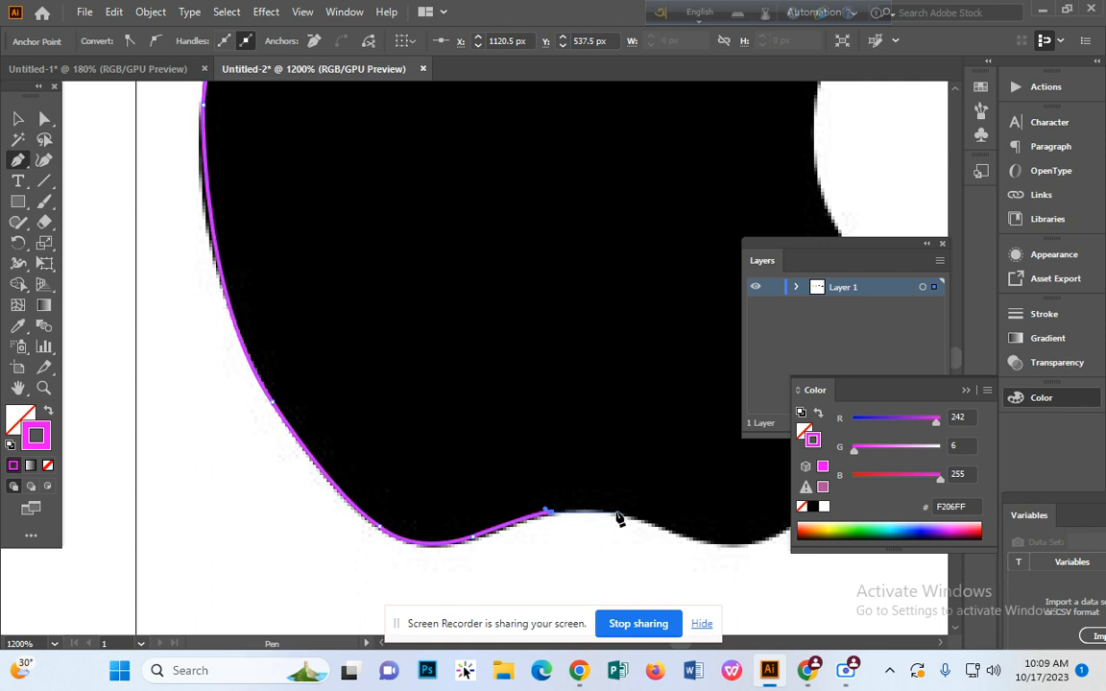
left_click_drag(636, 516, 671, 537)
key("ctrl+z")
left_click(619, 513)
key("ctrl+z")
- Trace across the crest of the bottom dip and down its right side, removing the last anchor's outgoing handle
left_click(601, 510)
left_click_drag(675, 530, 711, 548)
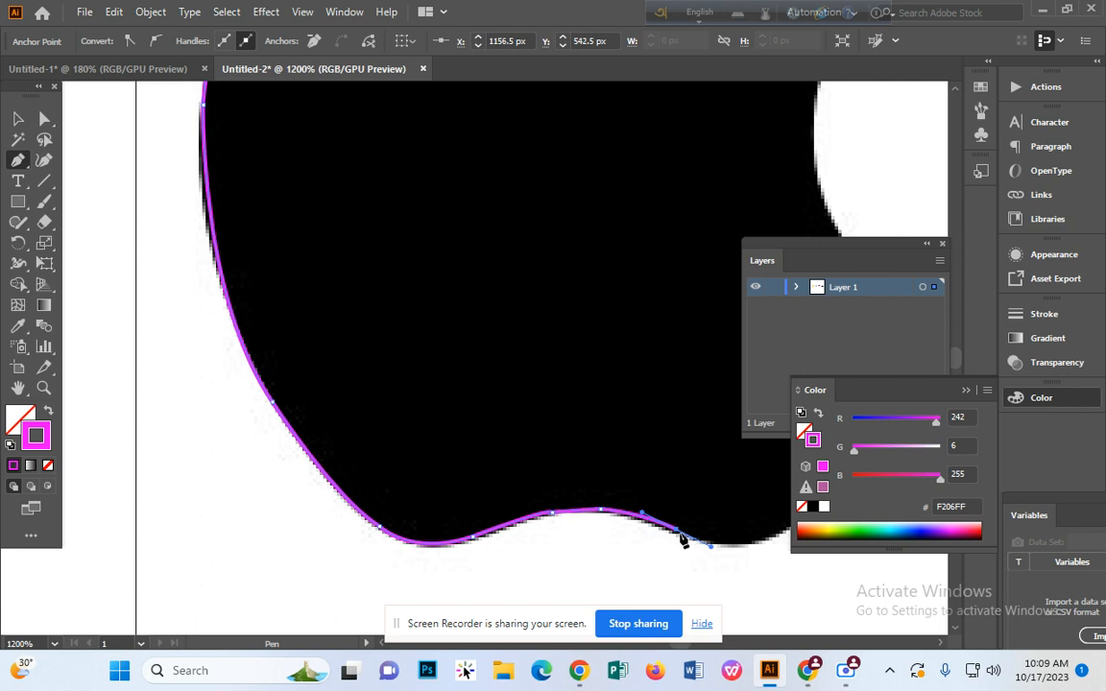
left_click(676, 531)
- Trace the bottom-right lobe and lower-right side up to the bite's lower corner with two curves, removing the outgoing handles at both anchors
left_click(942, 642)
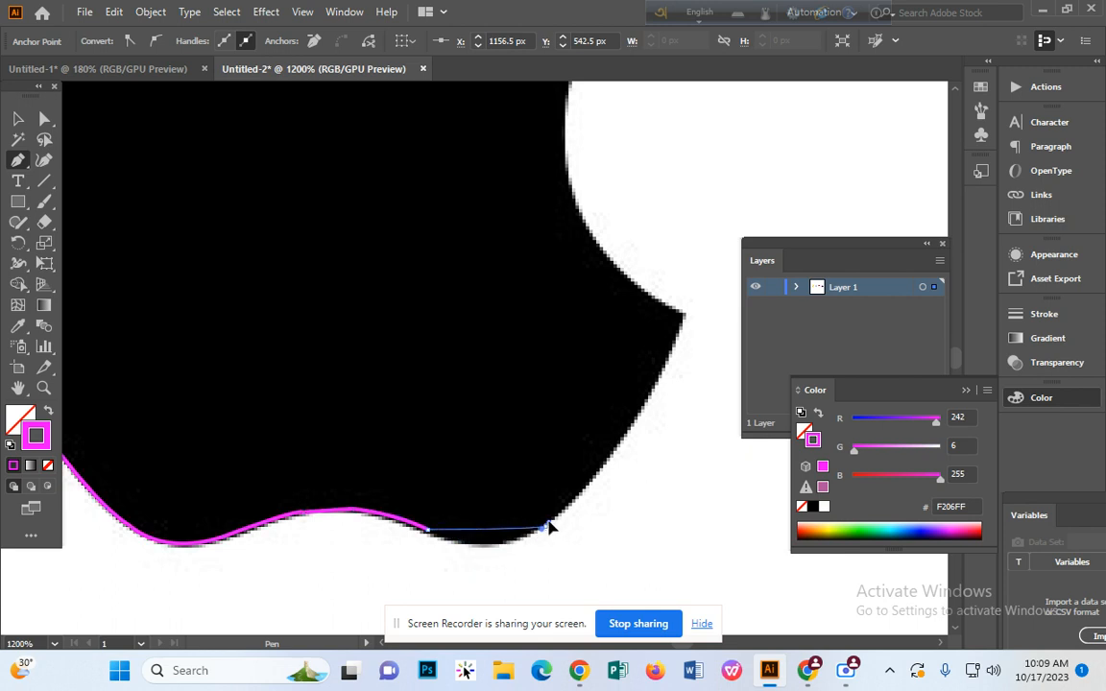
mouse_move(546, 527)
left_mouse_down()
mouse_move(599, 491)
mouse_move(547, 528)
left_mouse_up()
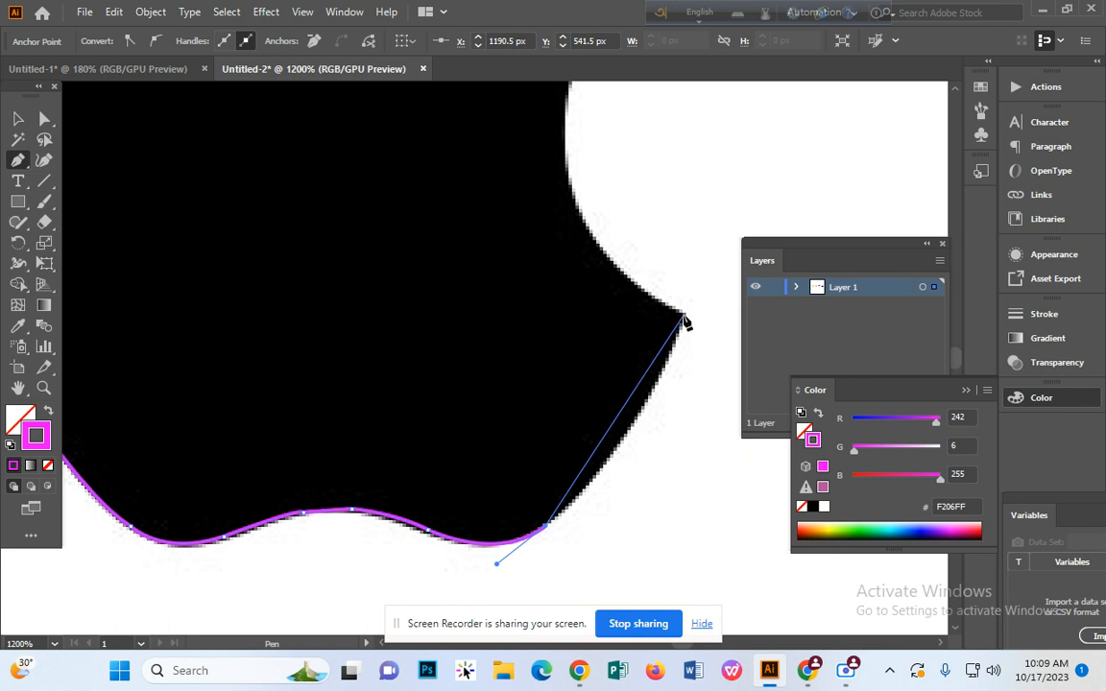
mouse_move(687, 318)
left_mouse_down()
mouse_move(676, 281)
mouse_move(737, 181)
mouse_move(733, 168)
left_mouse_up()
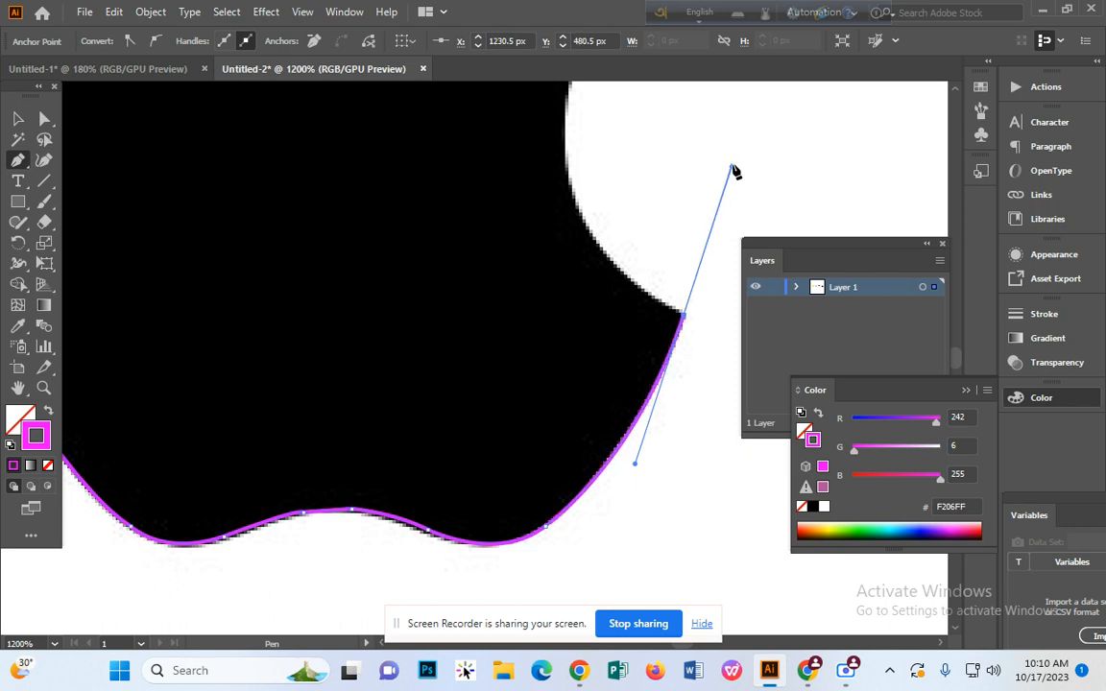
left_click(683, 319)
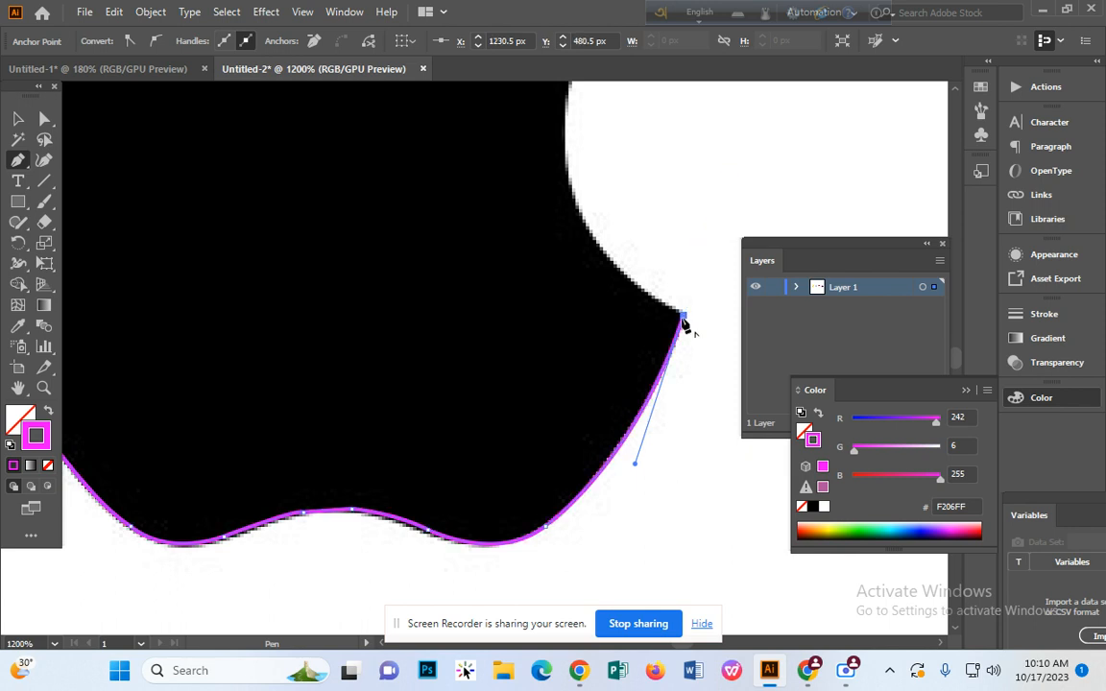
- Trace the inner edge of the bite upward from its lower corner with two curves, removing the outgoing handle at each new anchor
scroll(683, 388, "up", 2)
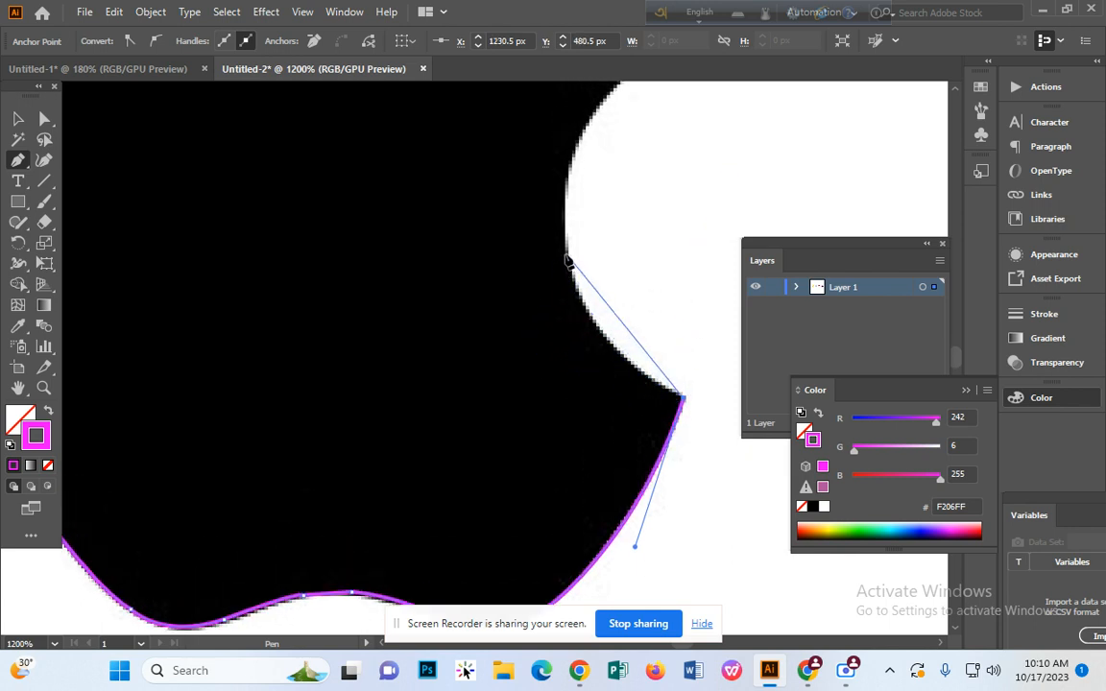
left_click_drag(569, 271, 550, 185)
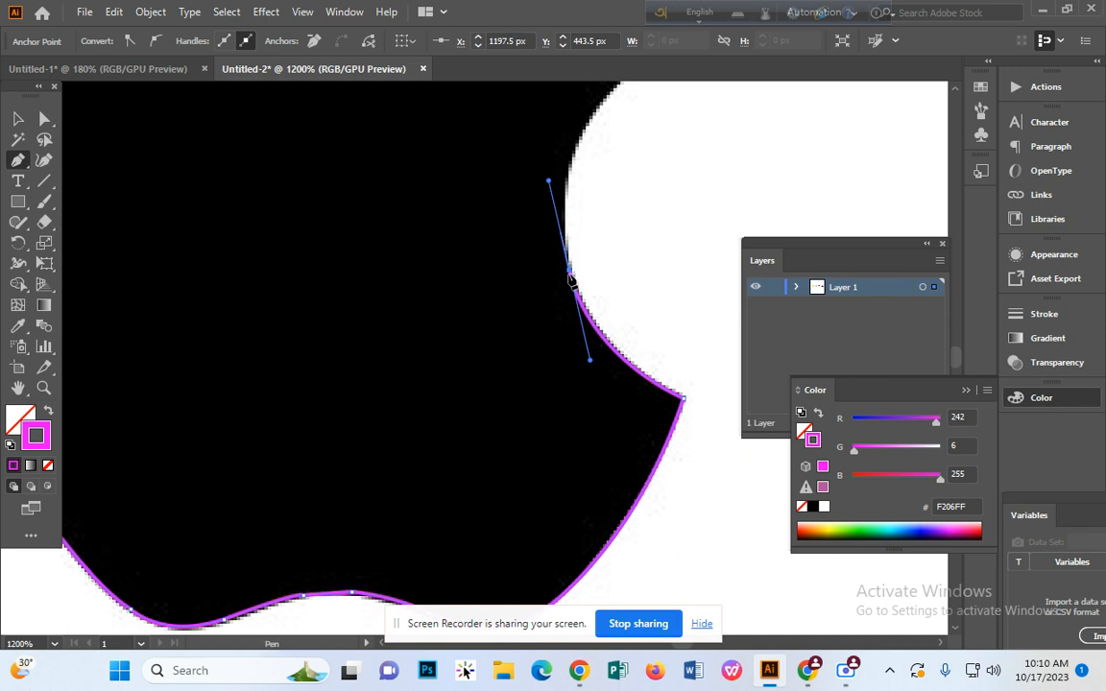
left_click(570, 272)
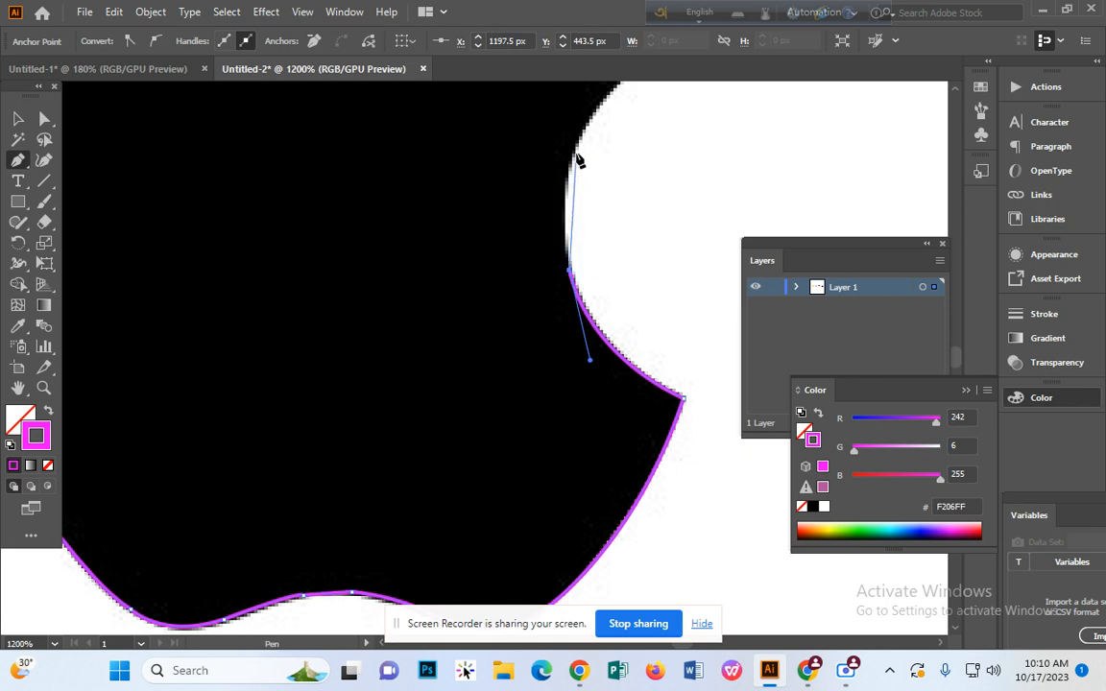
left_click_drag(575, 149, 602, 99)
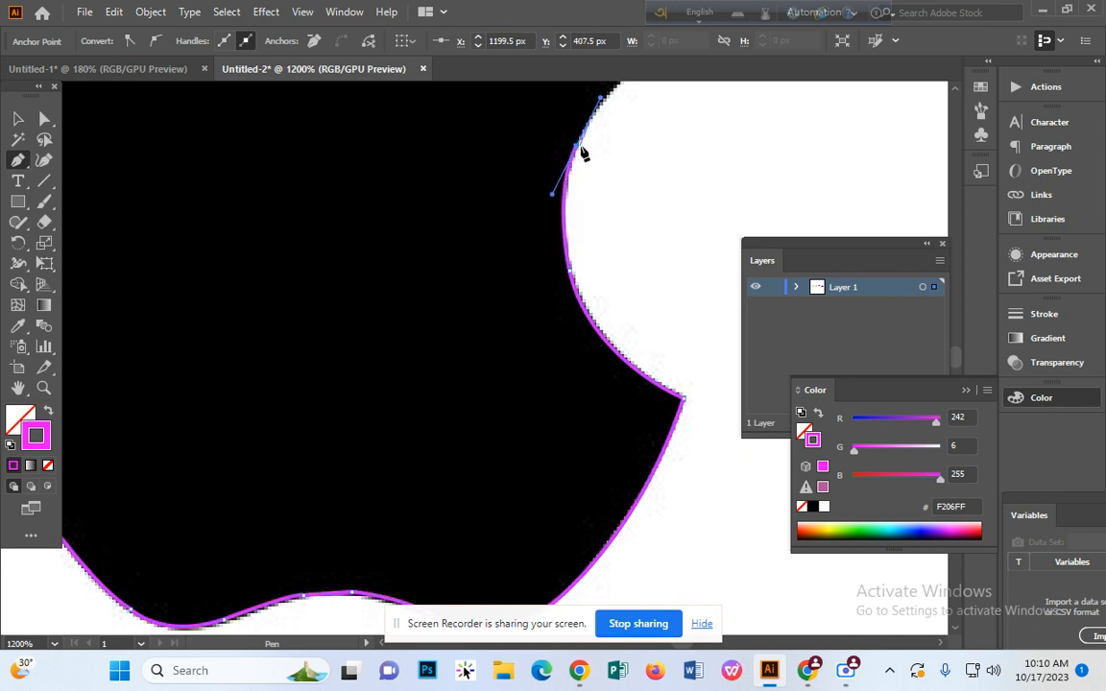
left_click(576, 147)
- Close the path at the bite's upper corner with a fitted curve and swap fill and stroke so the apple is filled magenta
scroll(582, 156, "up", 2)
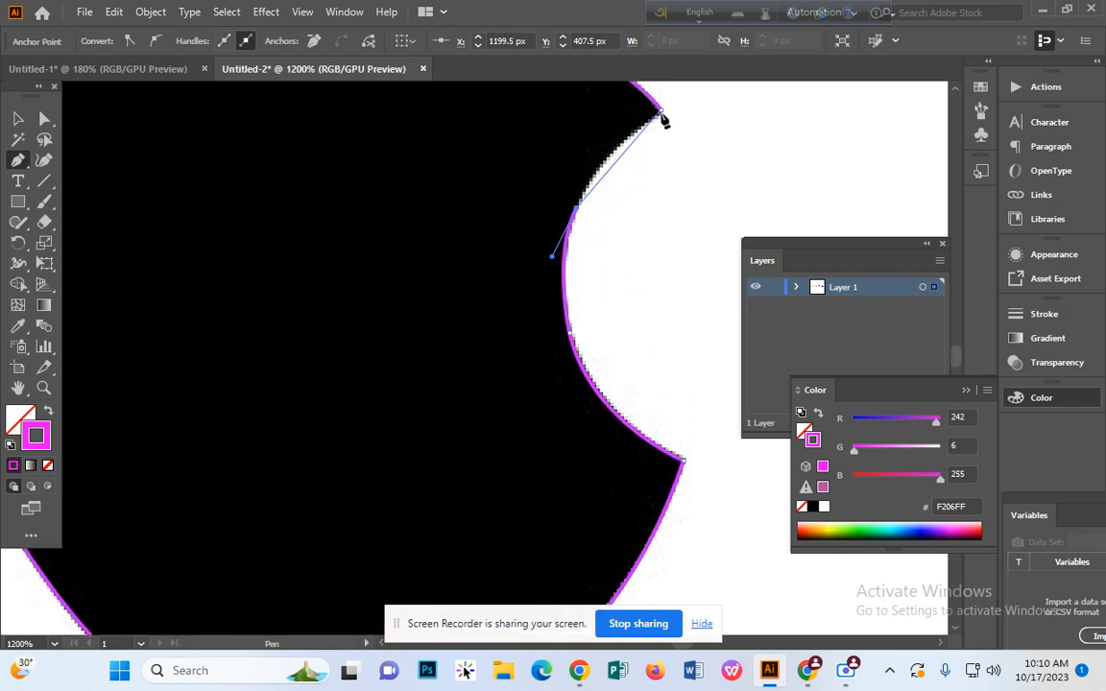
scroll(703, 241, "up", 1)
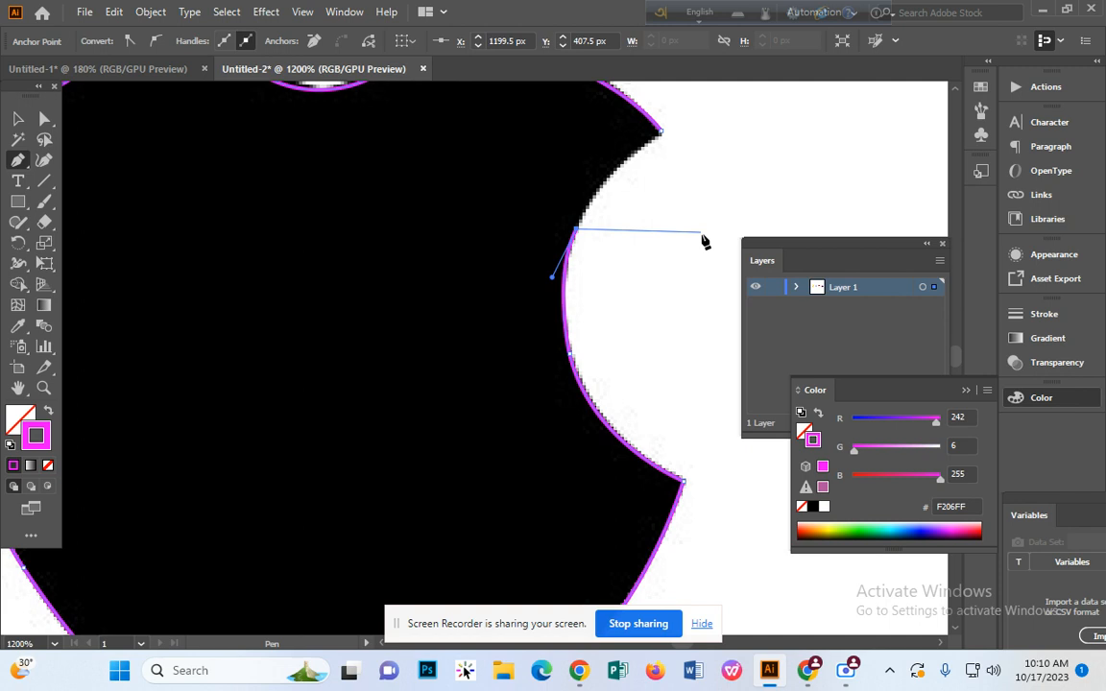
scroll(704, 241, "up", 2)
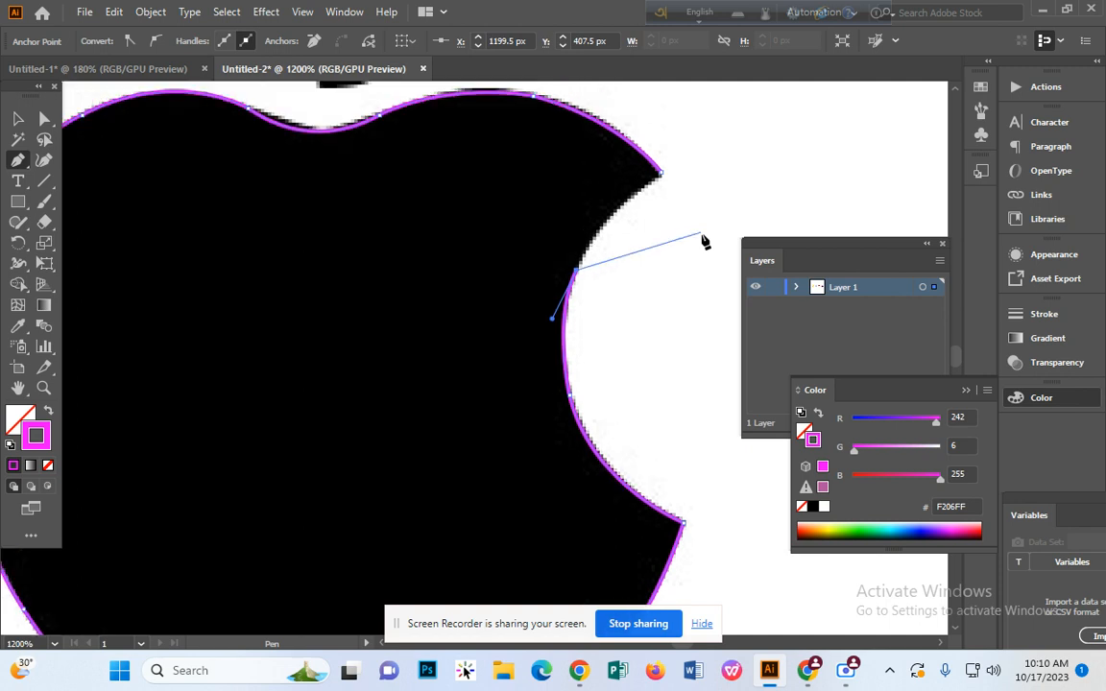
left_click(660, 176)
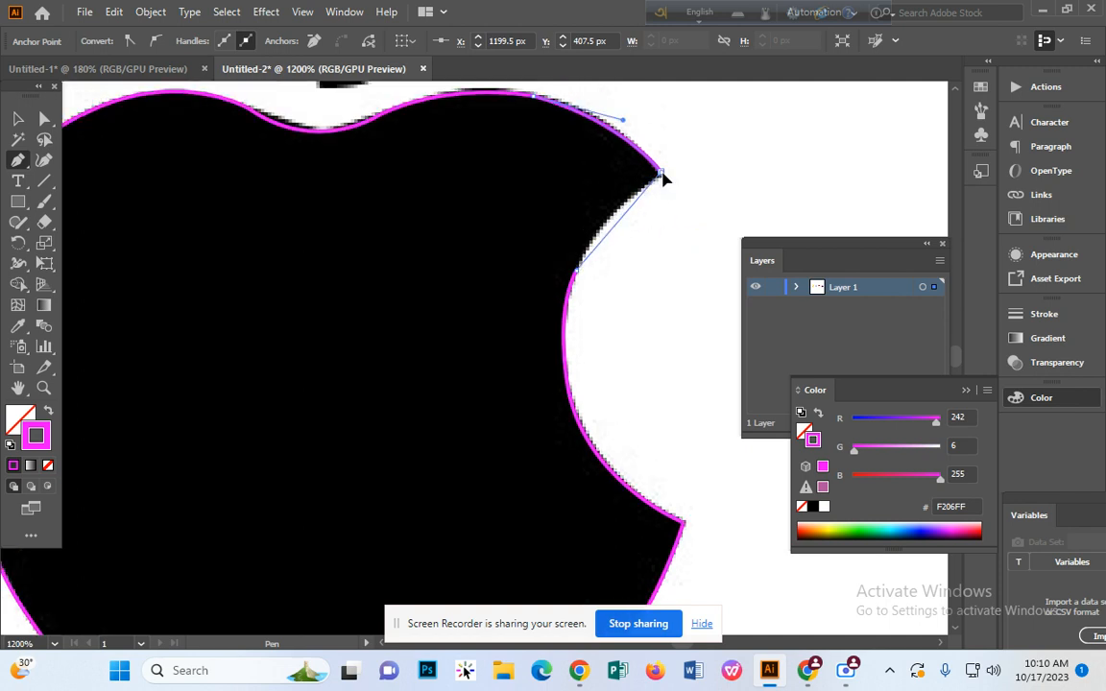
left_click_drag(664, 179, 719, 142)
left_click_drag(719, 141, 719, 141)
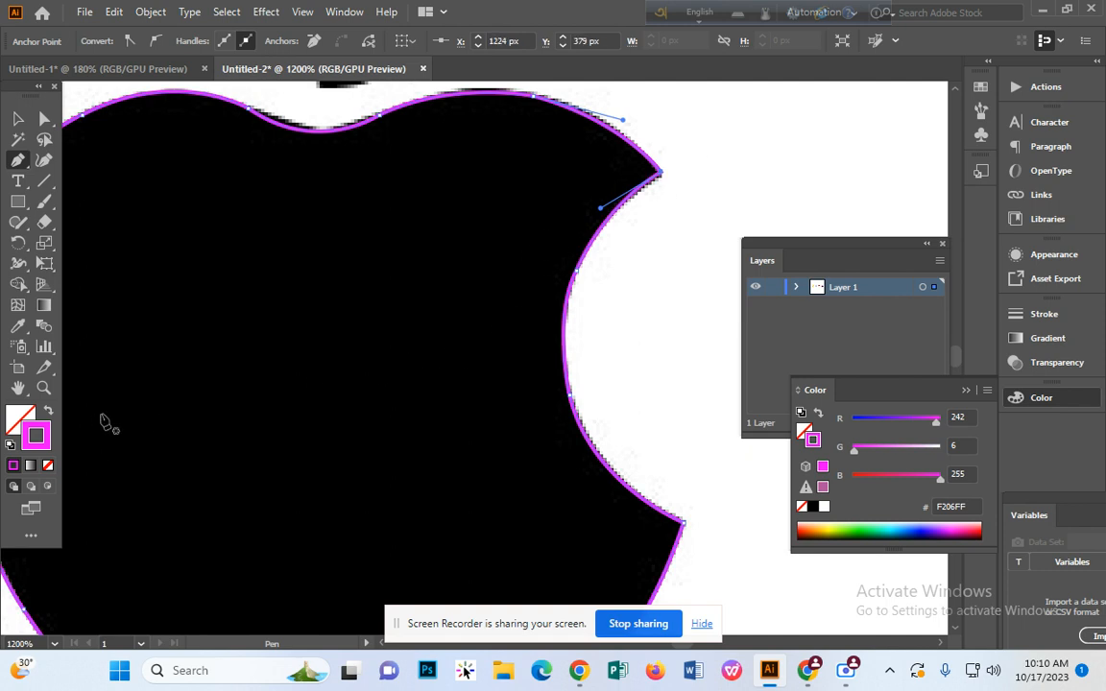
left_click(46, 410)
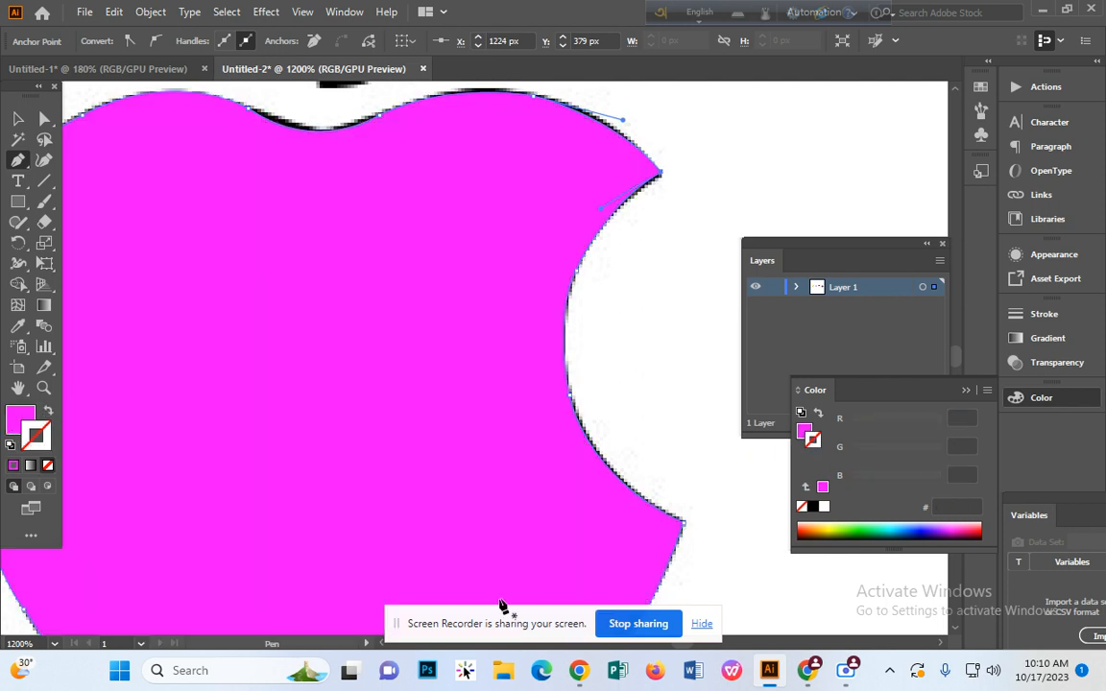